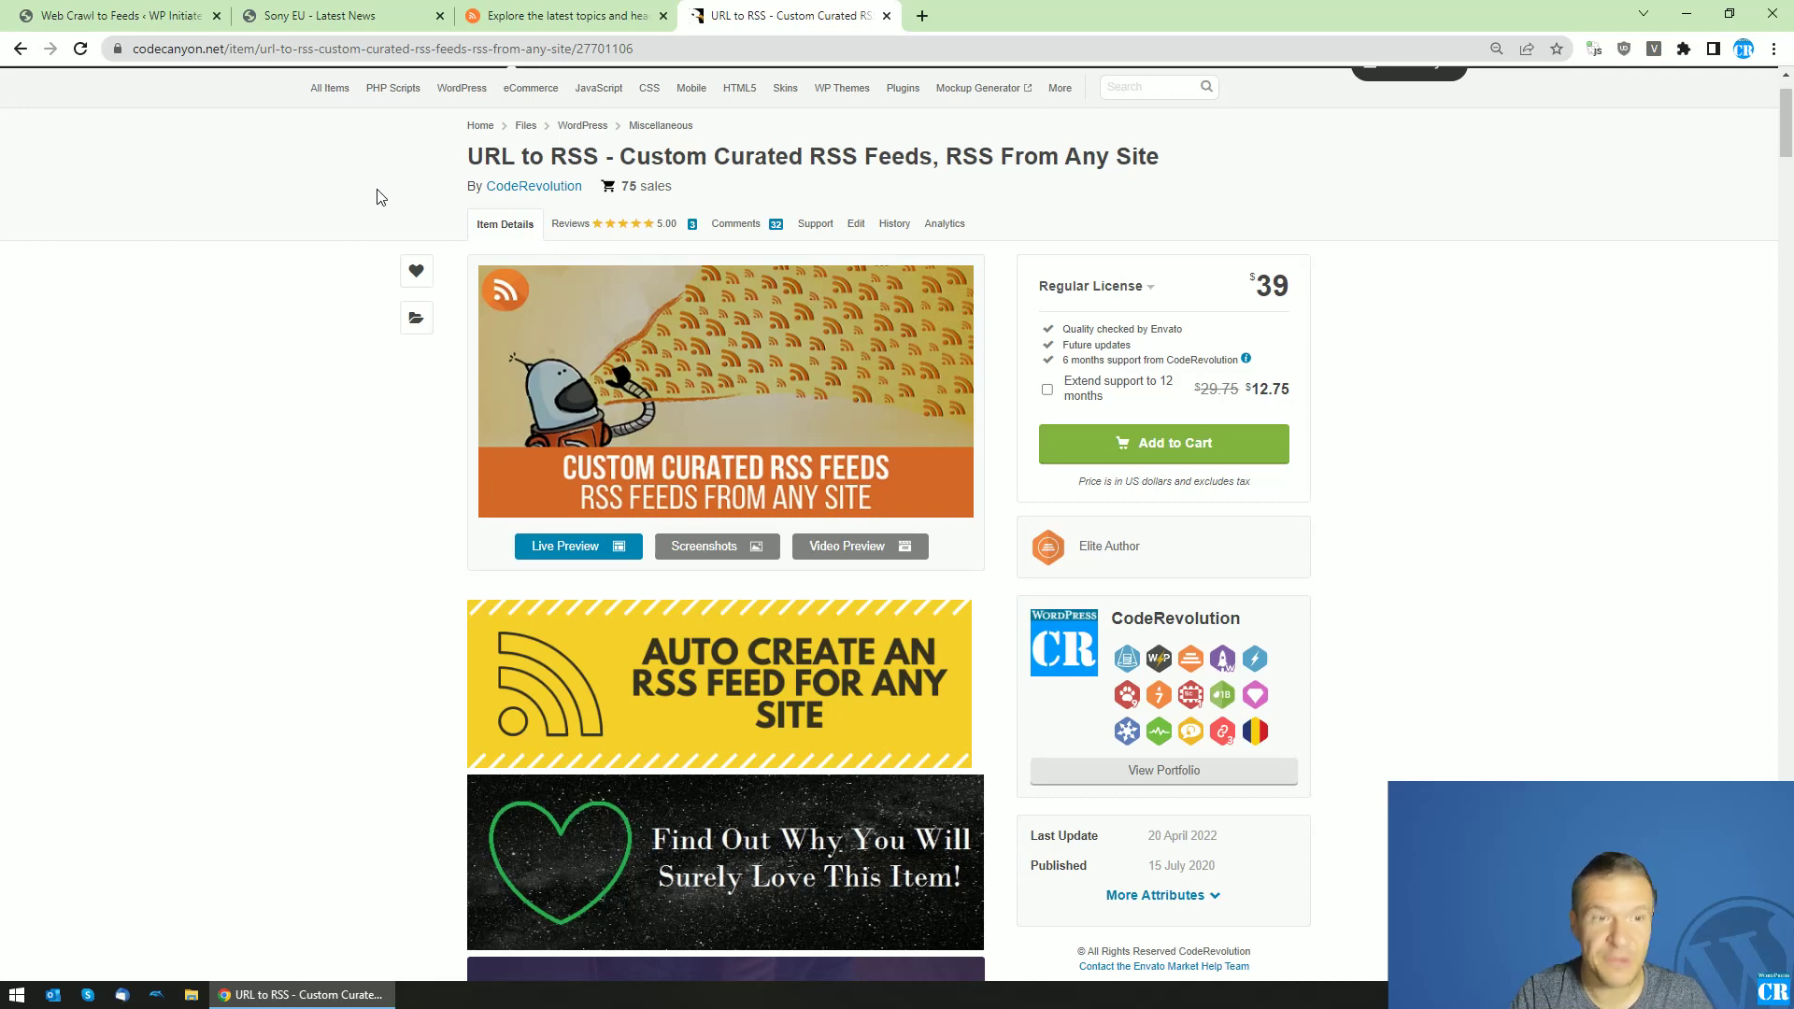
Note the URL to RSS plugin's $39 CodeCanyon price, then return to RSS.app's Explore page
{"action": "left_click_drag", "start_coordinate": [467, 155], "coordinate": [599, 156]}
{"action": "left_click", "coordinate": [561, 13]}
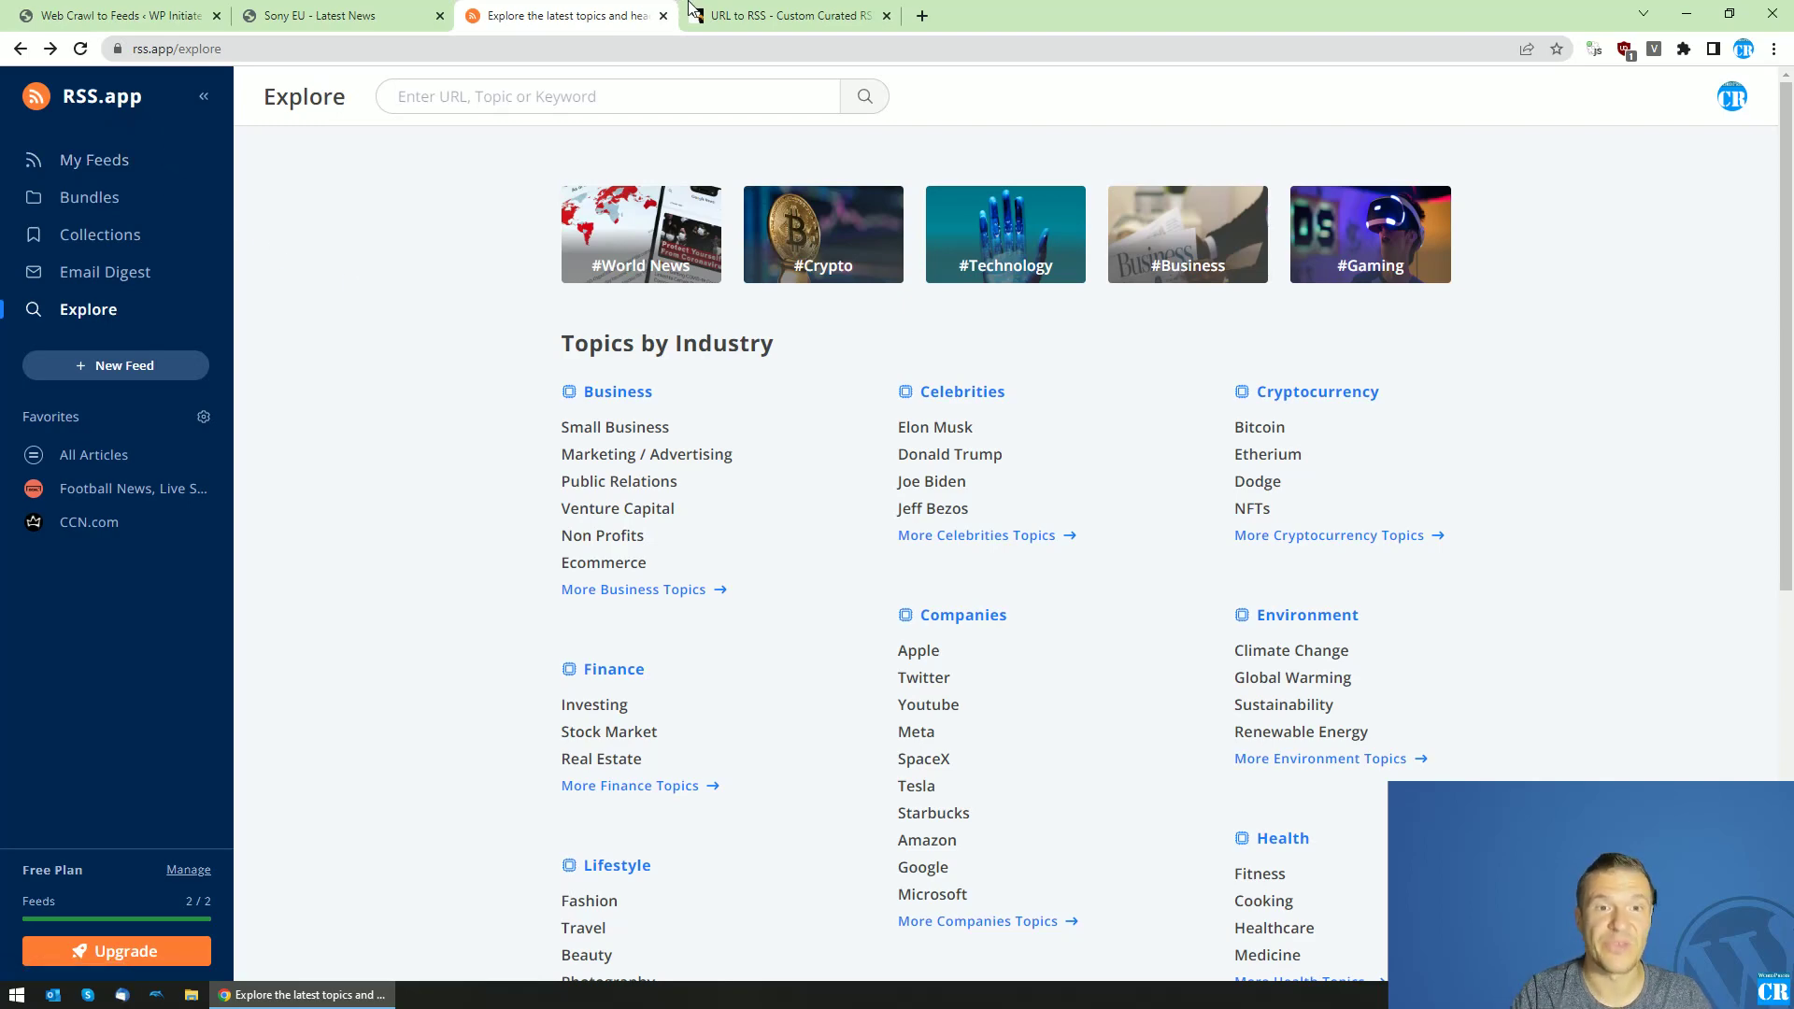
{"action": "left_click", "coordinate": [733, 11]}
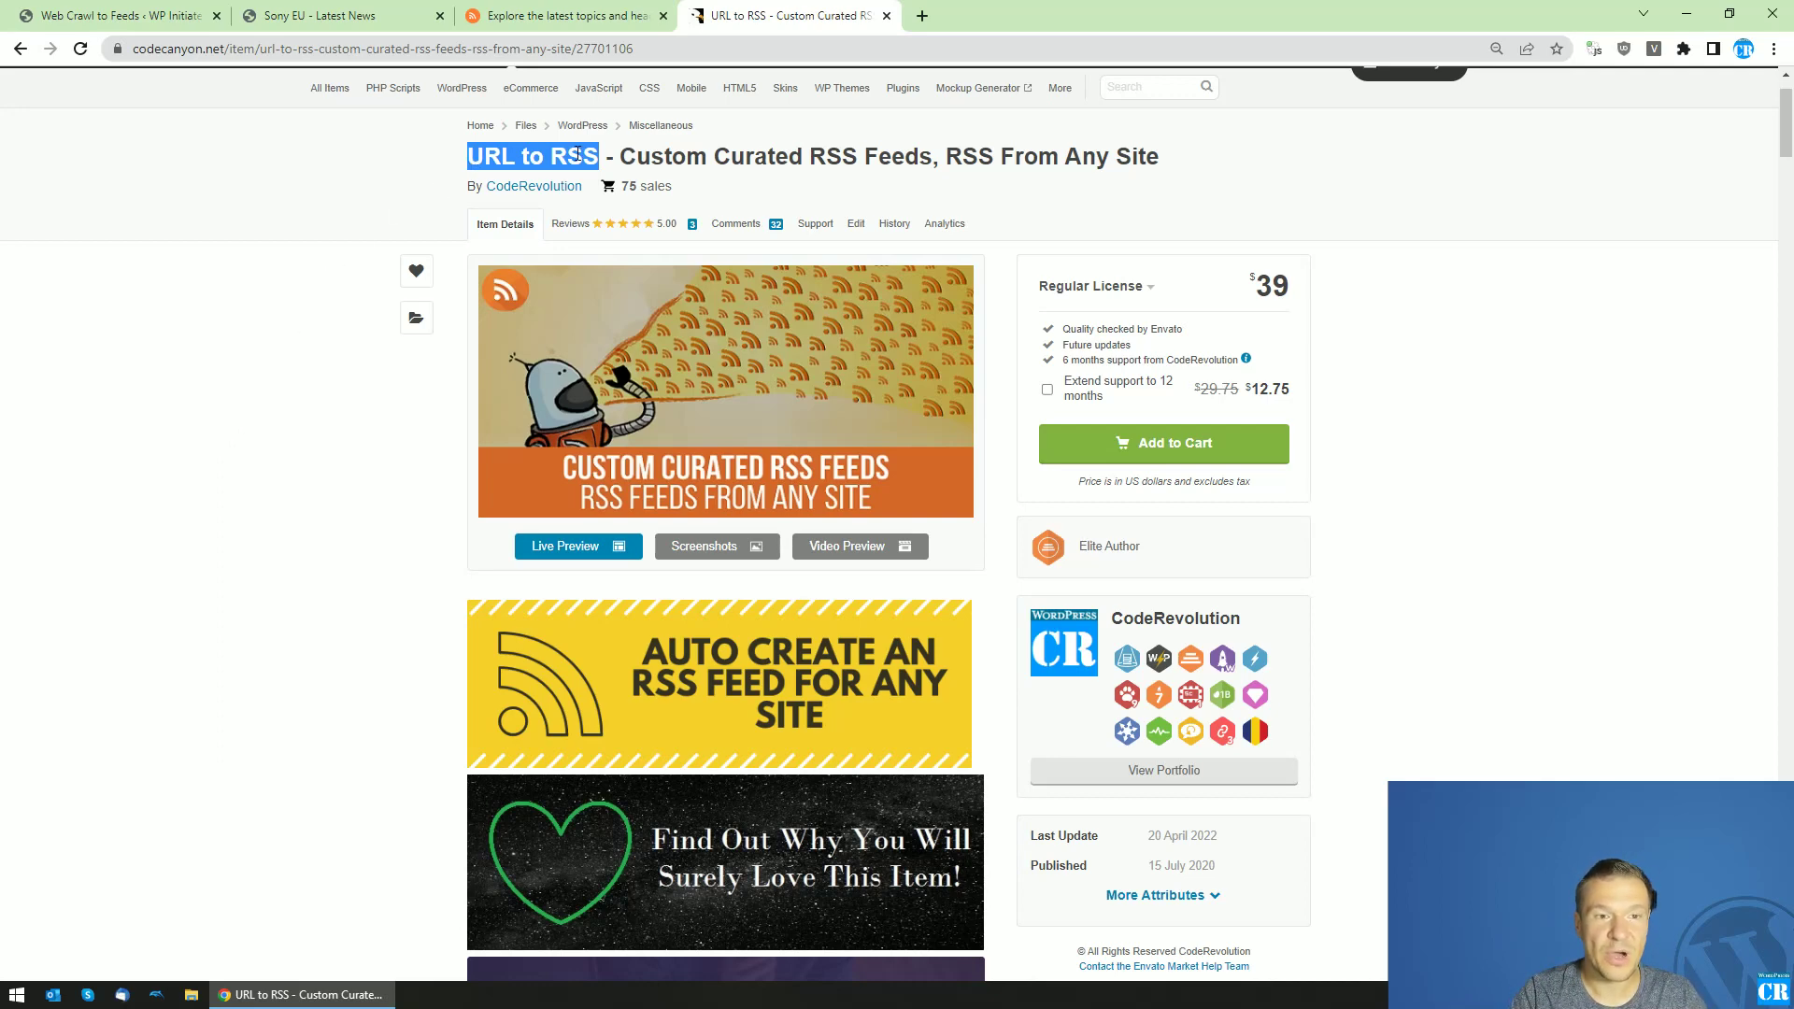
{"action": "left_click_drag", "start_coordinate": [1256, 285], "coordinate": [1273, 285]}
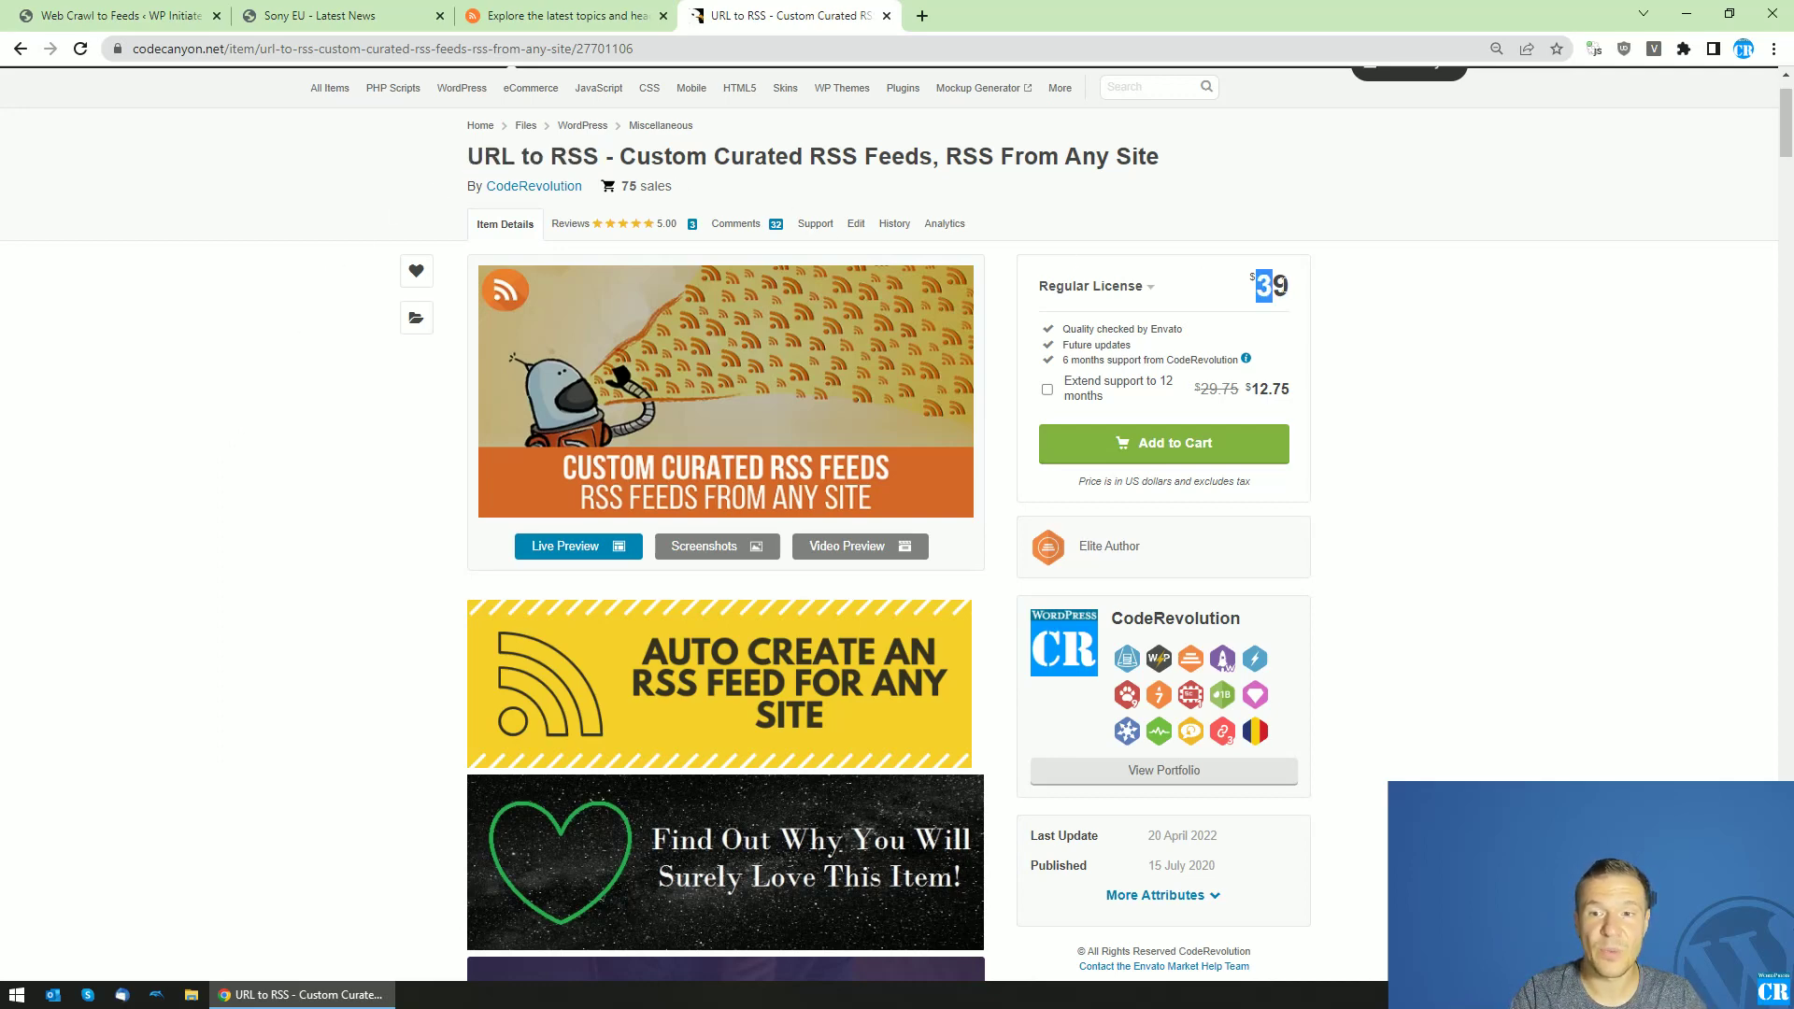
{"action": "left_click", "coordinate": [1347, 307]}
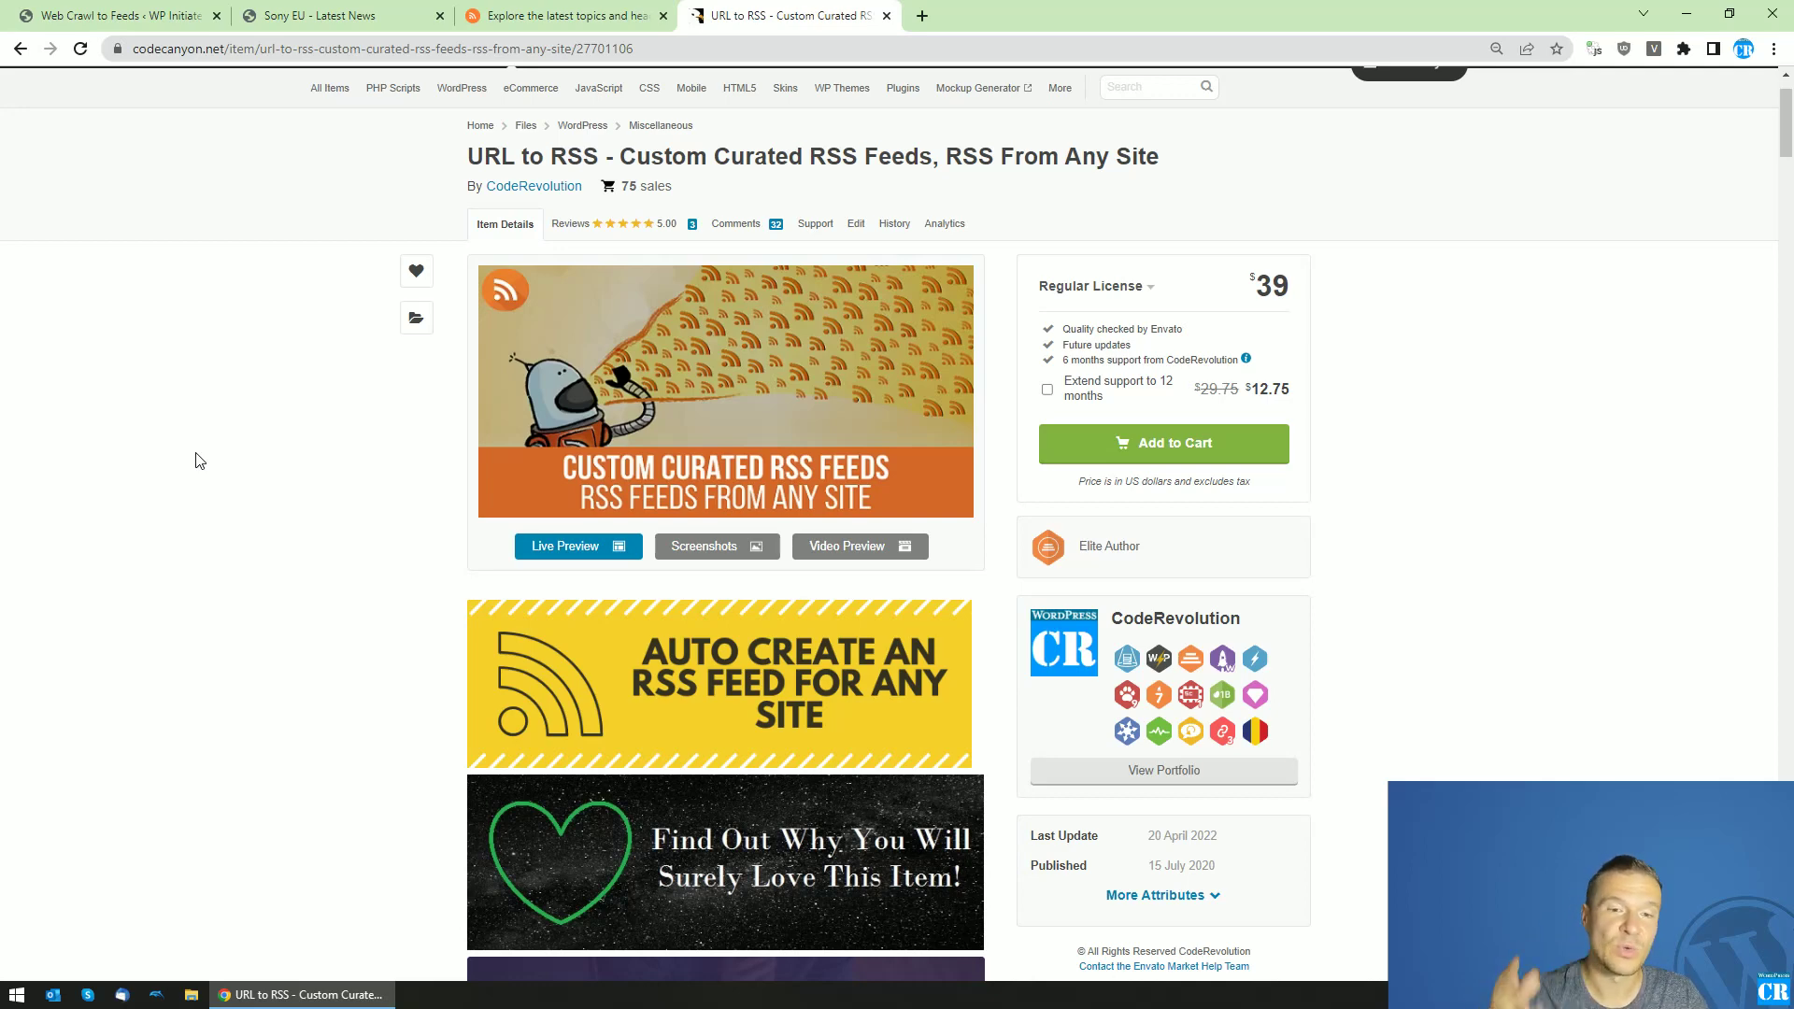
{"action": "left_click", "coordinate": [516, 16]}
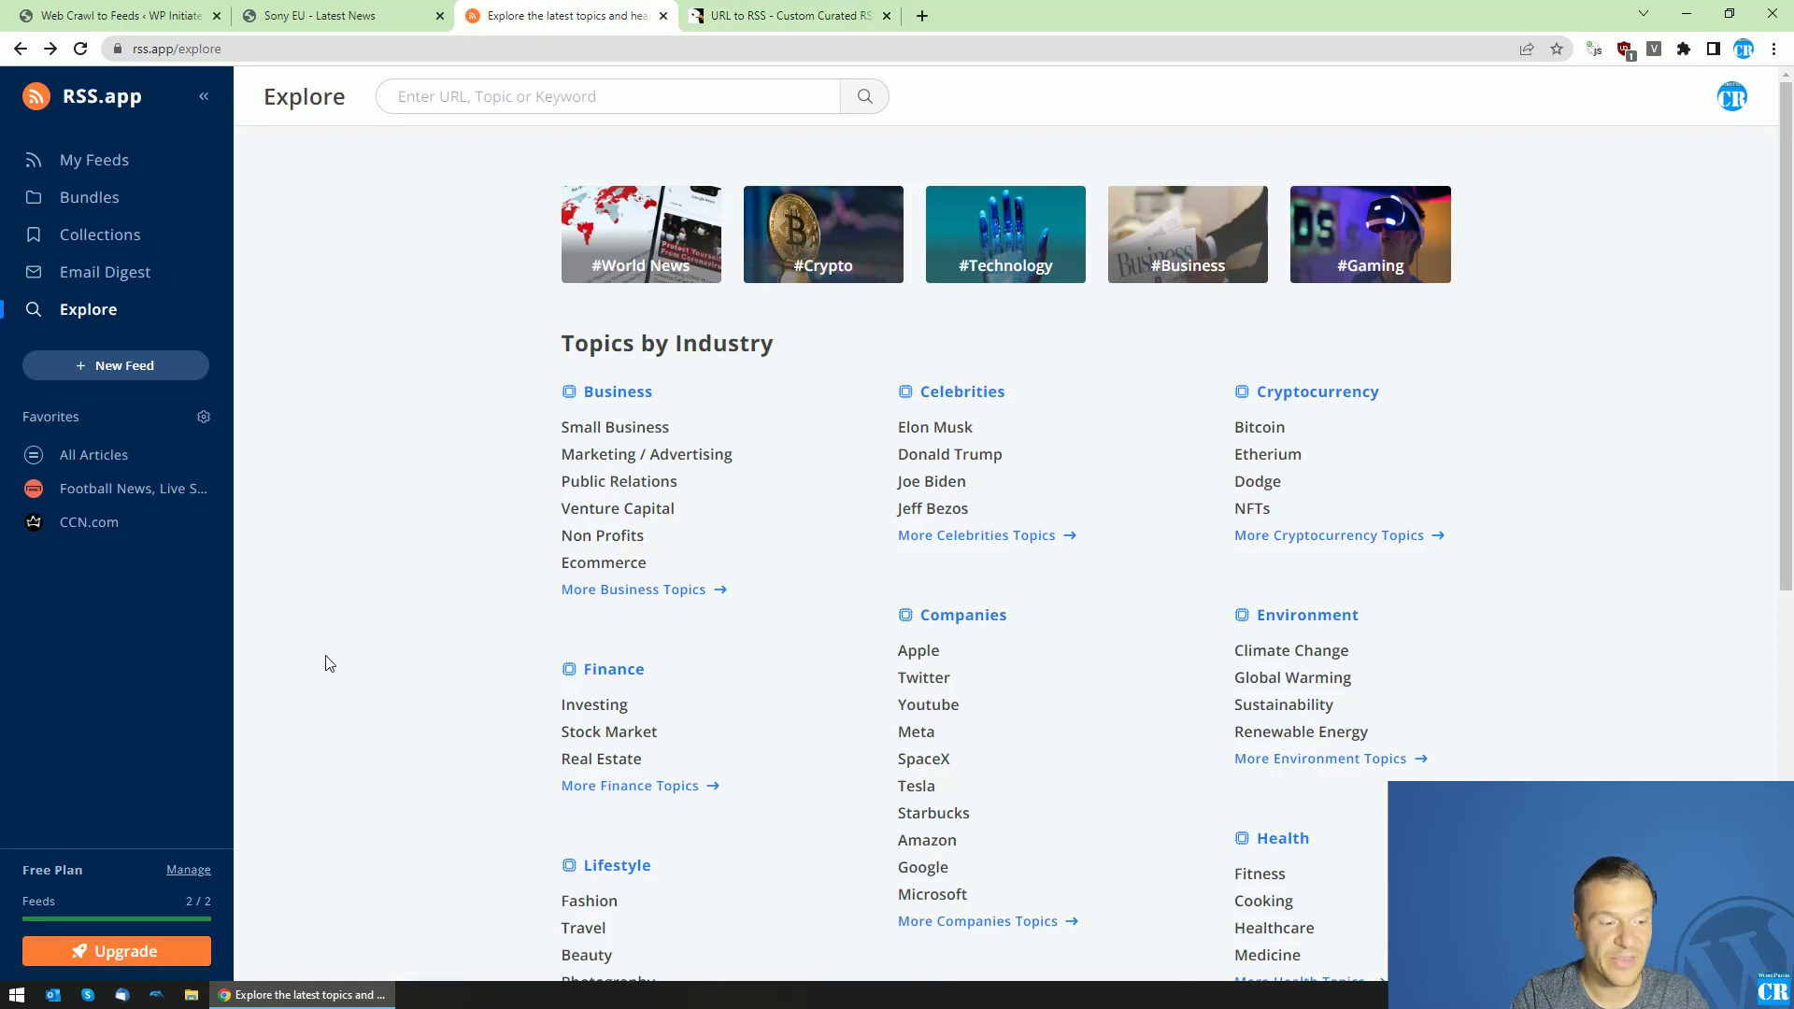
Compare RSS.app's Basic $8.32 plan and its 15 and 100 feed limits with the $39 plugin
{"action": "left_click", "coordinate": [132, 960]}
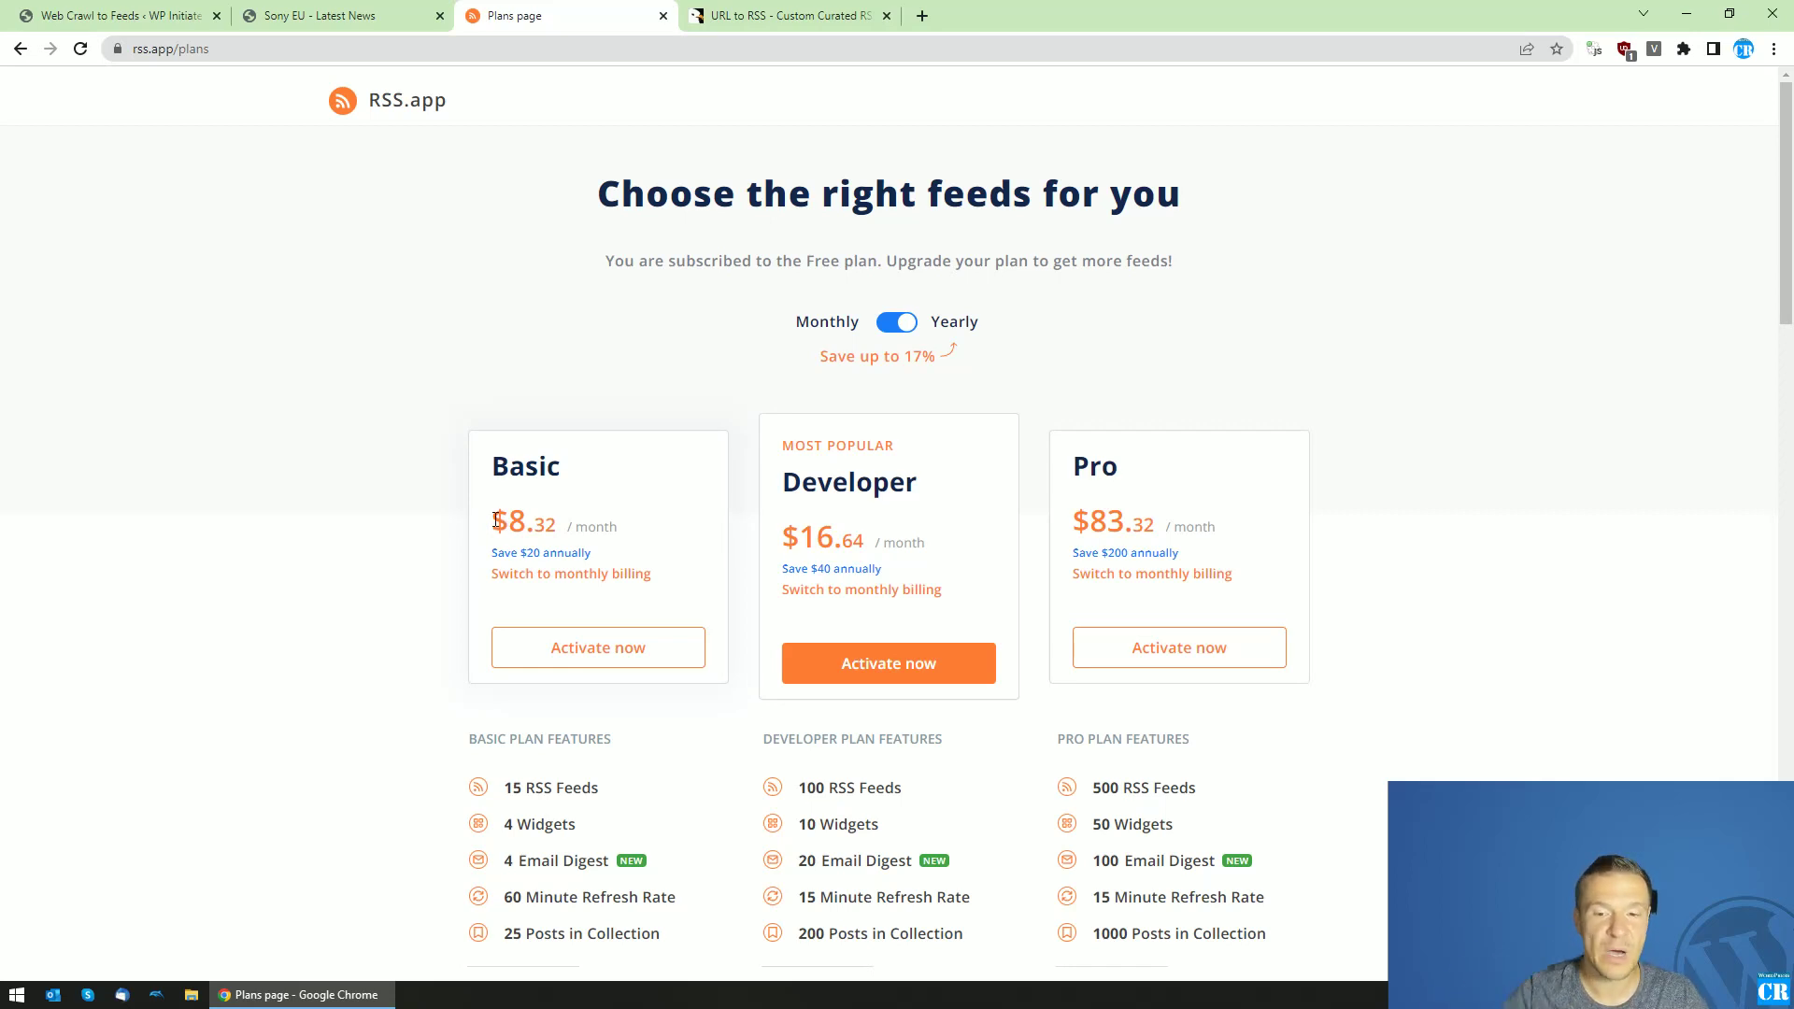
{"action": "left_click_drag", "start_coordinate": [491, 521], "coordinate": [555, 515]}
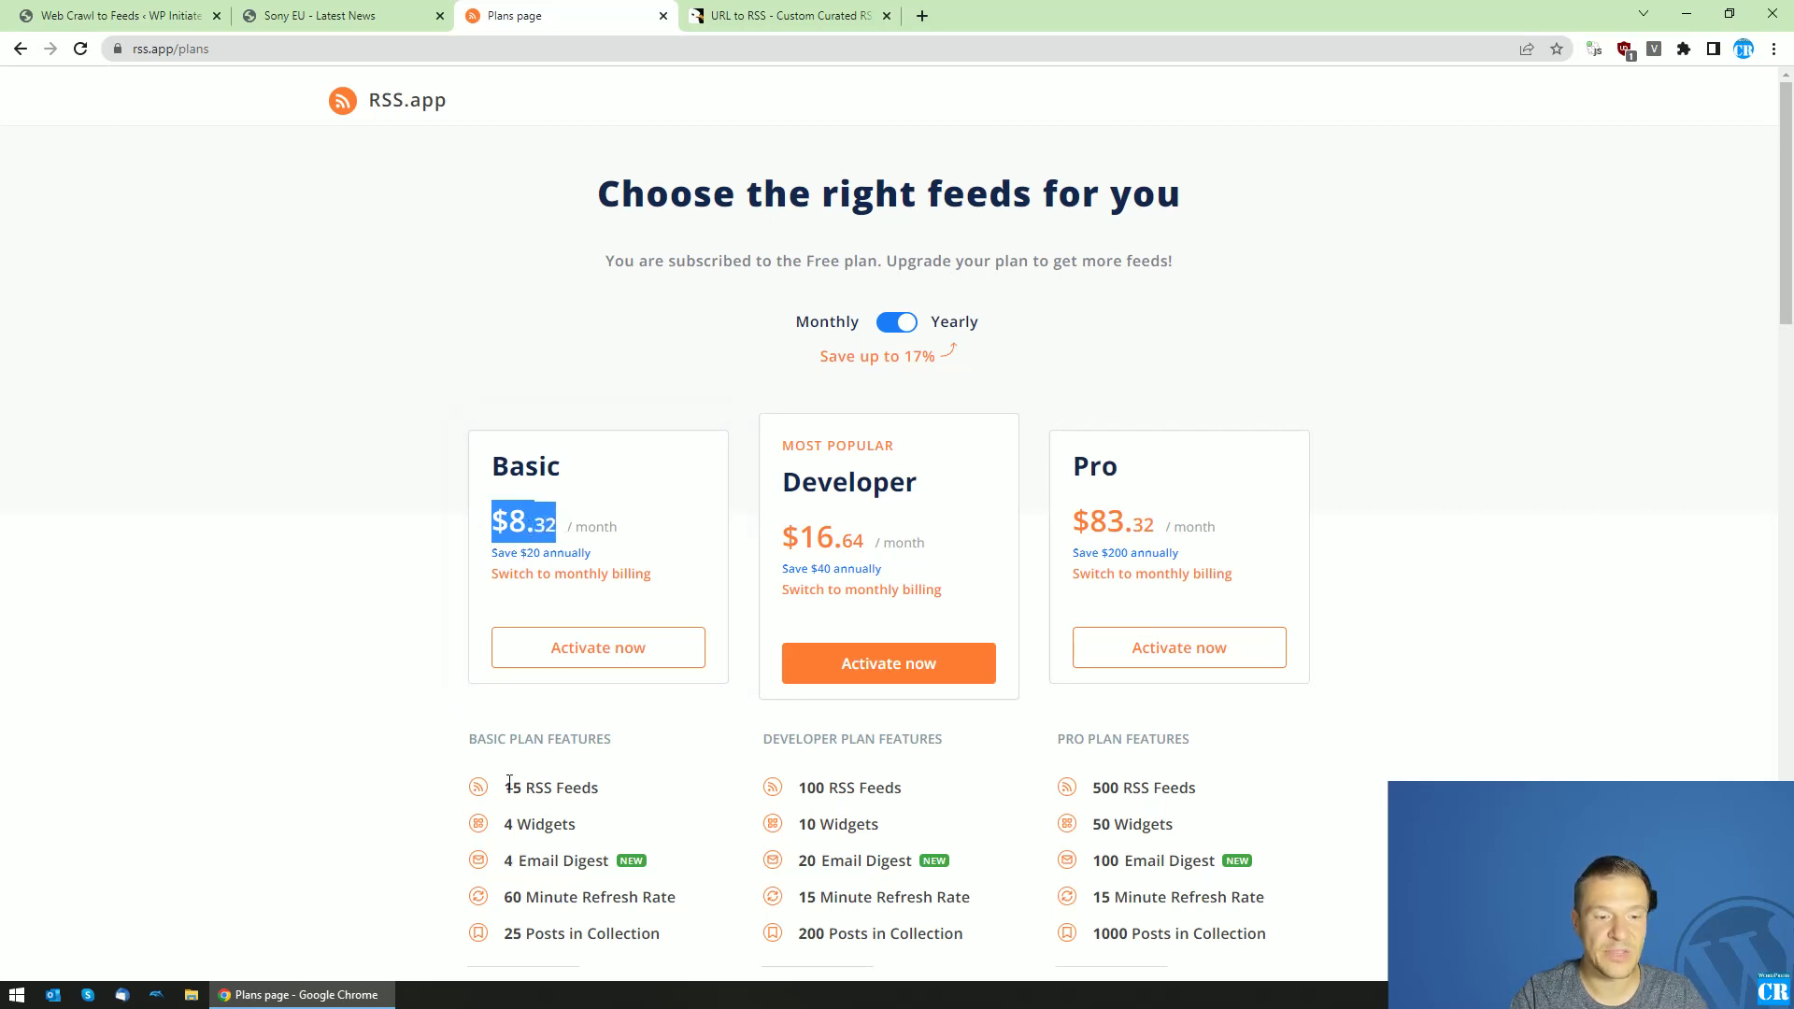
{"action": "left_click_drag", "start_coordinate": [506, 788], "coordinate": [533, 788]}
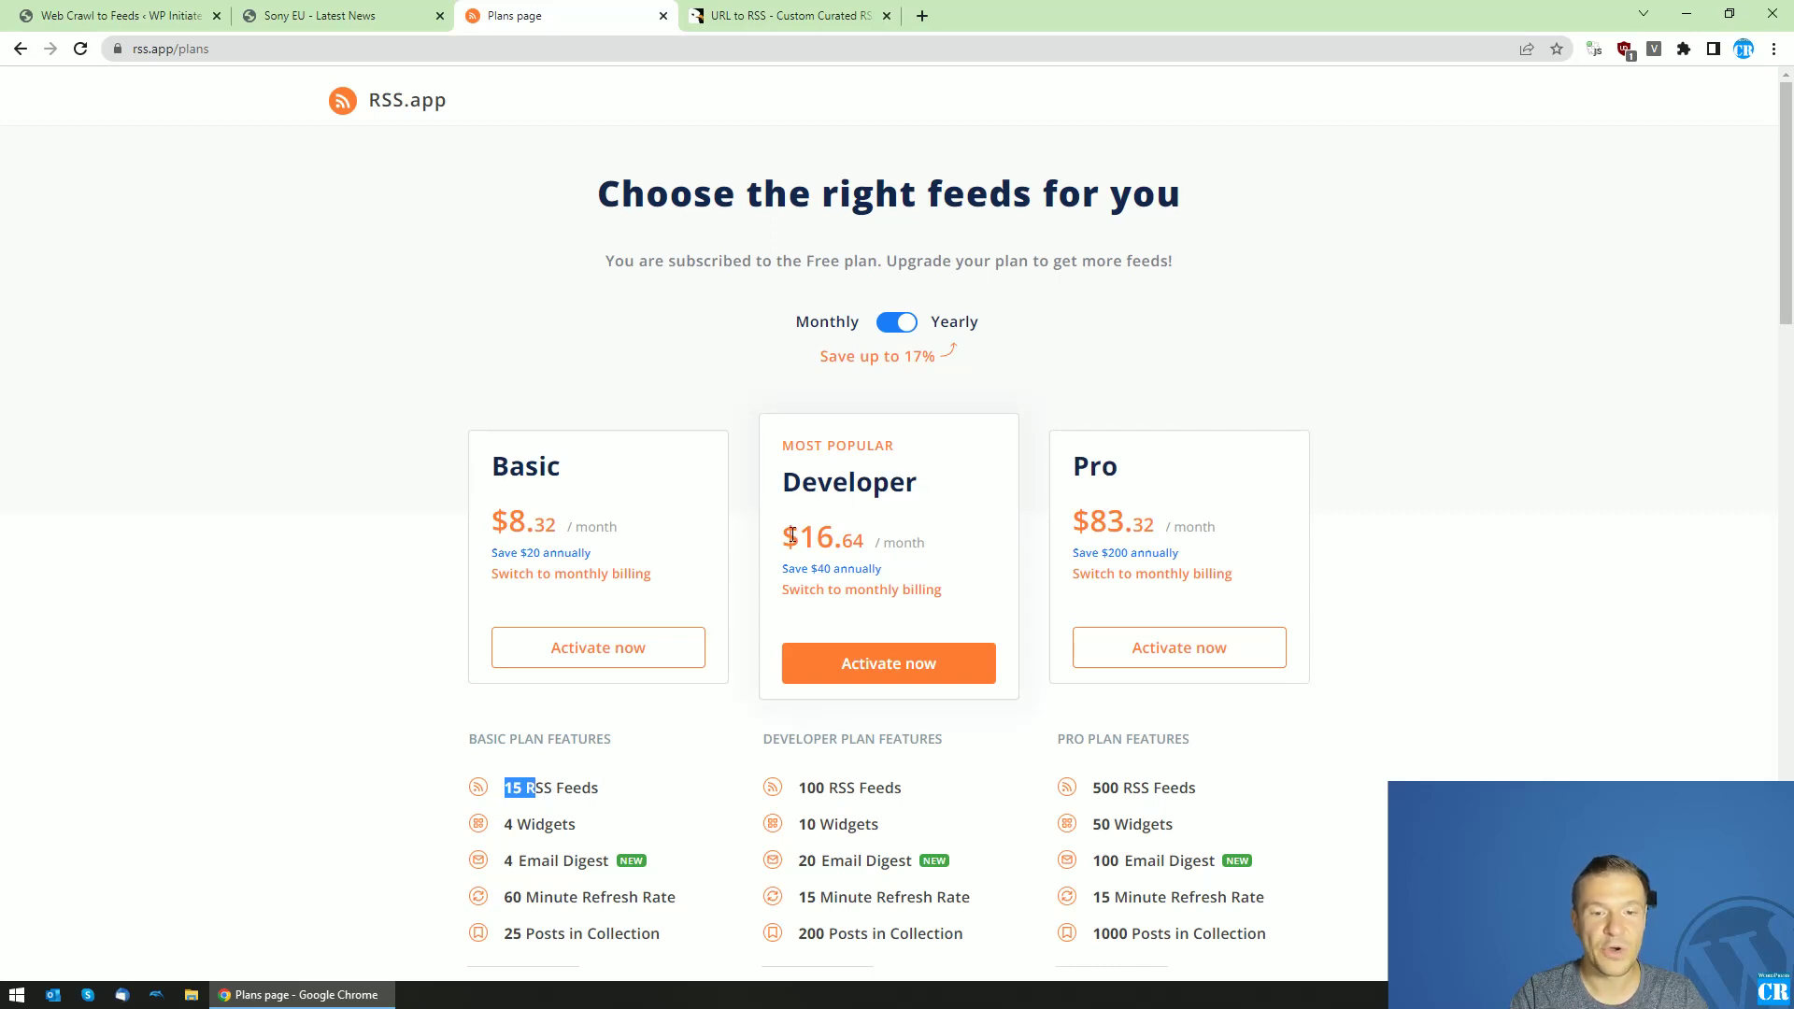
{"action": "left_click_drag", "start_coordinate": [800, 787], "coordinate": [837, 788]}
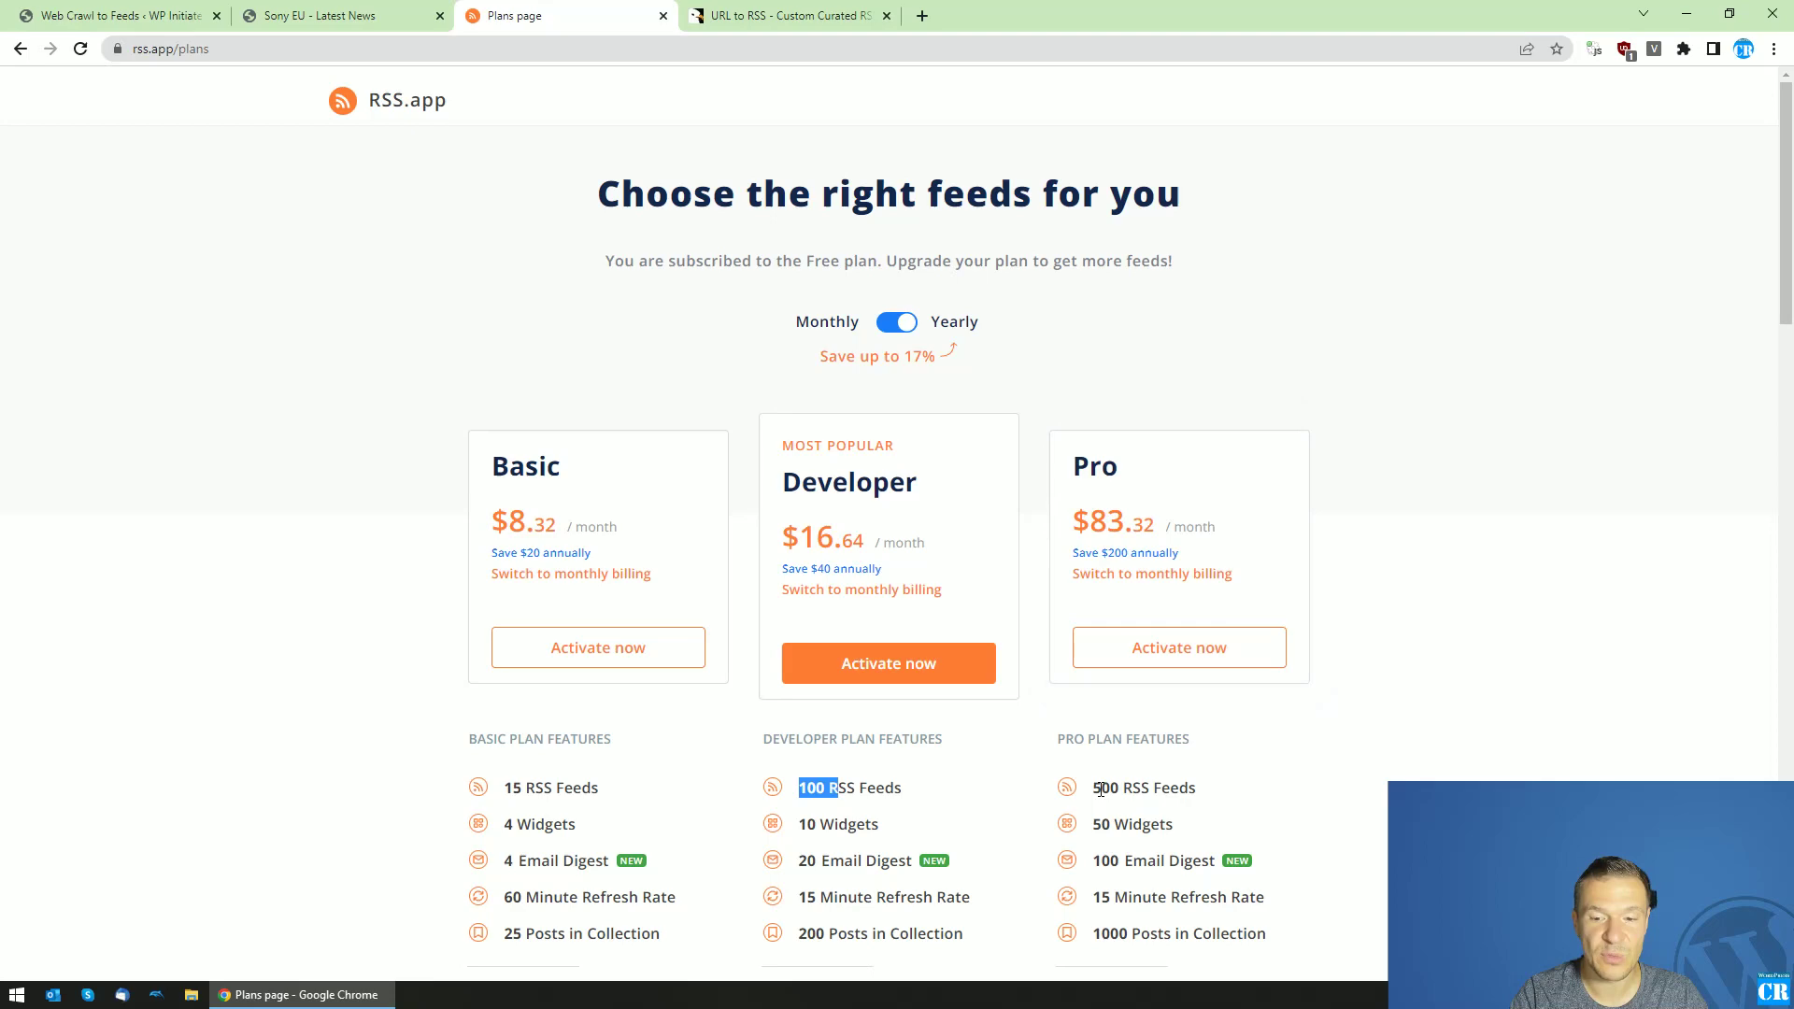
{"action": "left_click", "coordinate": [299, 569]}
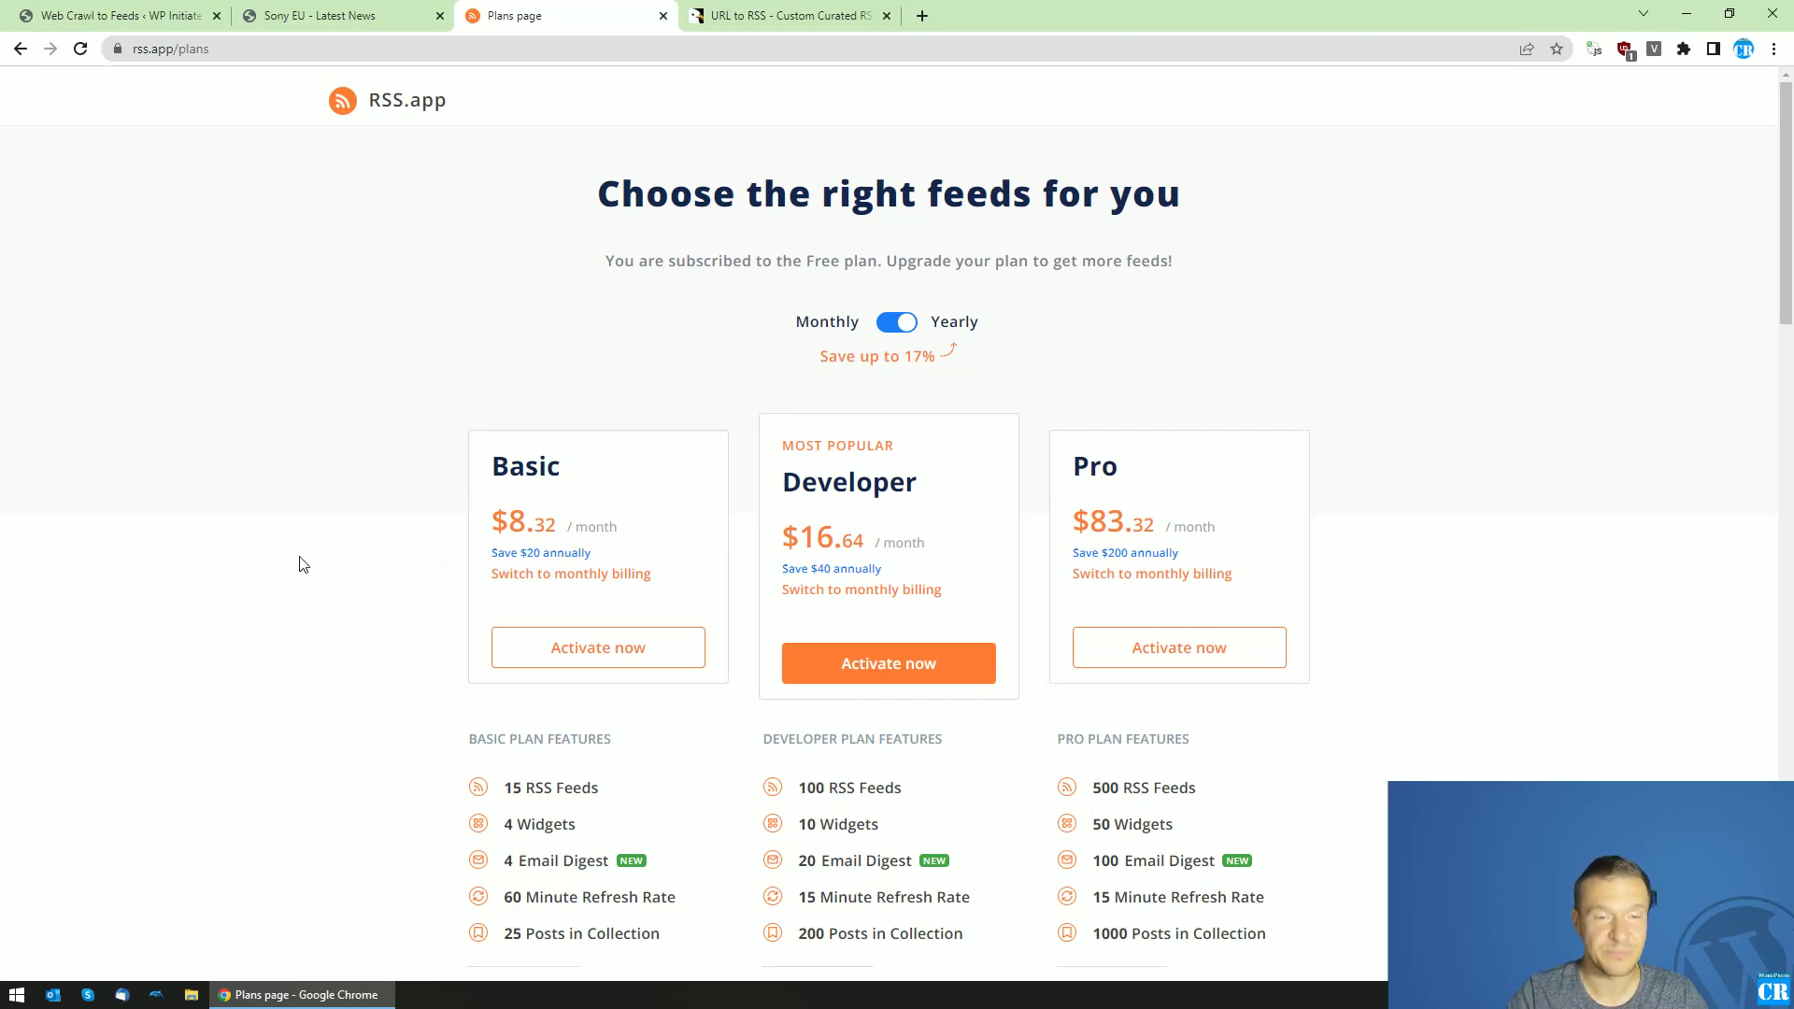
{"action": "left_click", "coordinate": [712, 11]}
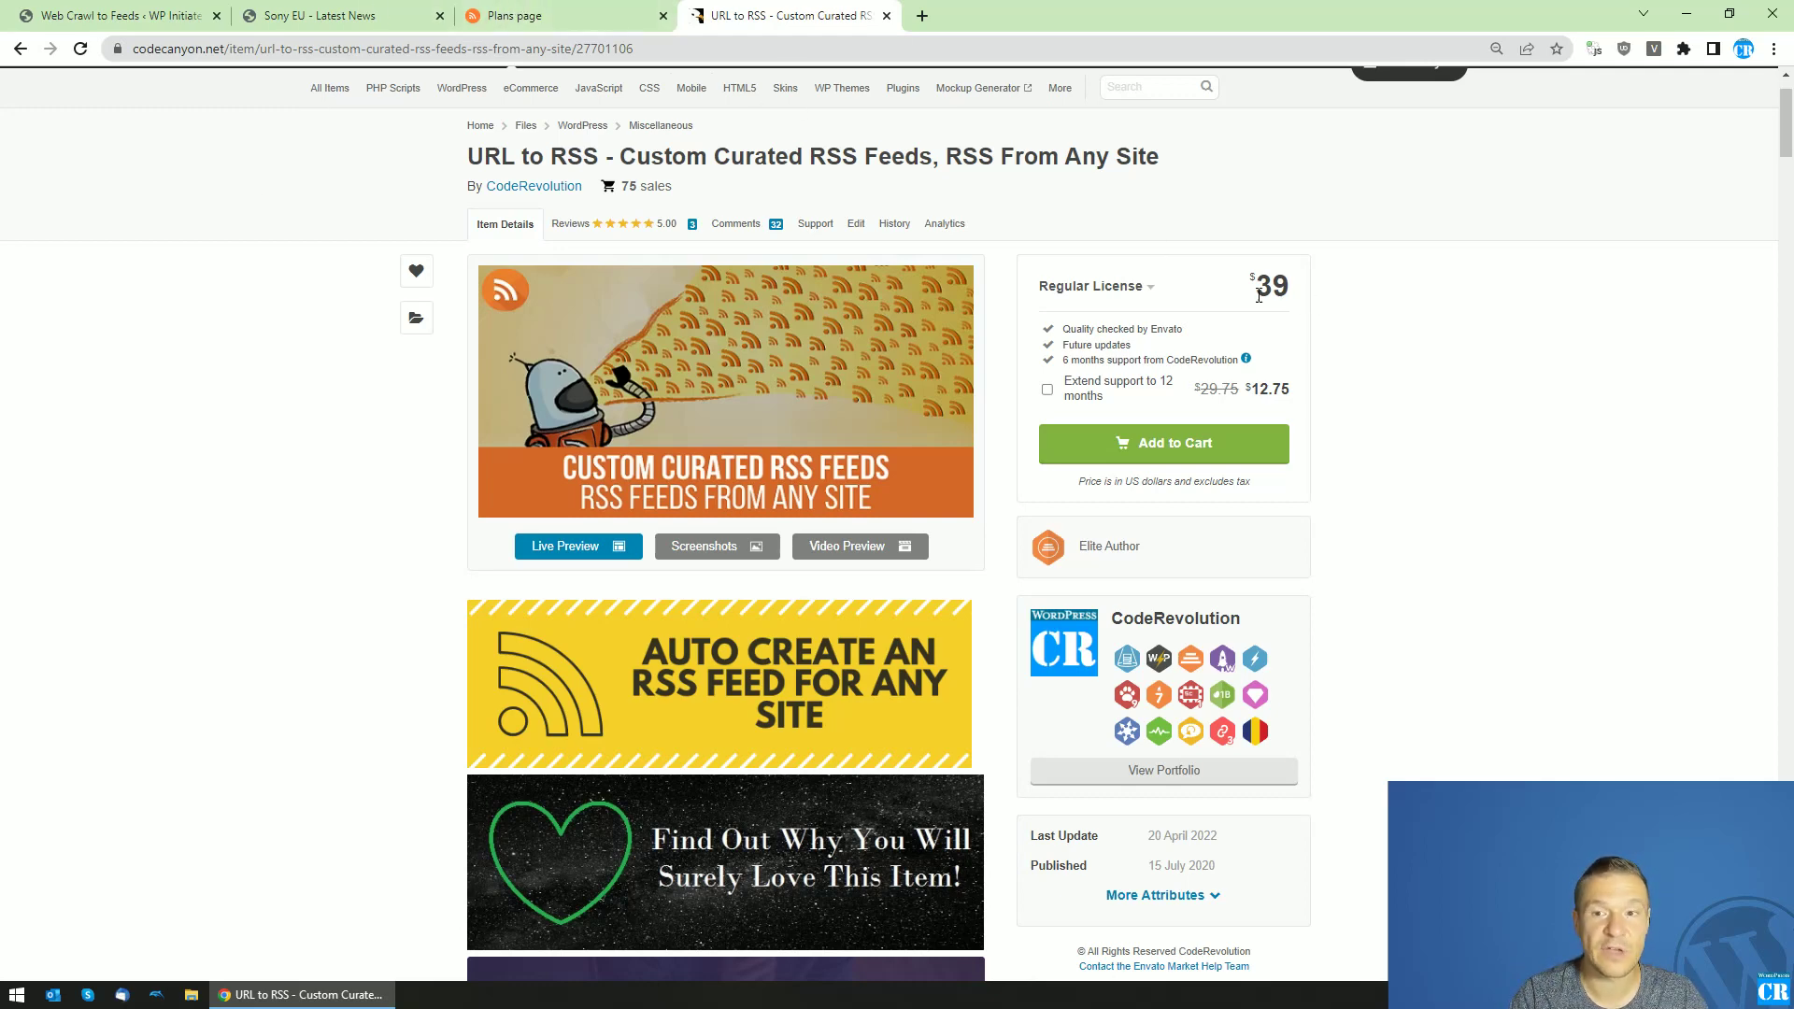
{"action": "left_click", "coordinate": [492, 17]}
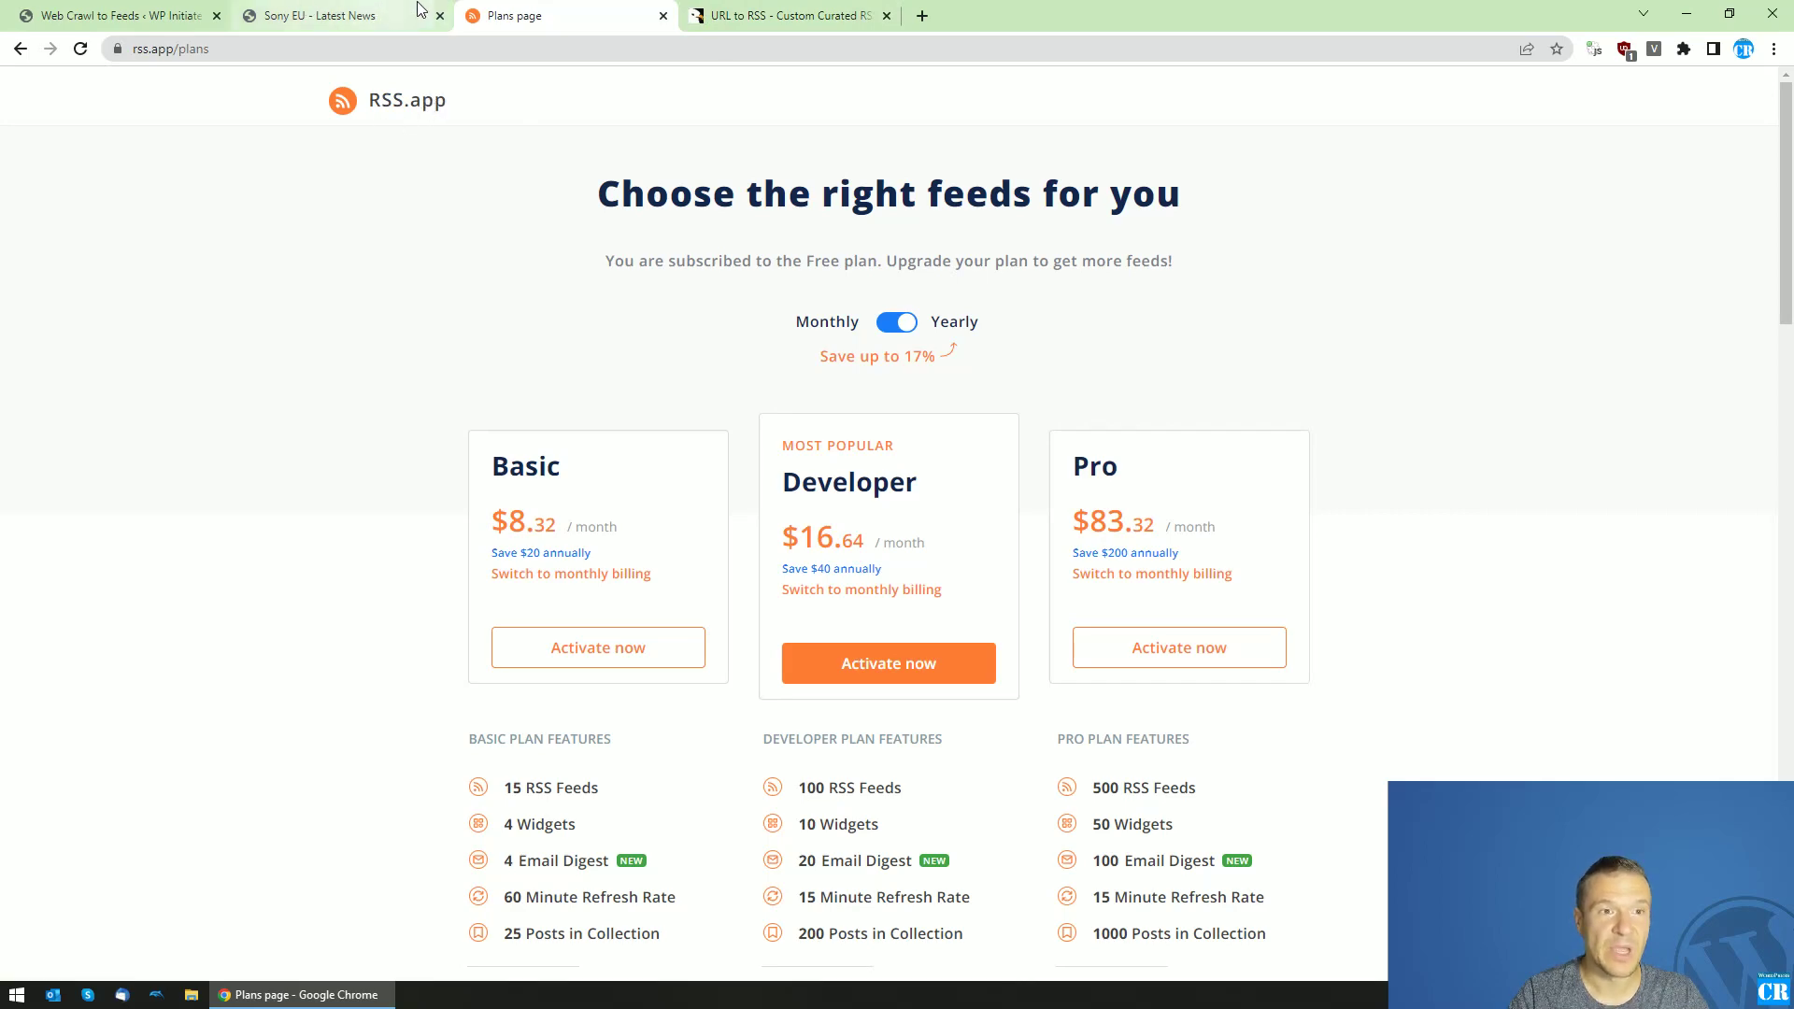
Grab the Sony press-centre news page address and return to RSS.app
{"action": "left_click", "coordinate": [308, 13]}
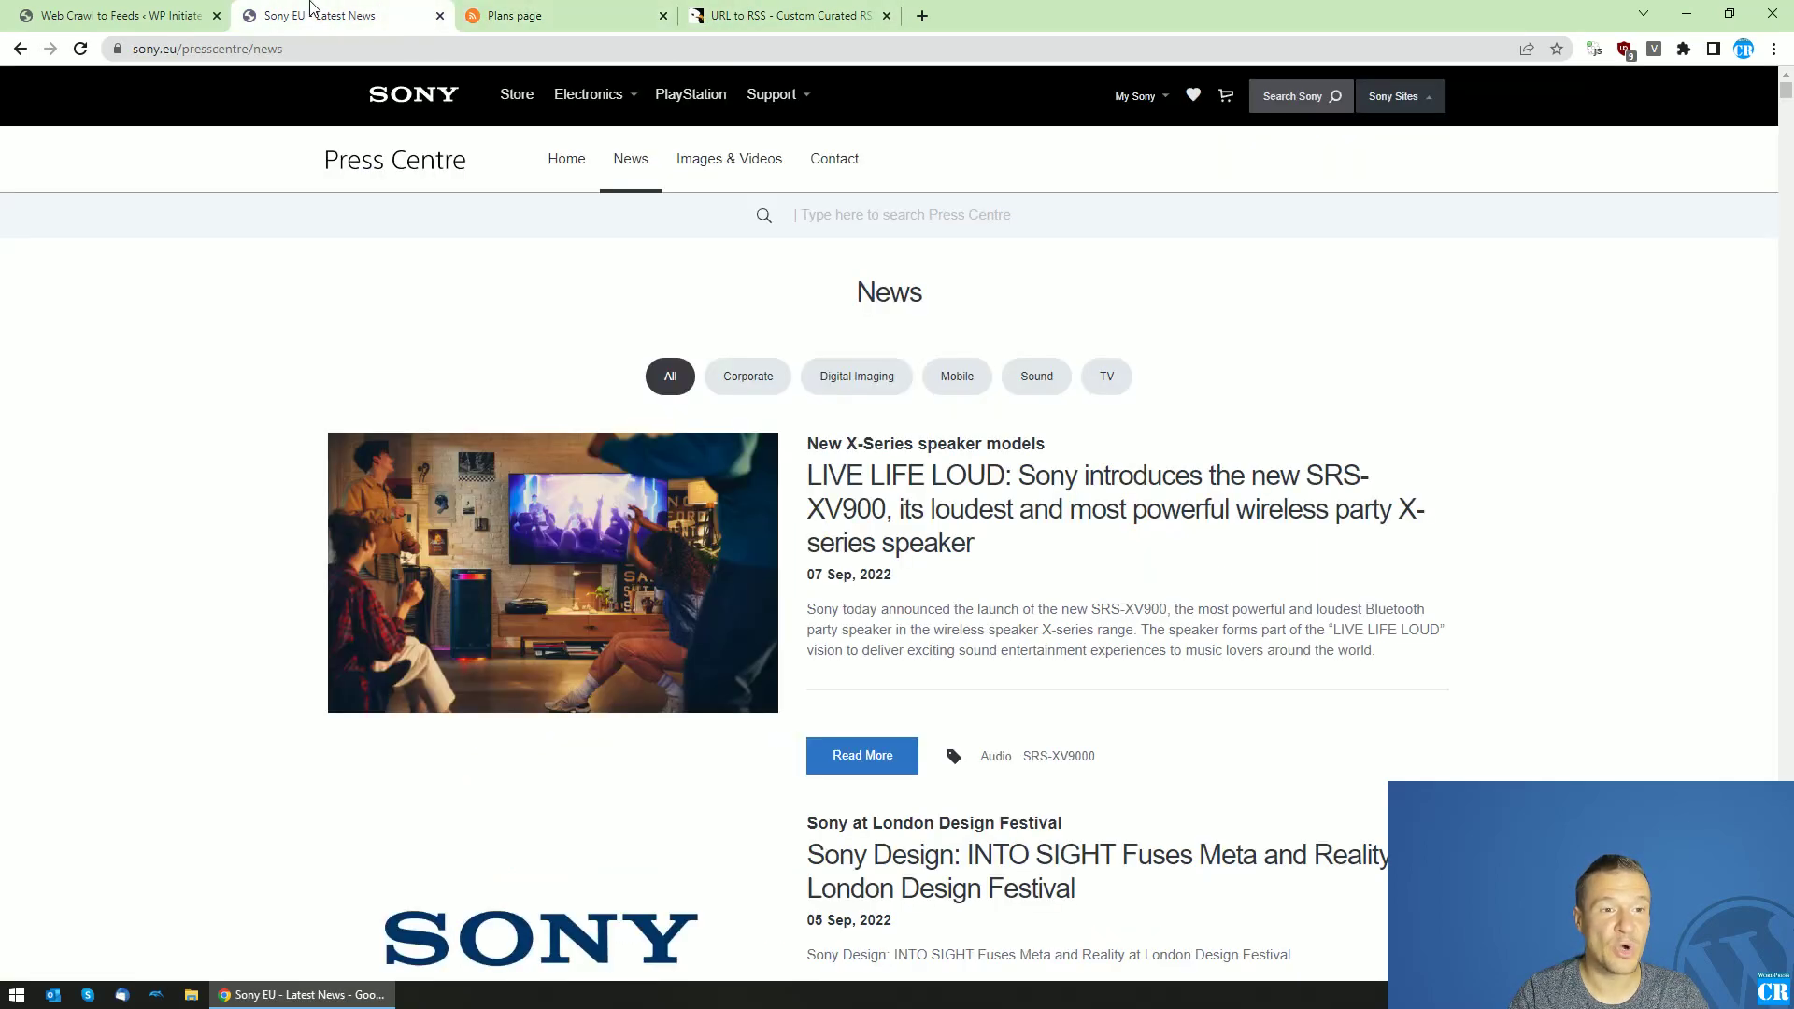
{"action": "left_click", "coordinate": [318, 53]}
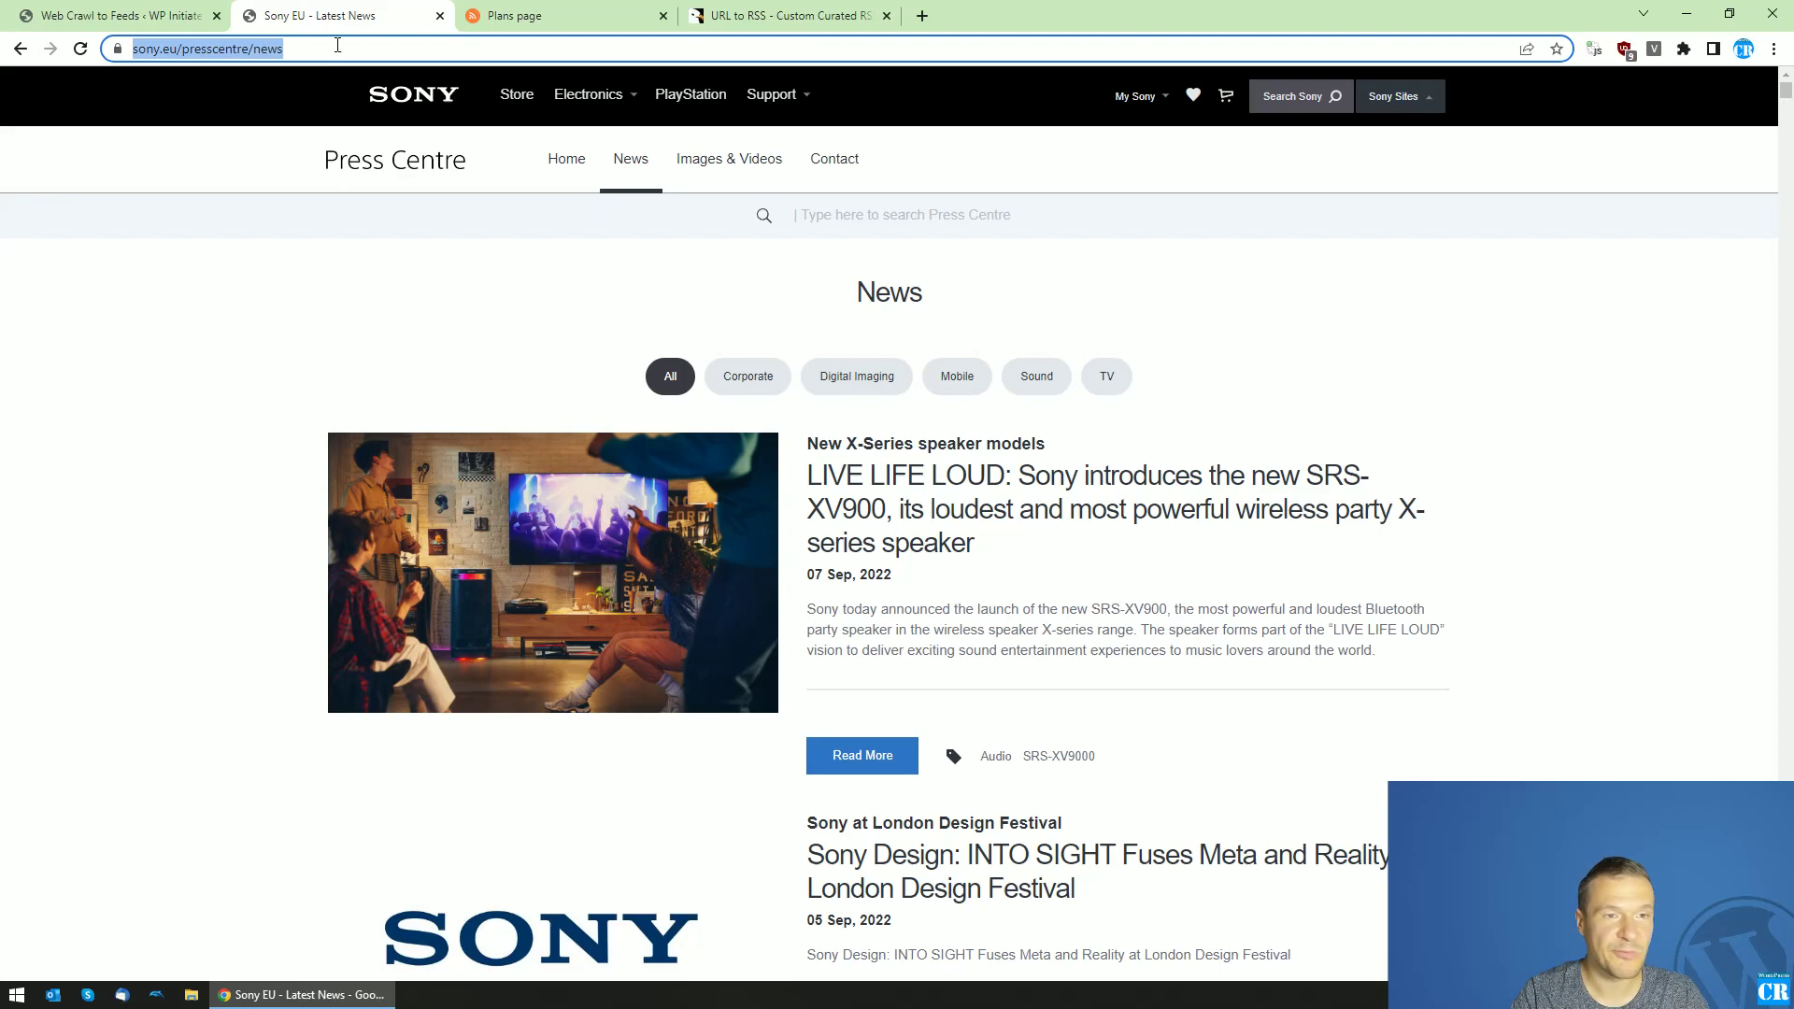
{"action": "left_click", "coordinate": [140, 15]}
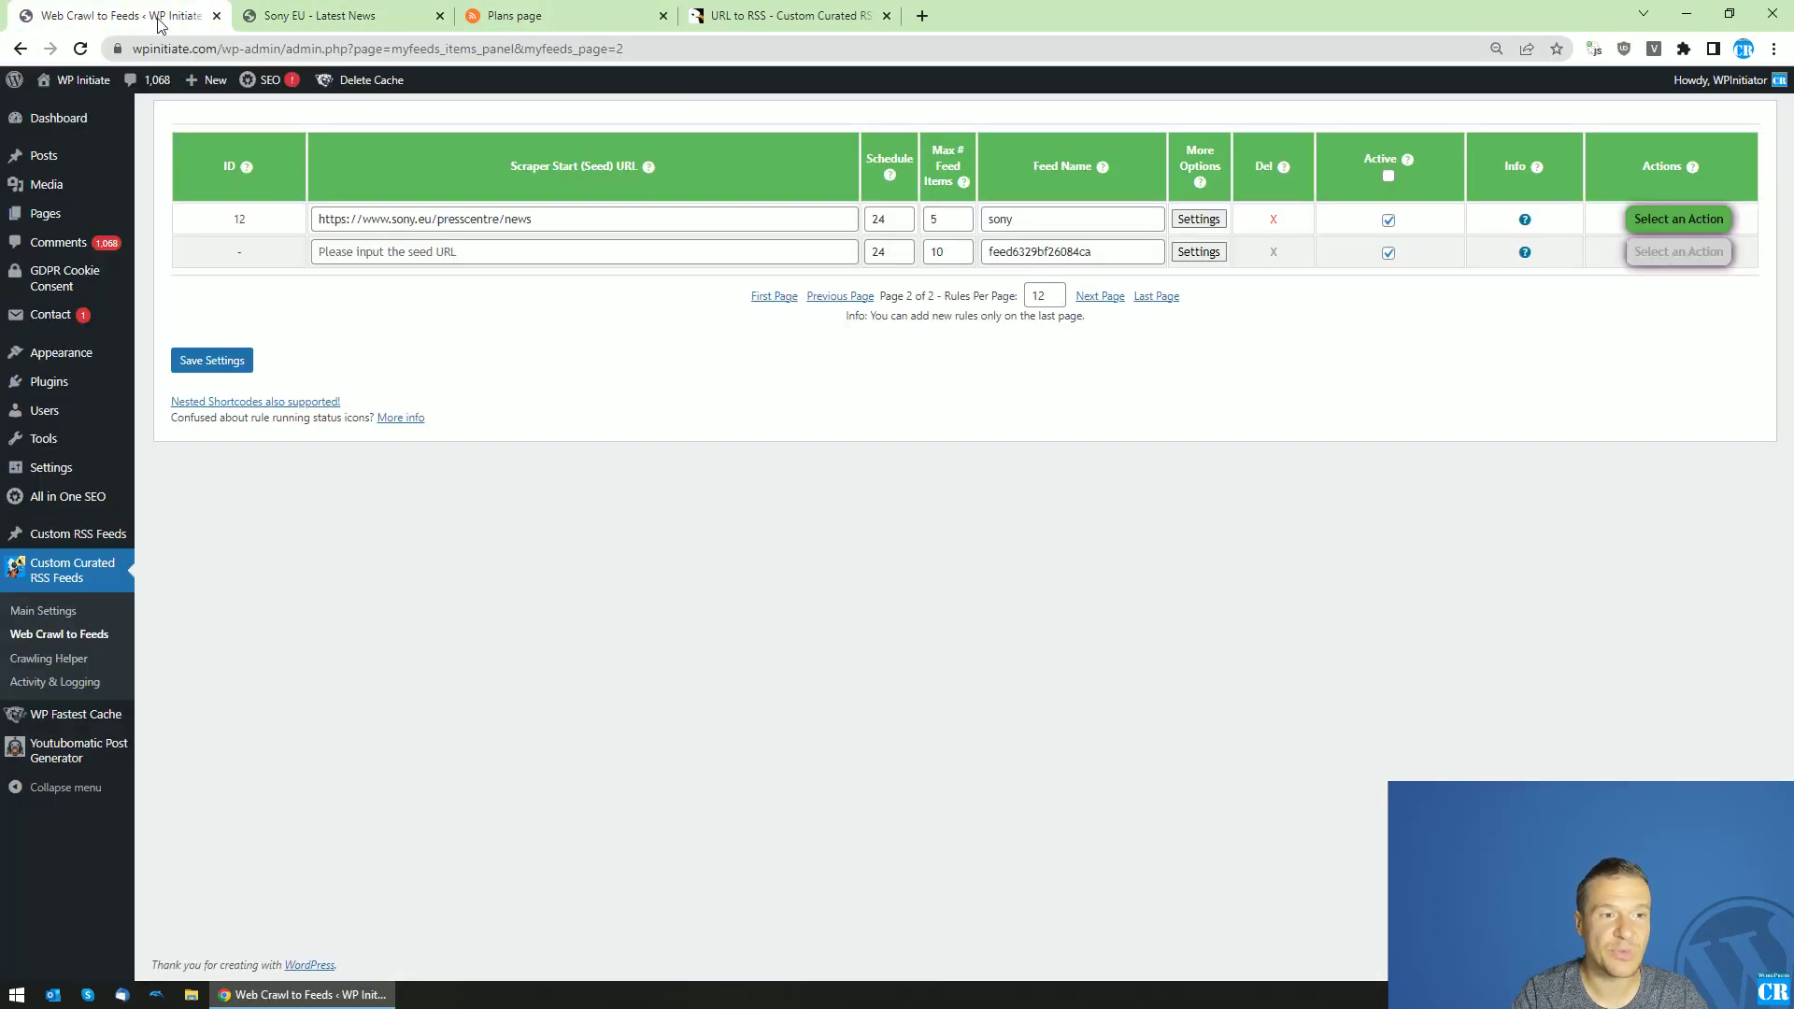
{"action": "left_click", "coordinate": [290, 13]}
{"action": "left_click", "coordinate": [505, 17]}
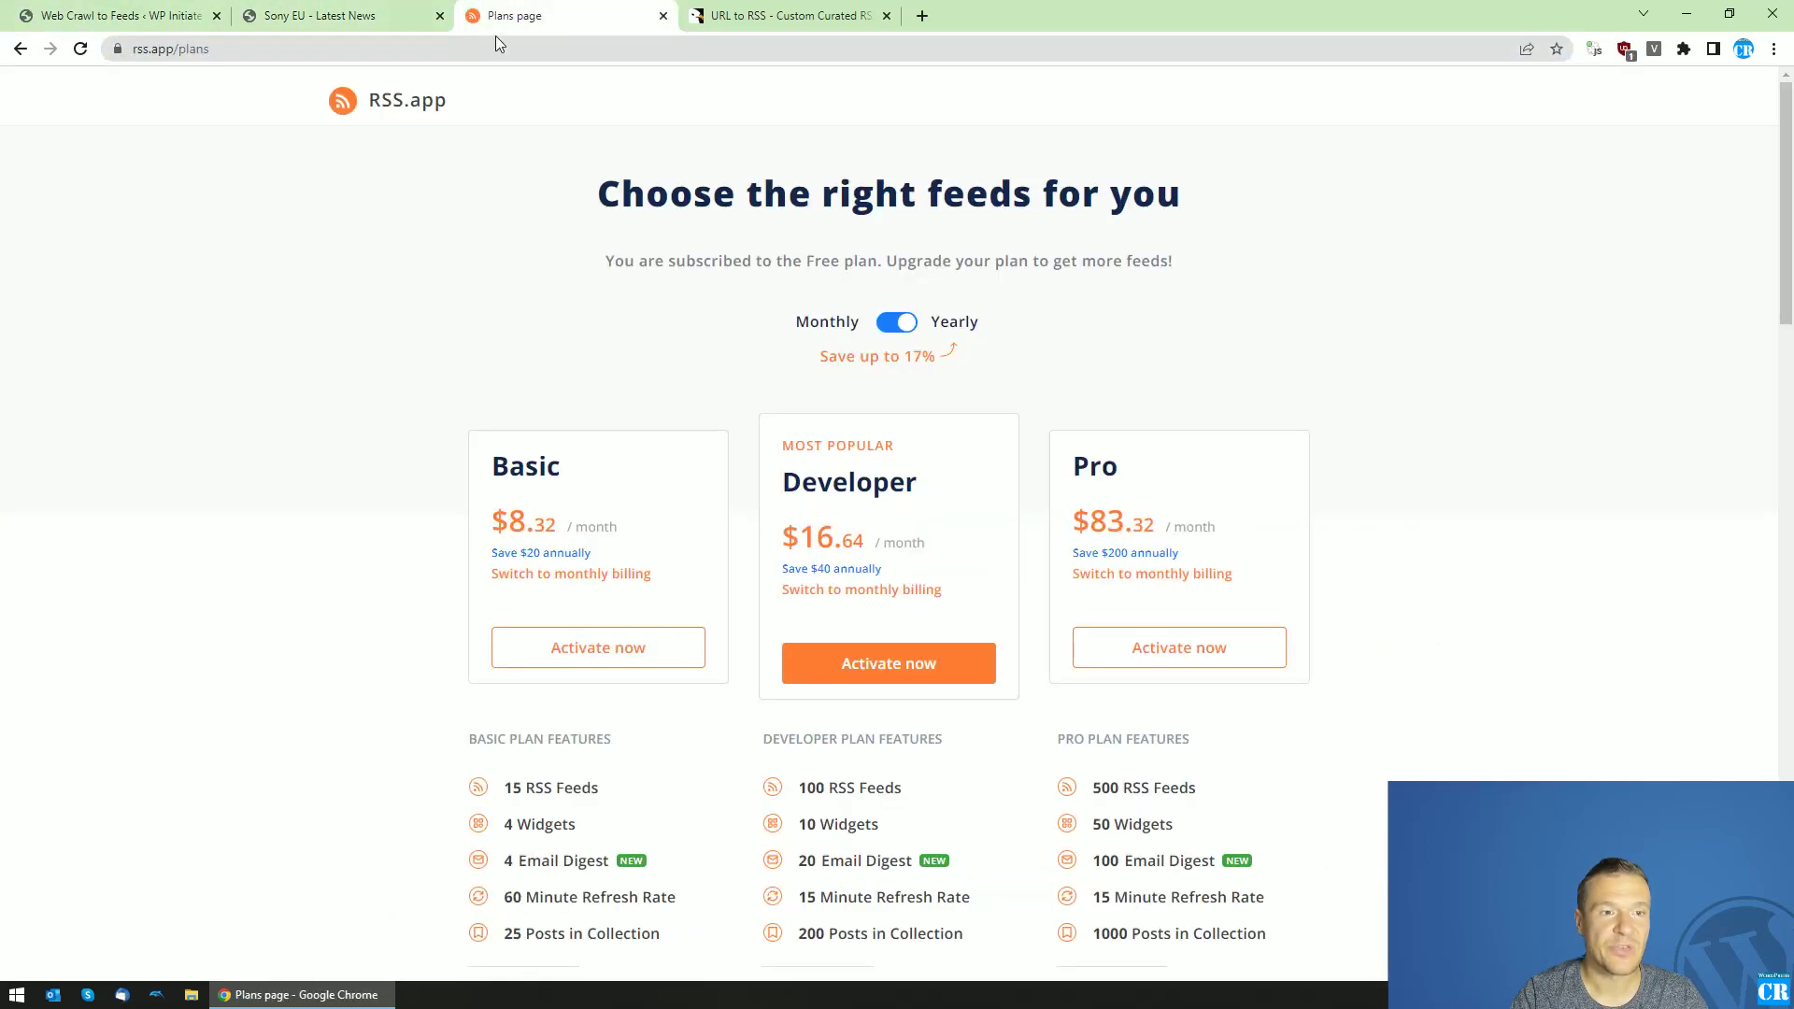
Delete the Goal.com feed from My Feeds and start a new RSS.app feed
{"action": "left_click", "coordinate": [387, 101]}
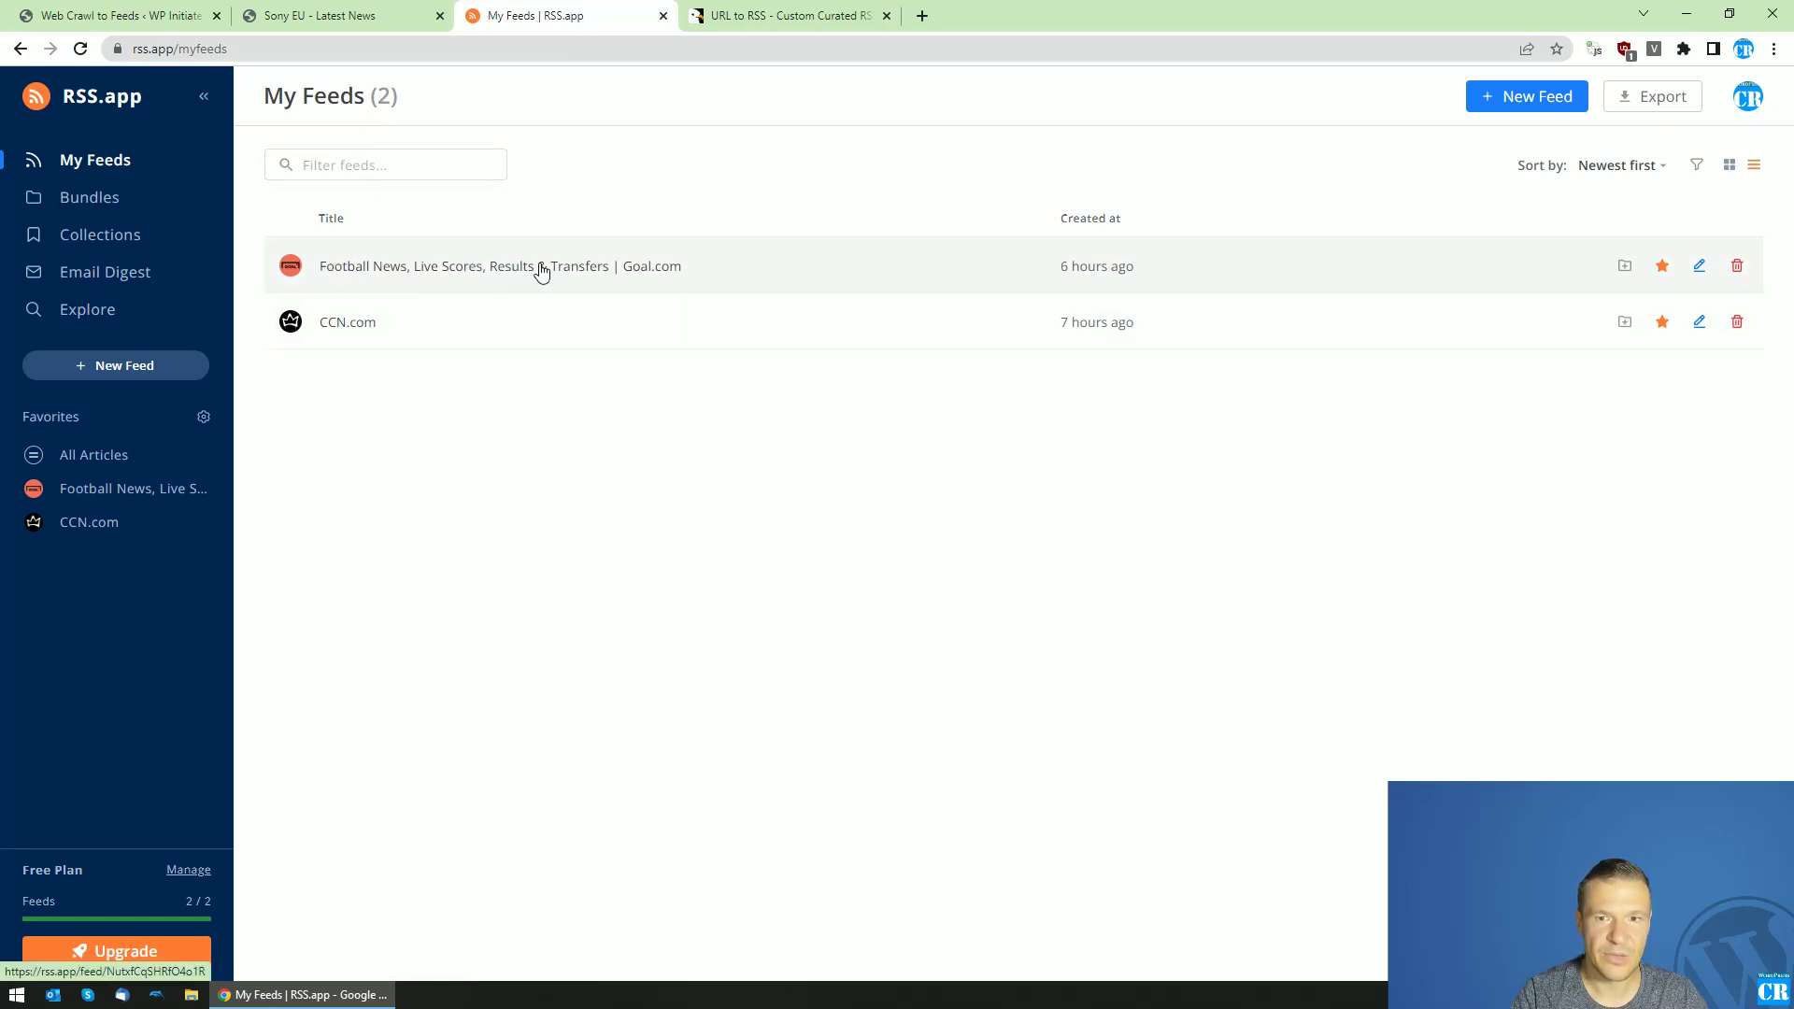
{"action": "left_click", "coordinate": [1738, 267]}
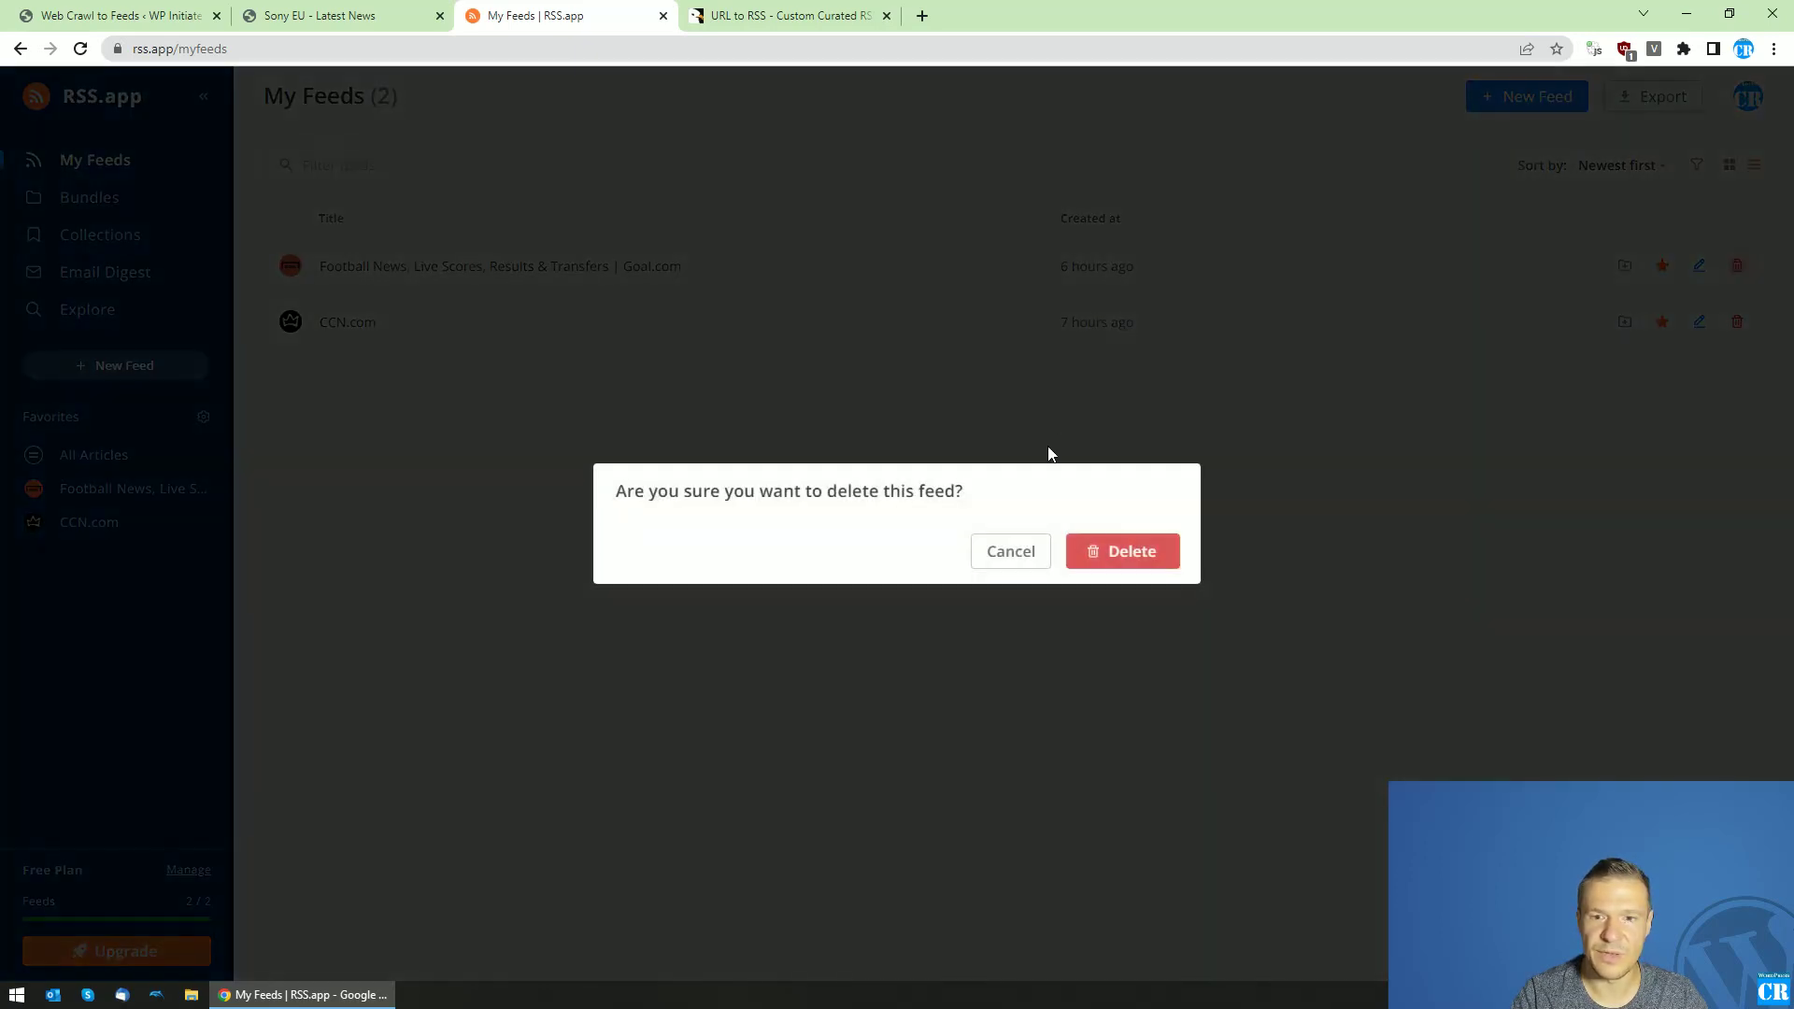
{"action": "left_click", "coordinate": [1135, 547]}
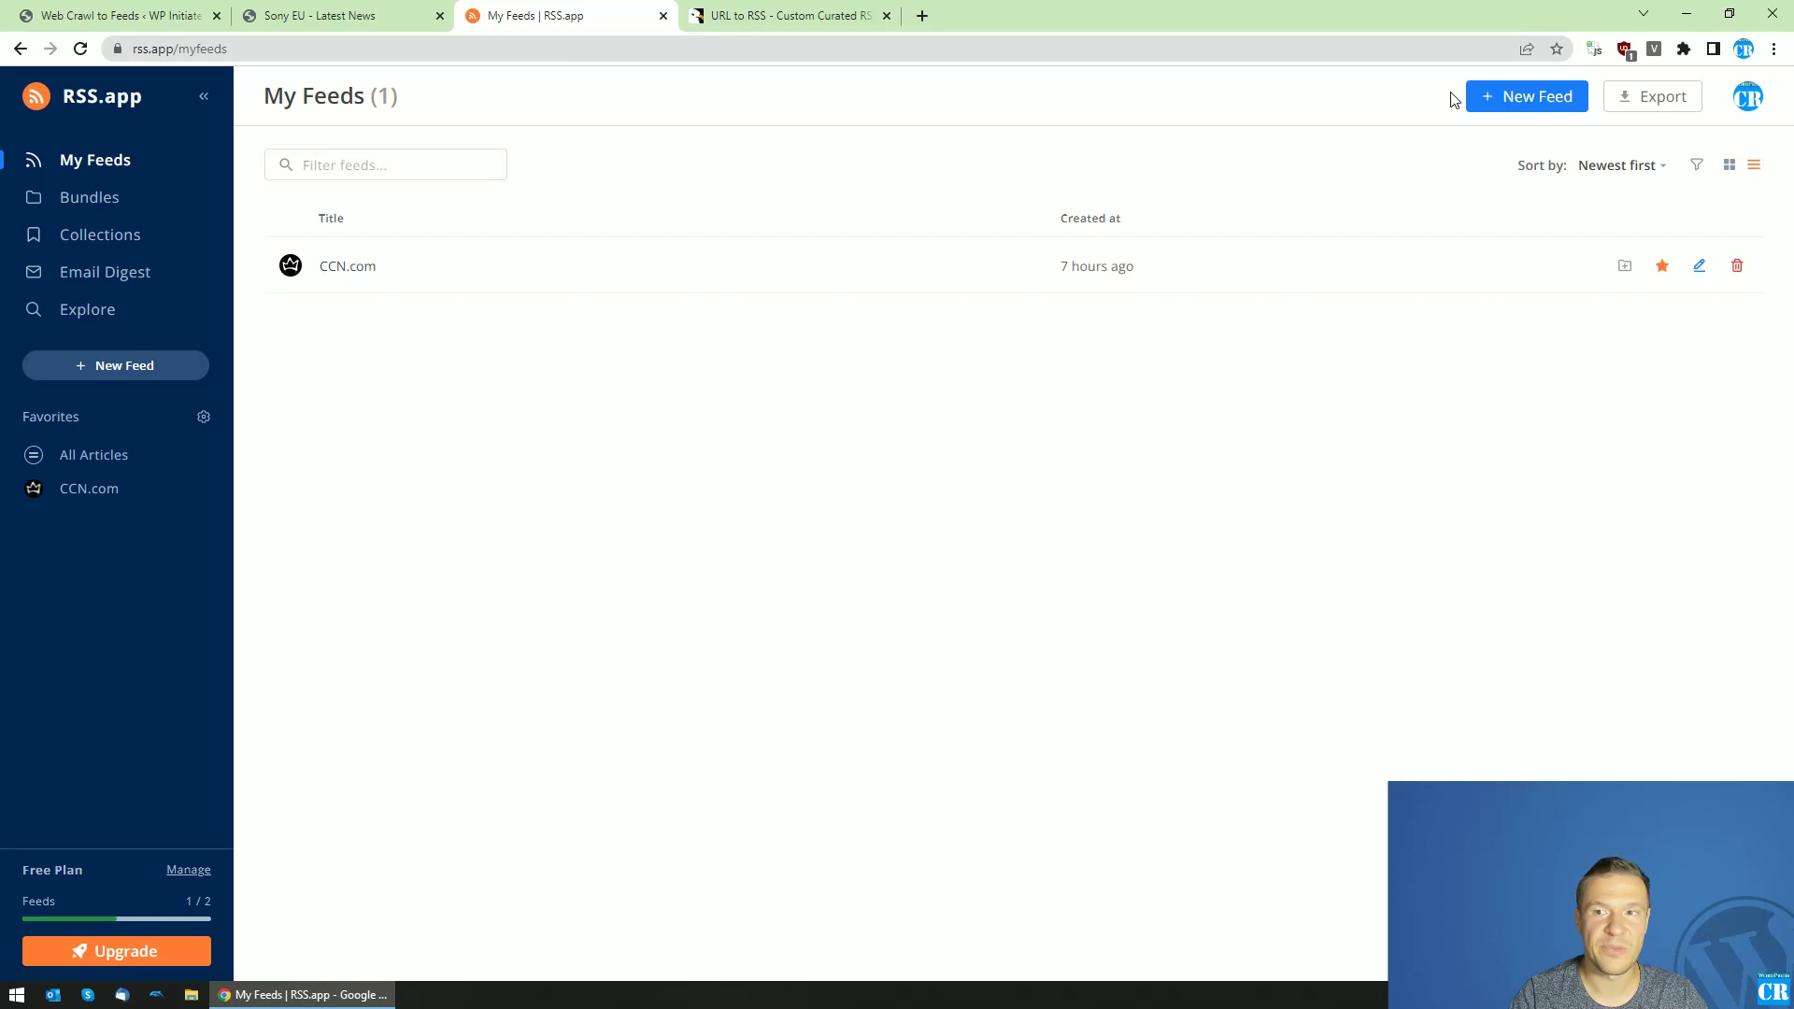
{"action": "left_click", "coordinate": [1484, 99]}
Generate a feed from the pasted Sony news URL and save it as Sony EU - Latest News
{"action": "left_click", "coordinate": [798, 288]}
{"action": "type", "text": "https://www.sony.eu/presscentre/news"}
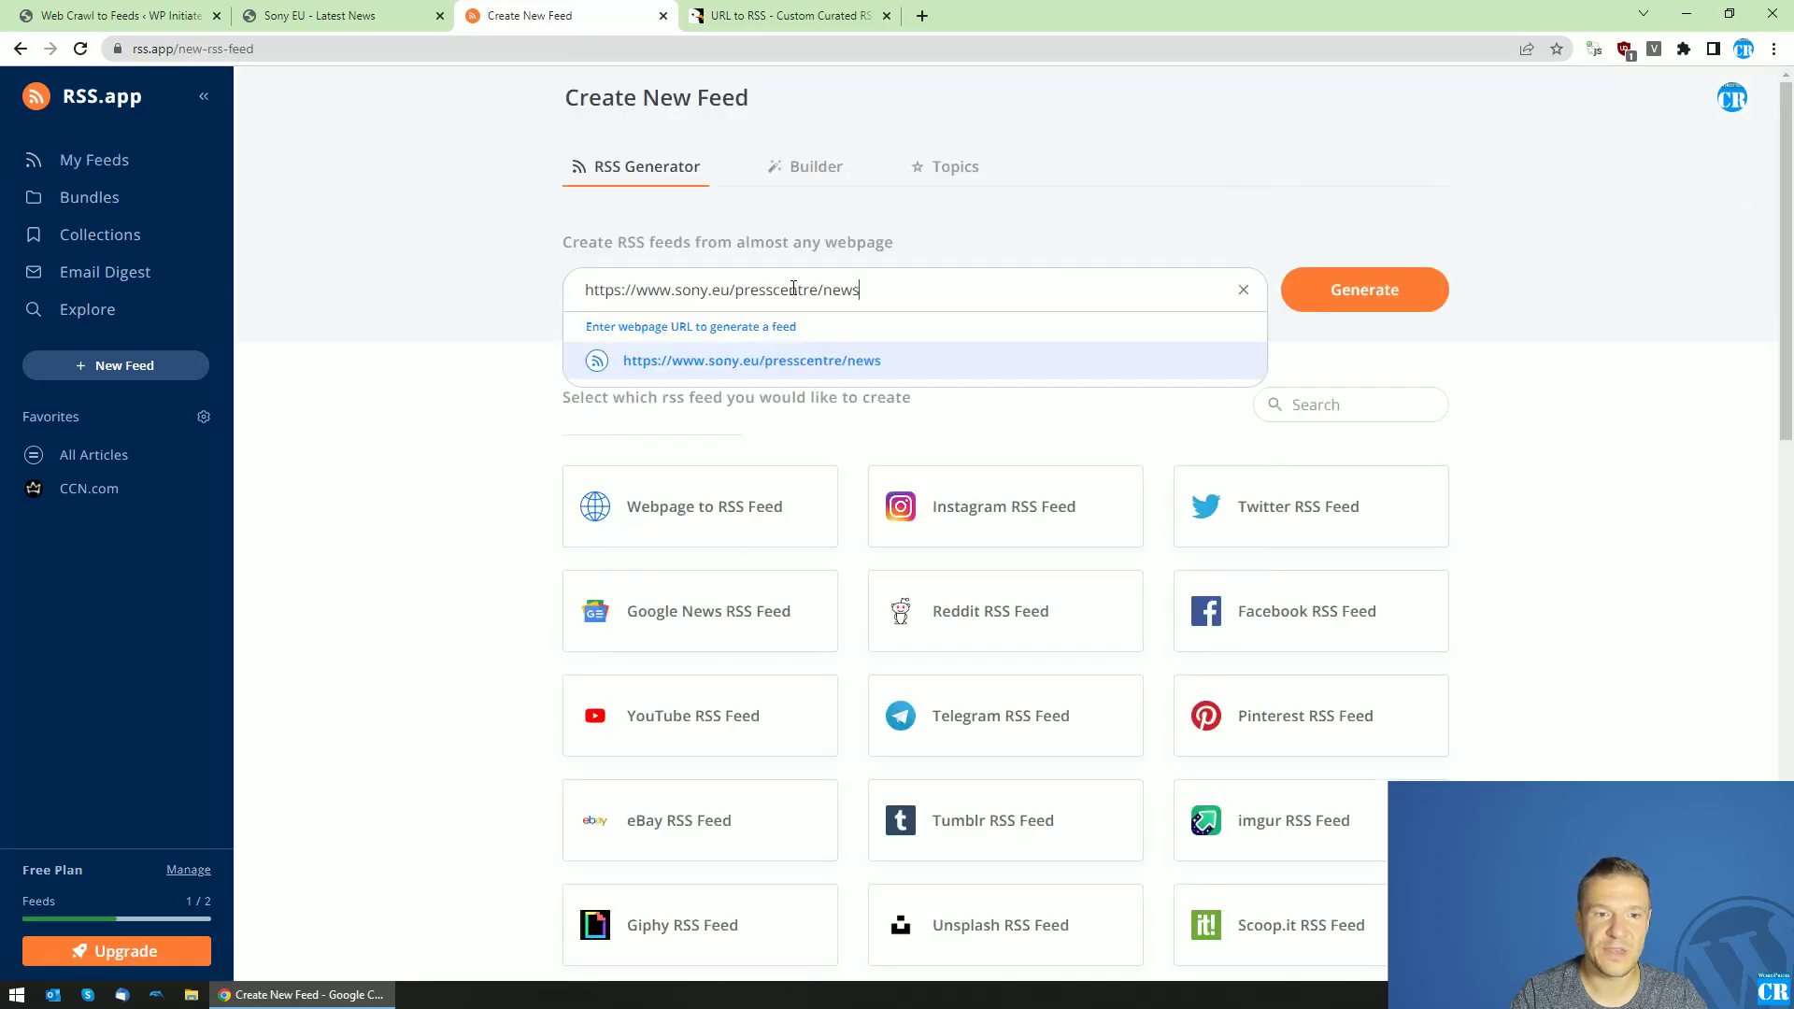
{"action": "left_click", "coordinate": [1404, 292]}
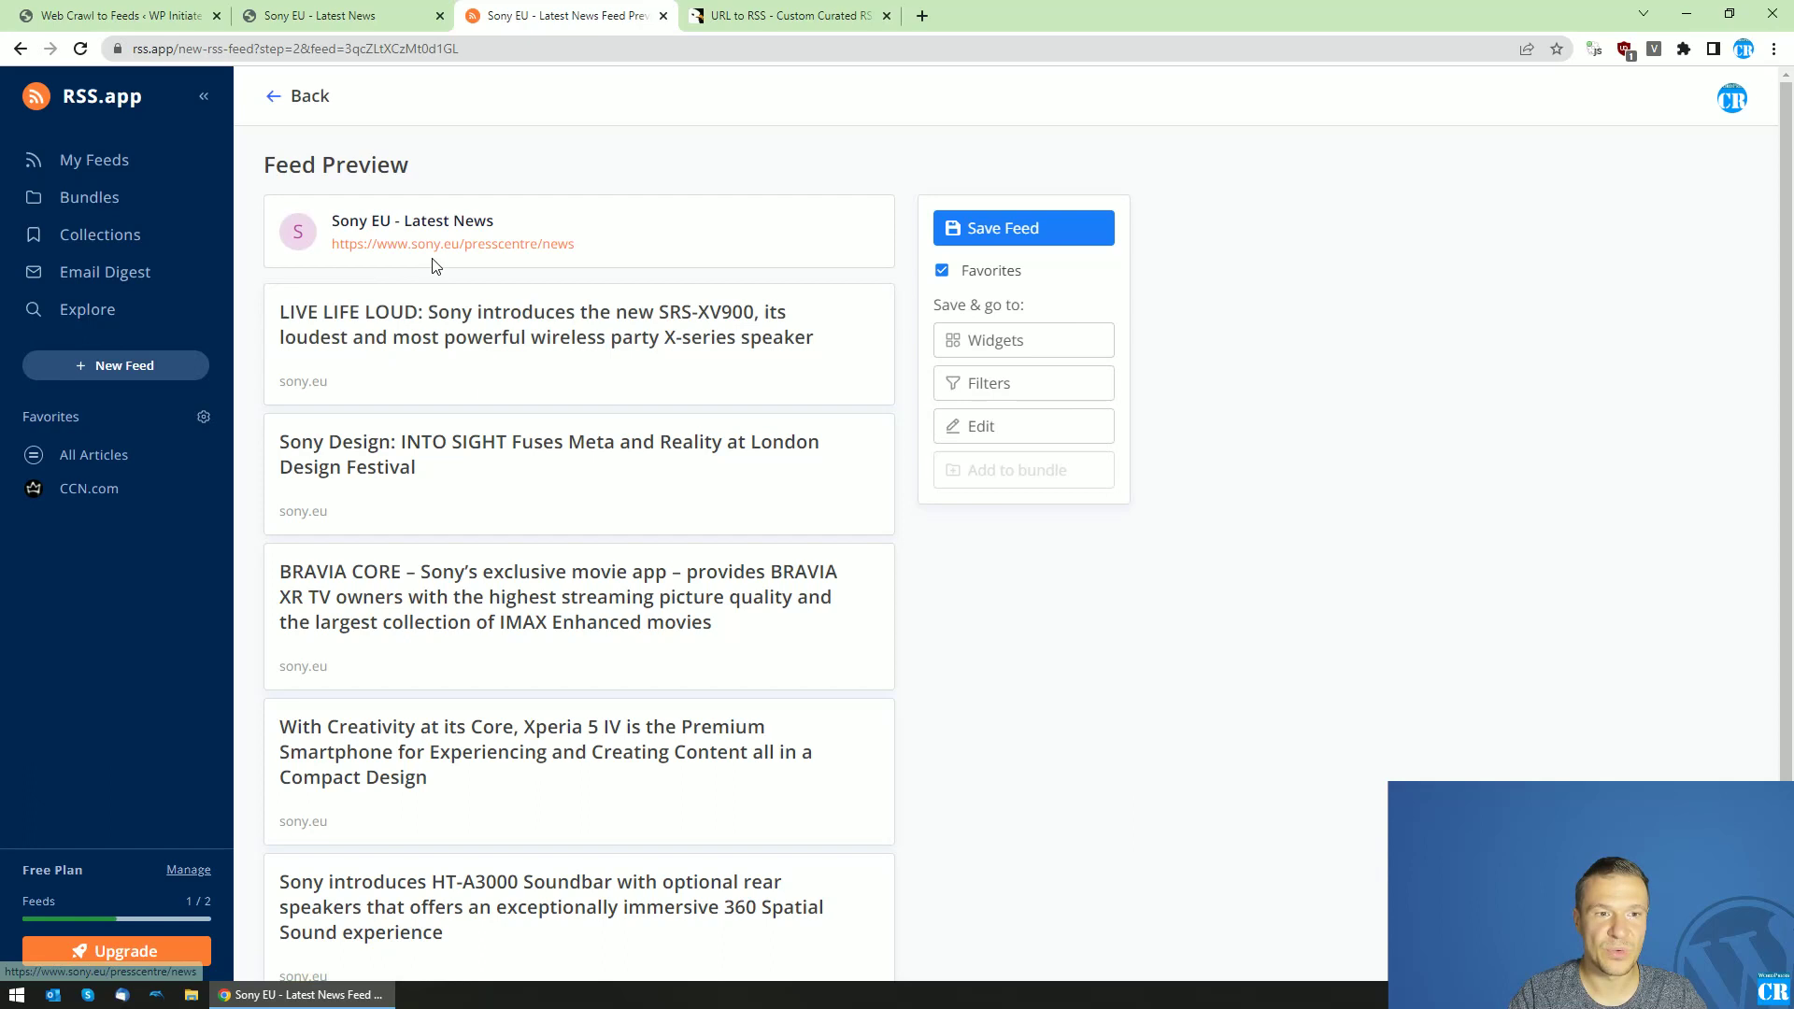
{"action": "left_click", "coordinate": [981, 231]}
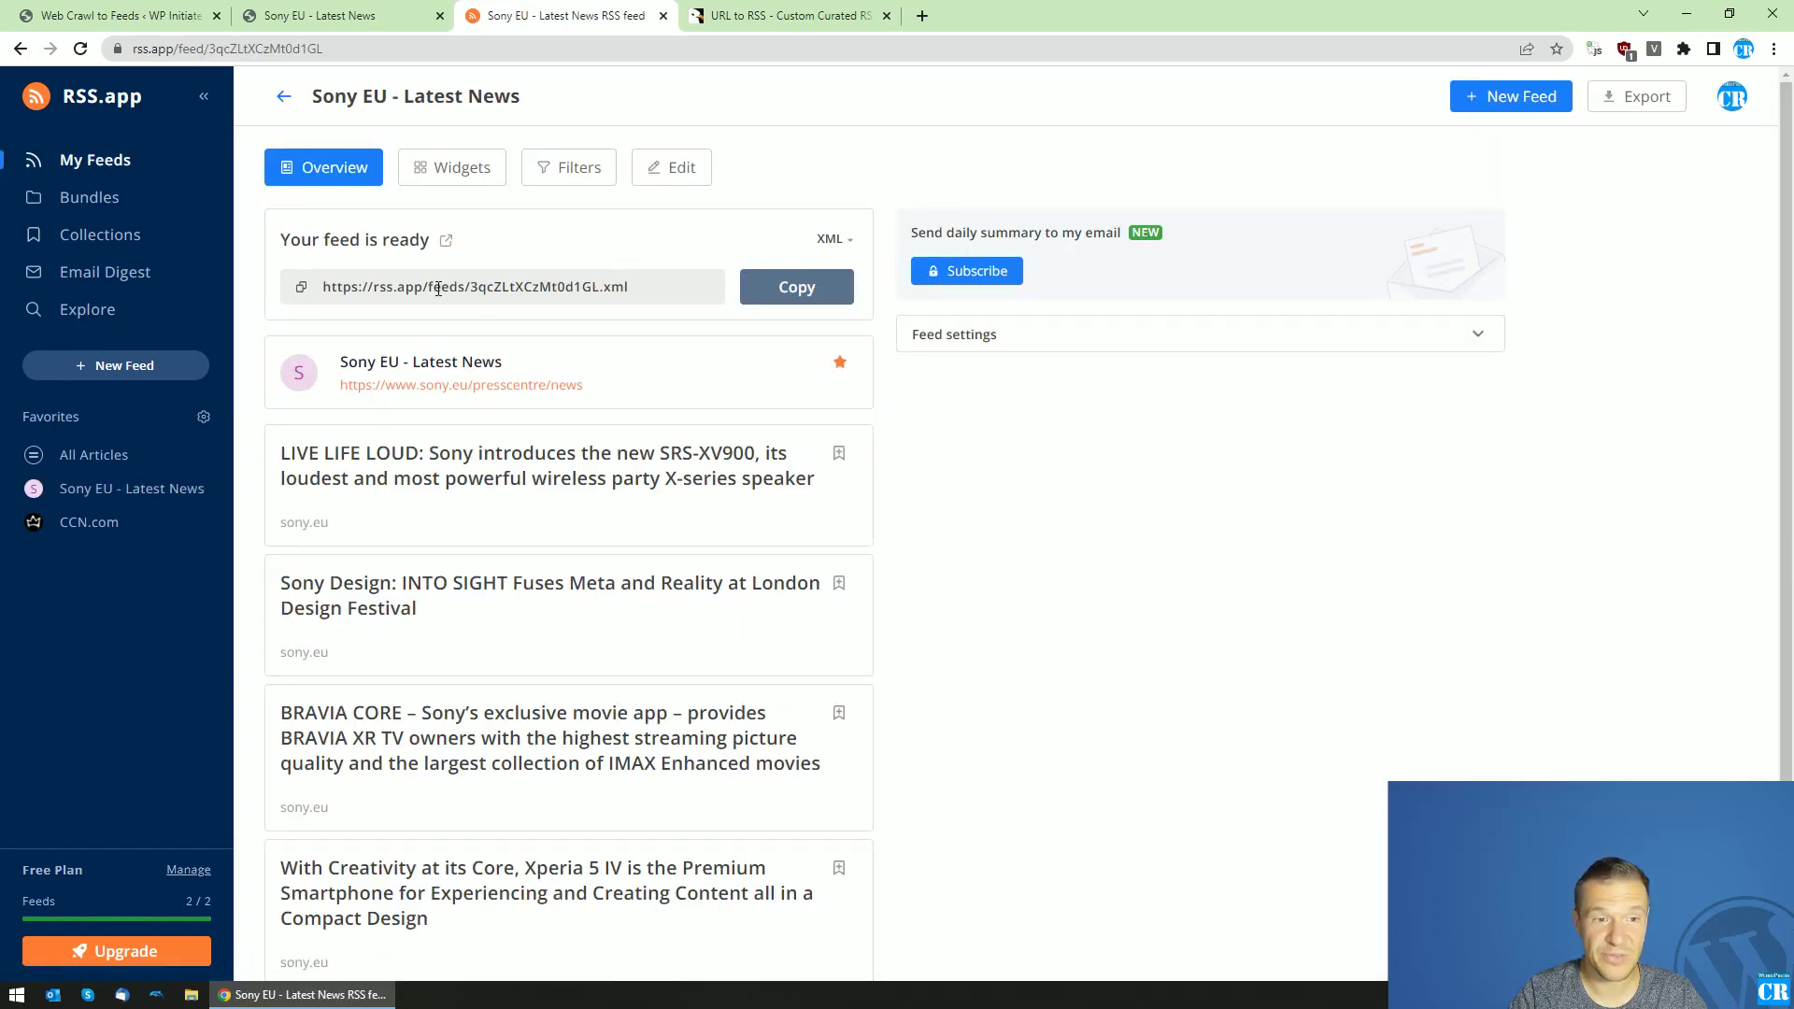
Copy the new feed's XML address and load it in a new browser tab
{"action": "left_click", "coordinate": [437, 288]}
{"action": "left_click", "coordinate": [740, 285]}
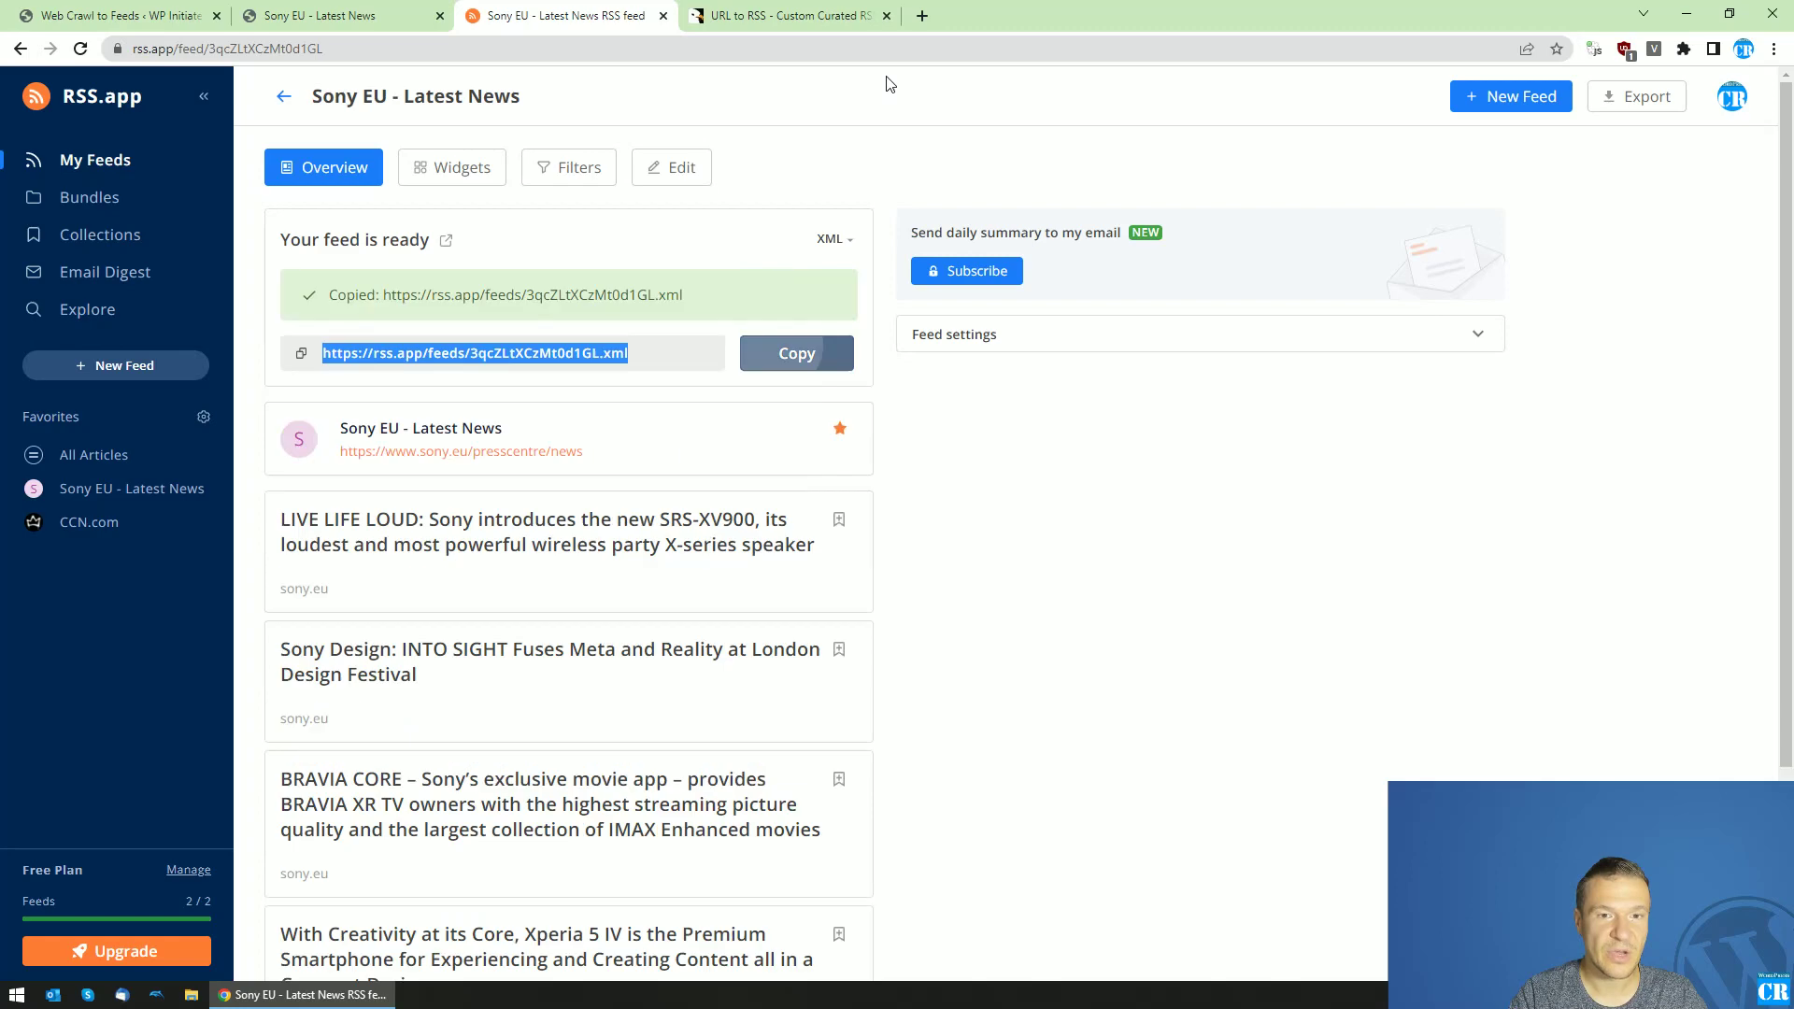
{"action": "left_click", "coordinate": [922, 16]}
{"action": "key", "text": "ctrl+v"}
{"action": "key", "text": "Return"}
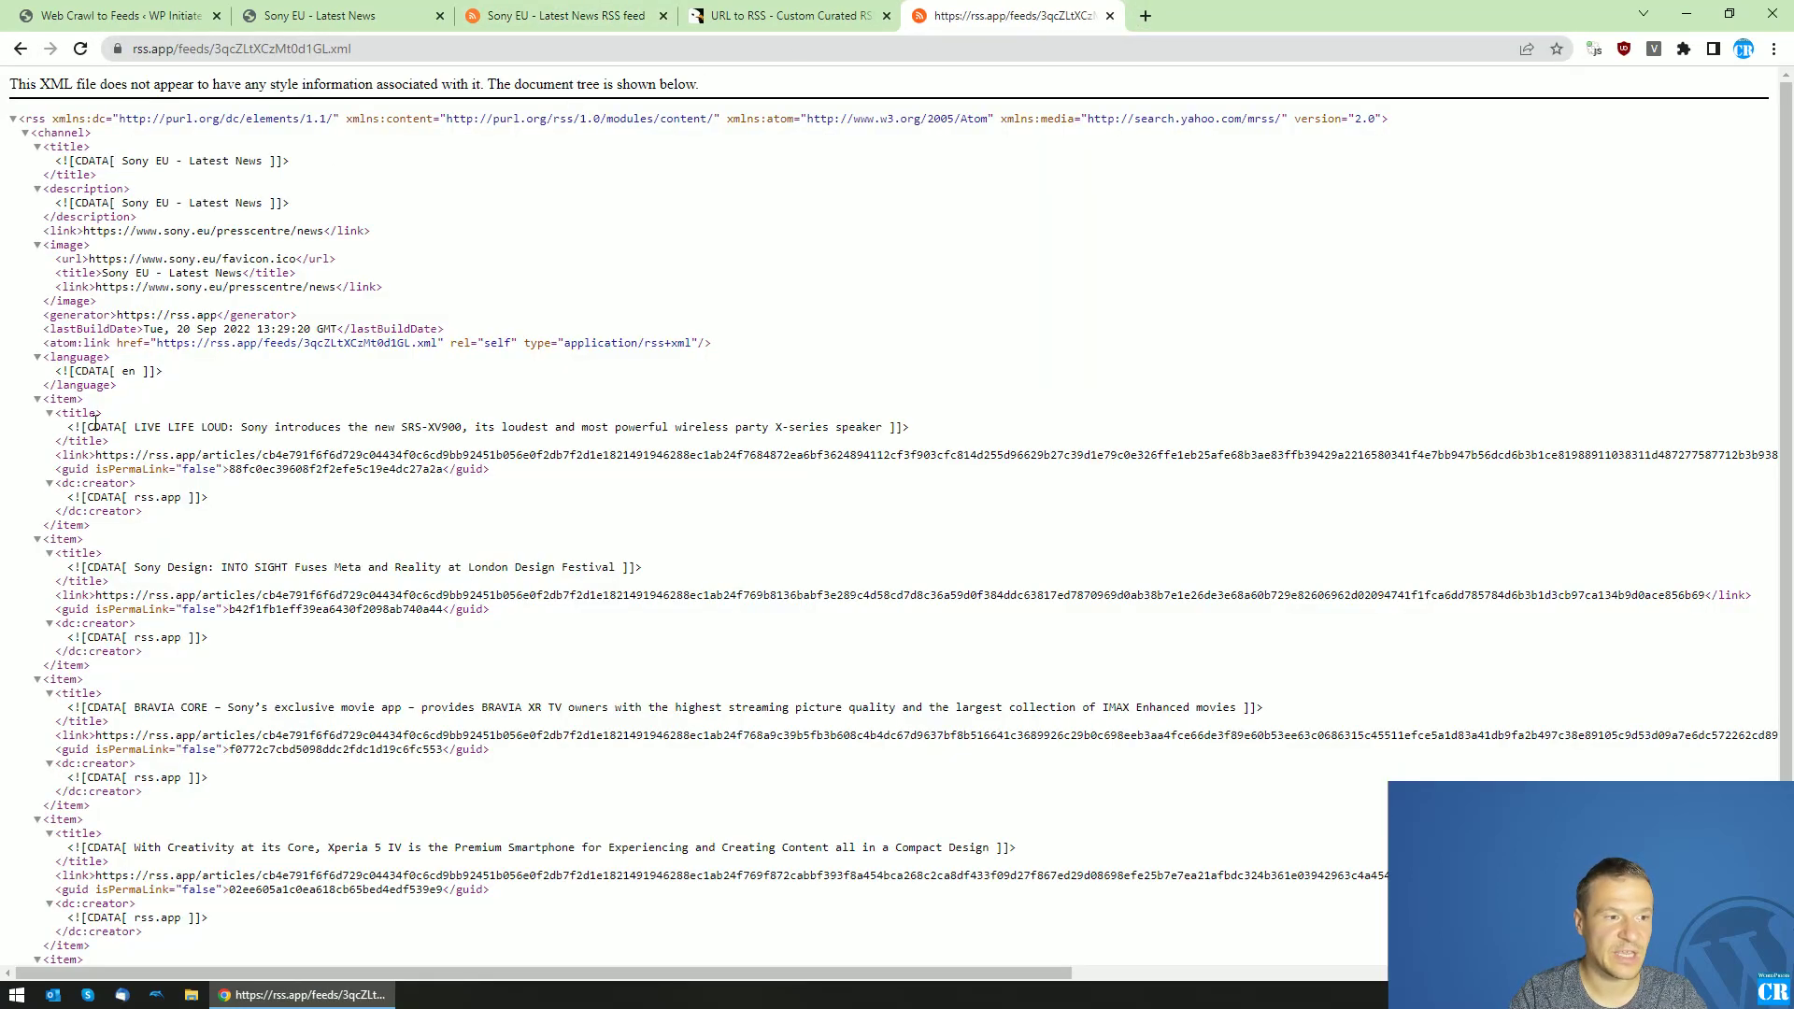
Inspect the RSS.app XML items, showing only titles, links and guids, then return to CodeCanyon
{"action": "scroll", "coordinate": [94, 423], "scroll_direction": "down", "scroll_amount": 1}
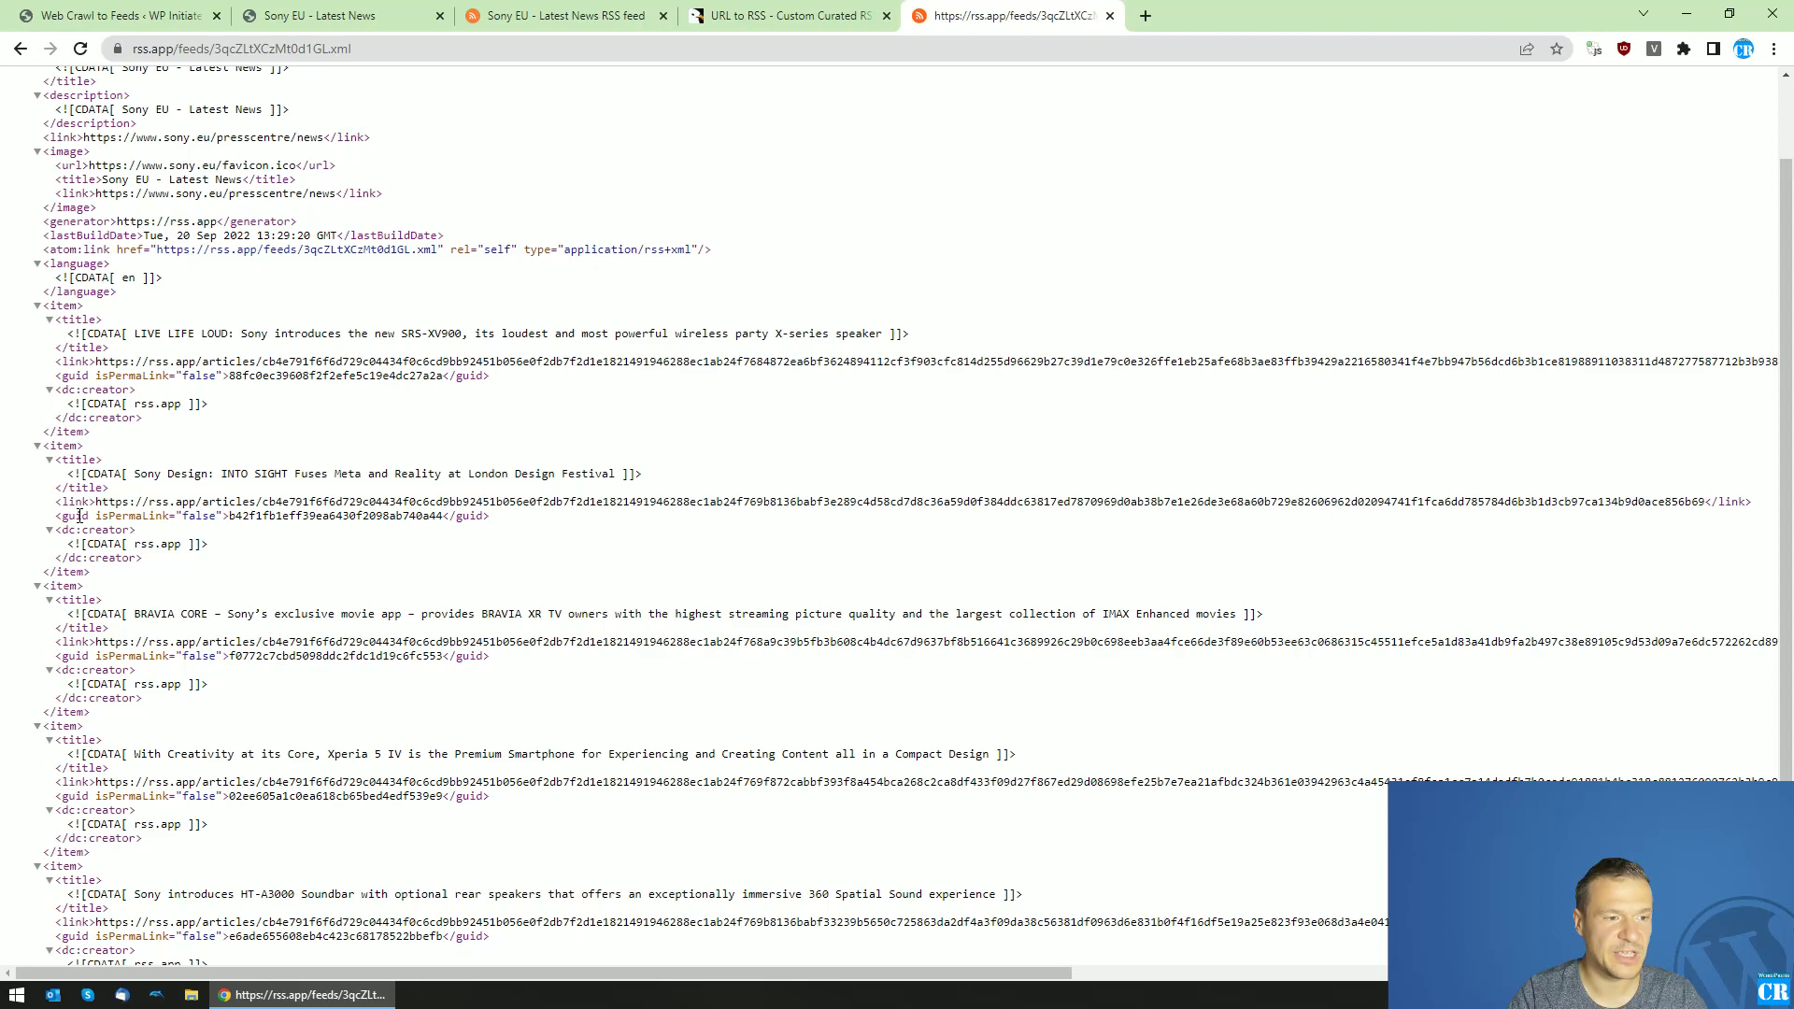
{"action": "double_click", "coordinate": [80, 516]}
{"action": "double_click", "coordinate": [280, 515]}
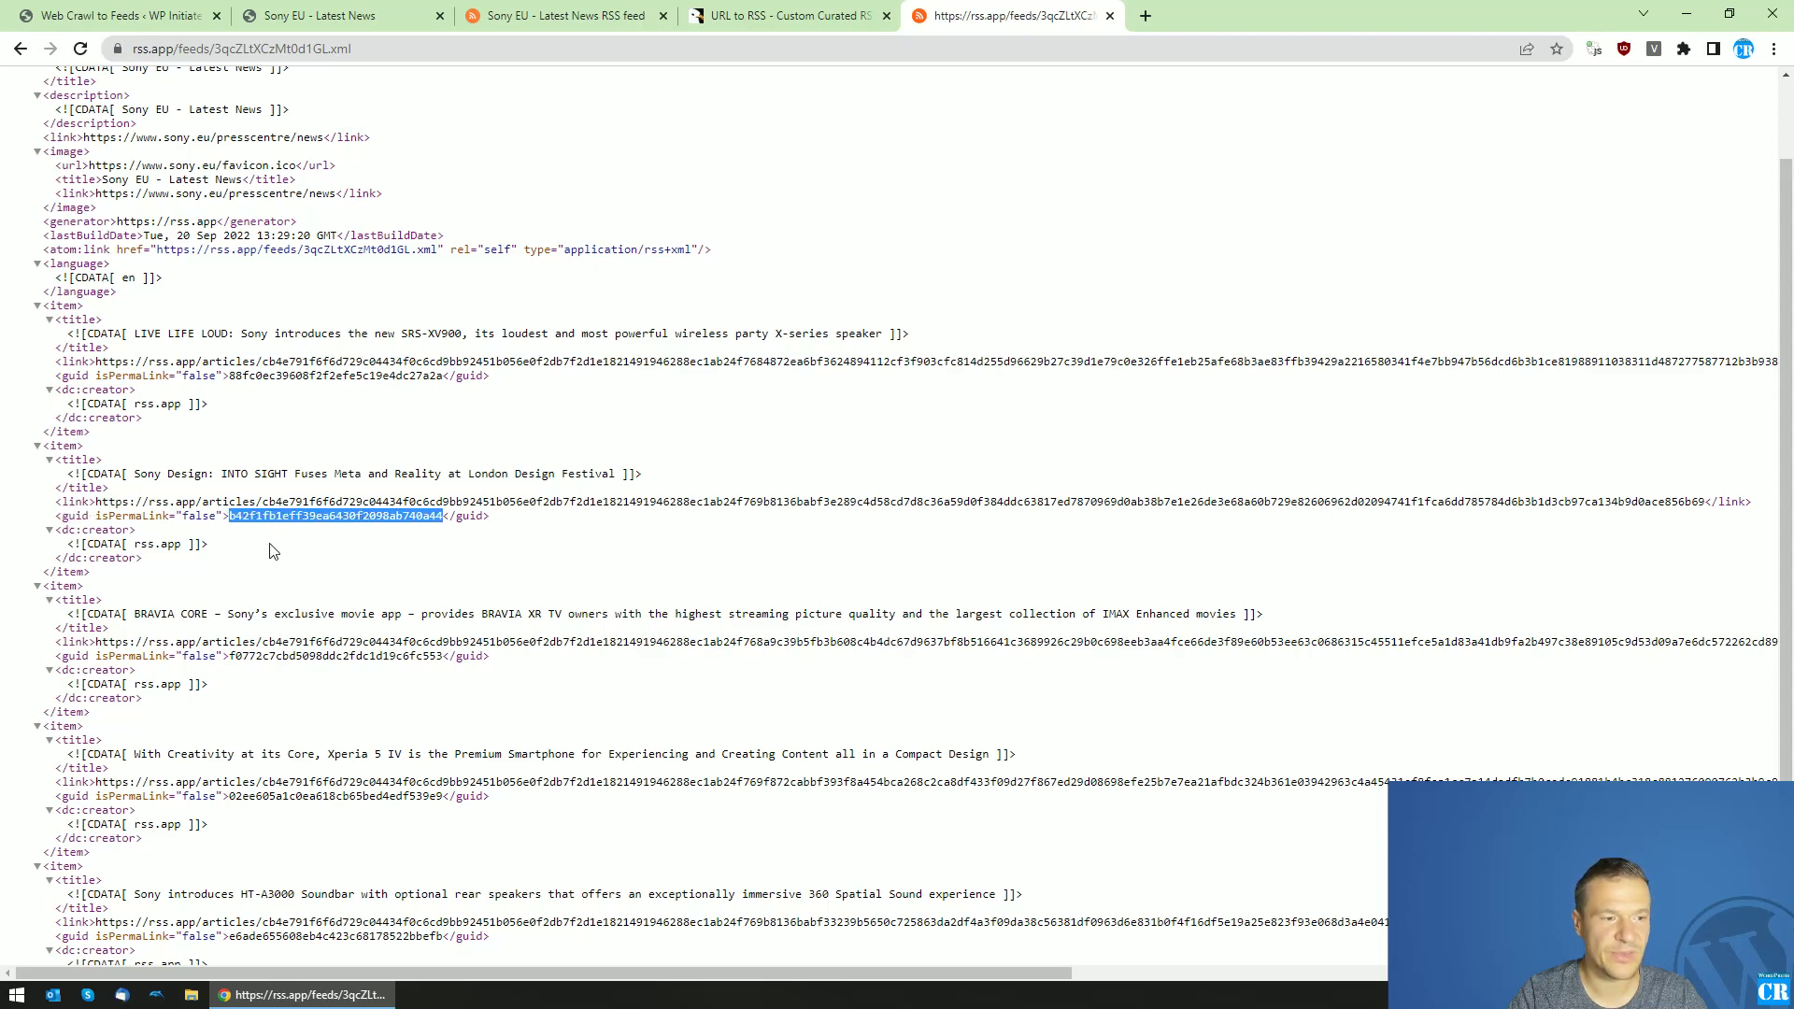
{"action": "left_click", "coordinate": [737, 10]}
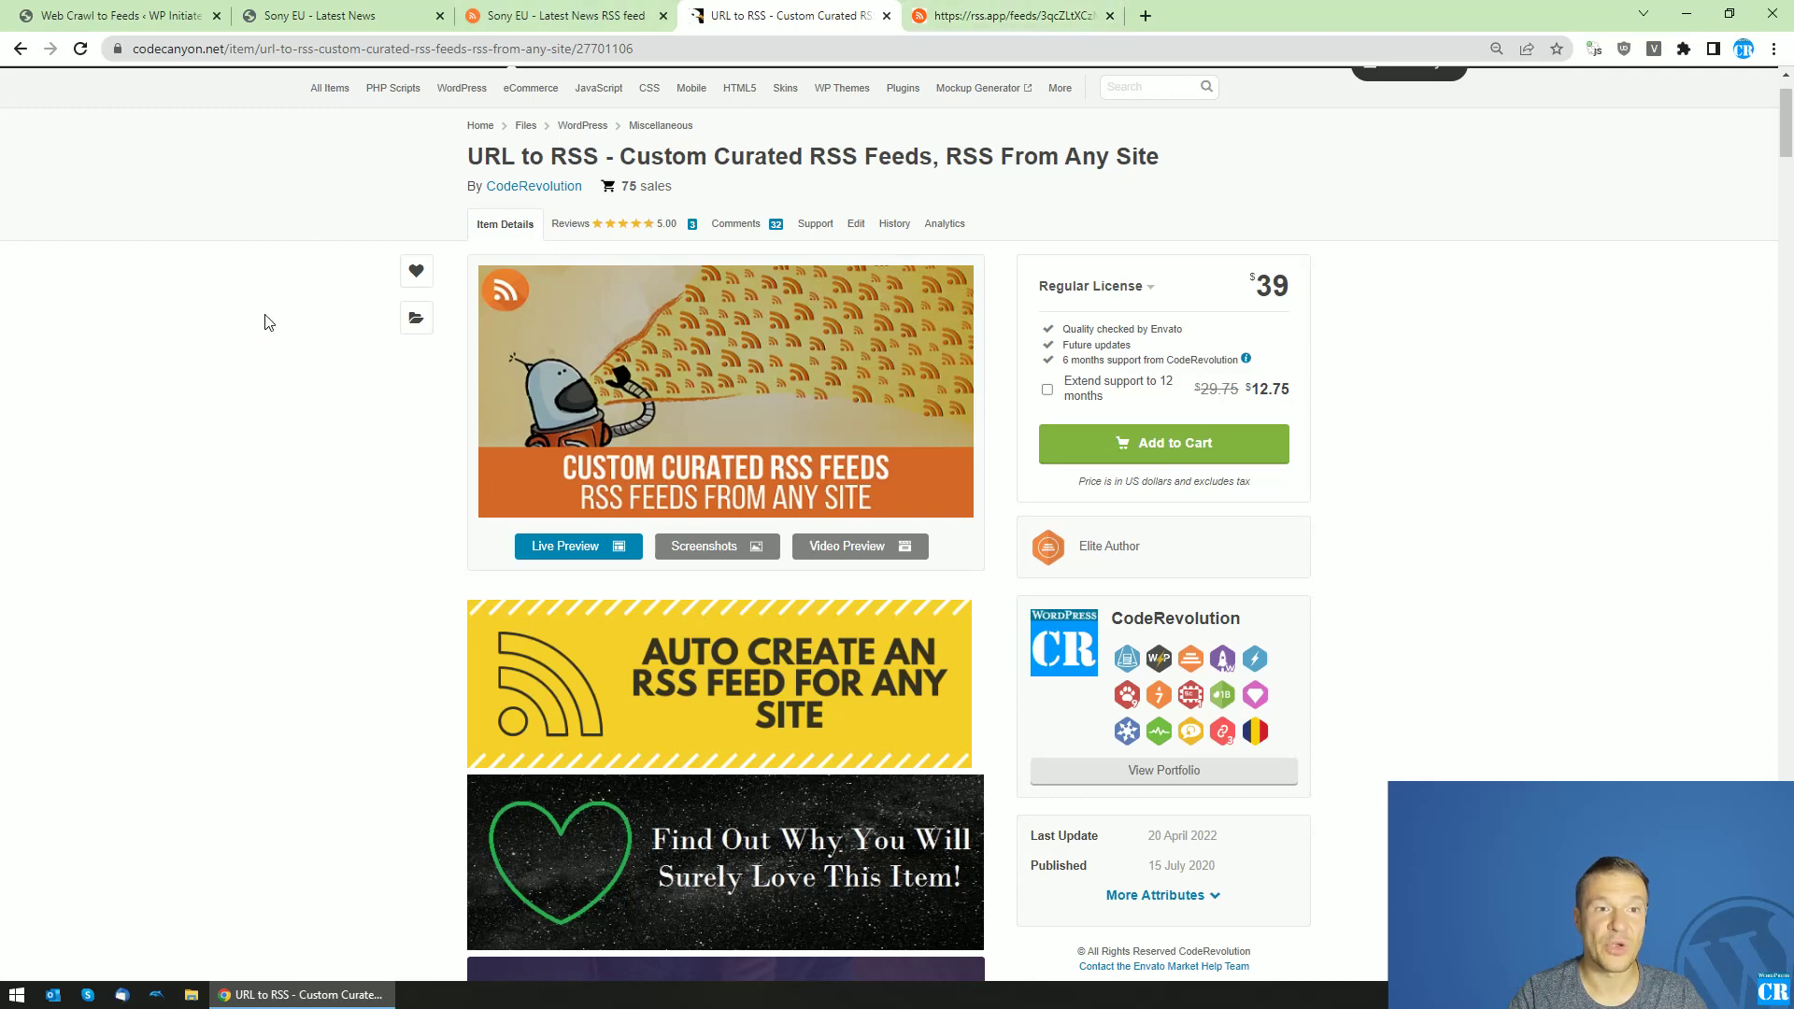
Paste the Sony press-centre news address into the new rule's Scraper Start URL
{"action": "left_click", "coordinate": [350, 13]}
{"action": "left_click", "coordinate": [177, 17]}
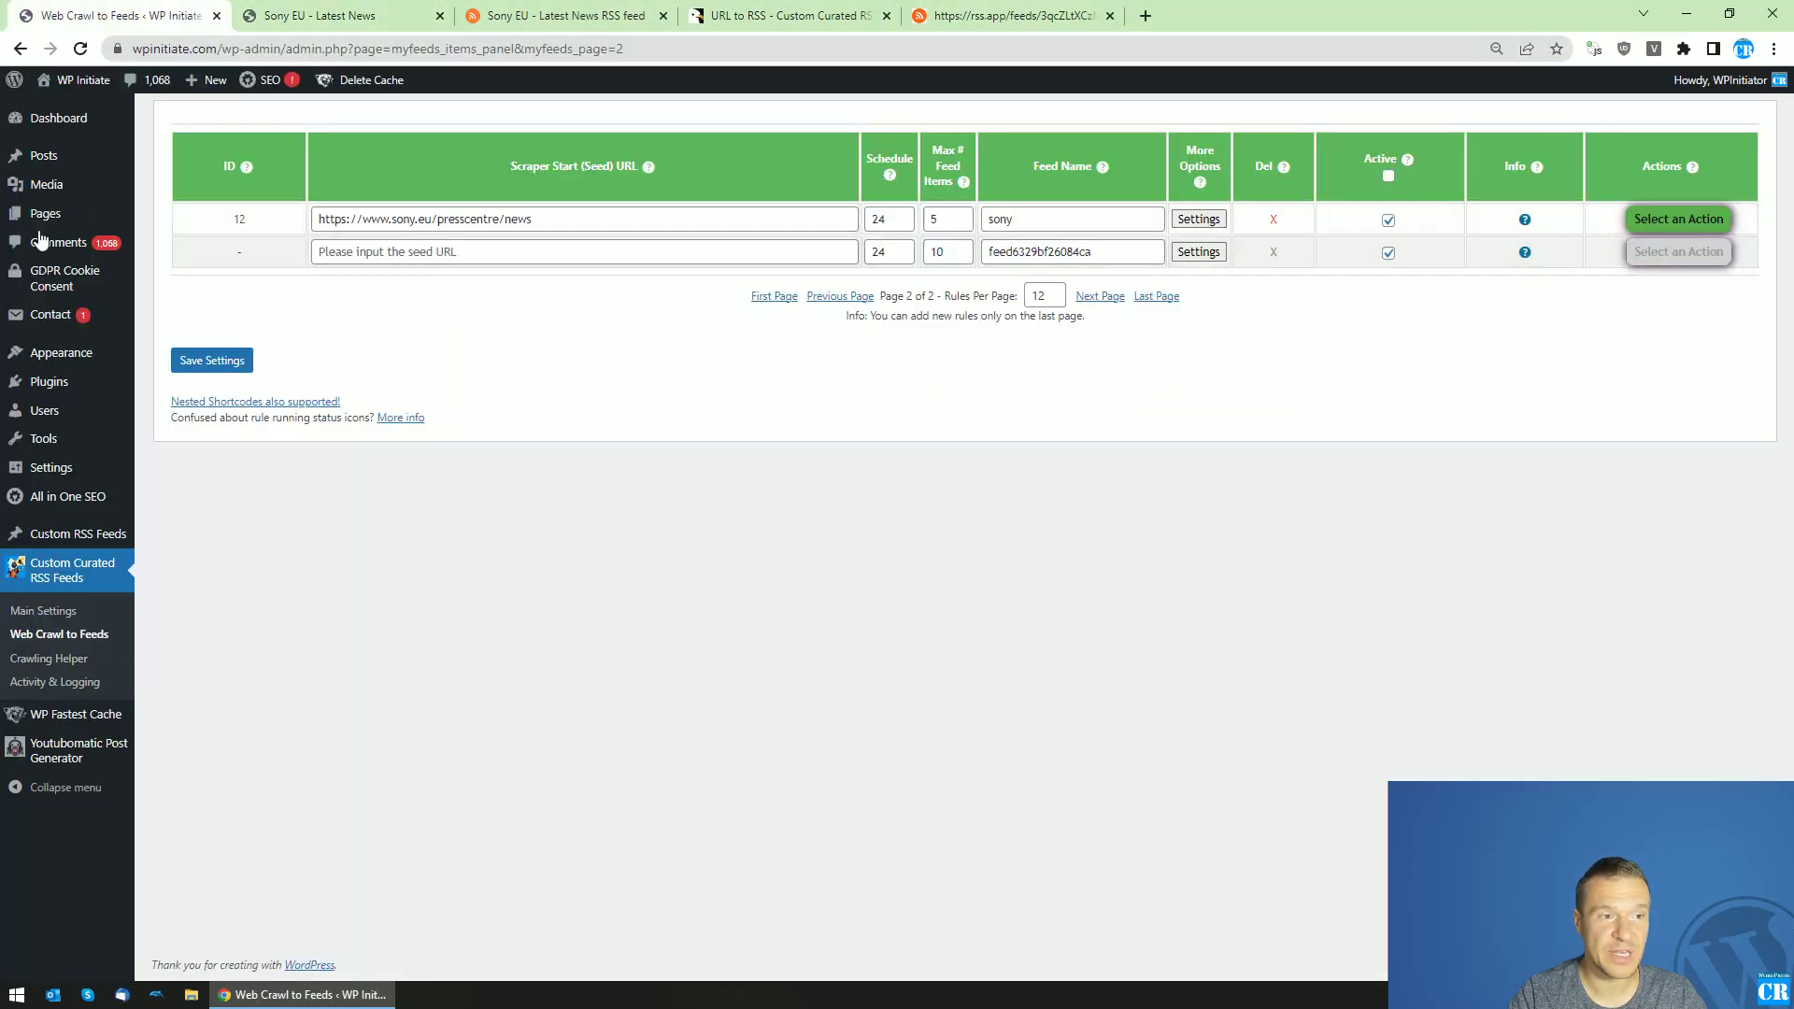
{"action": "left_click", "coordinate": [336, 13]}
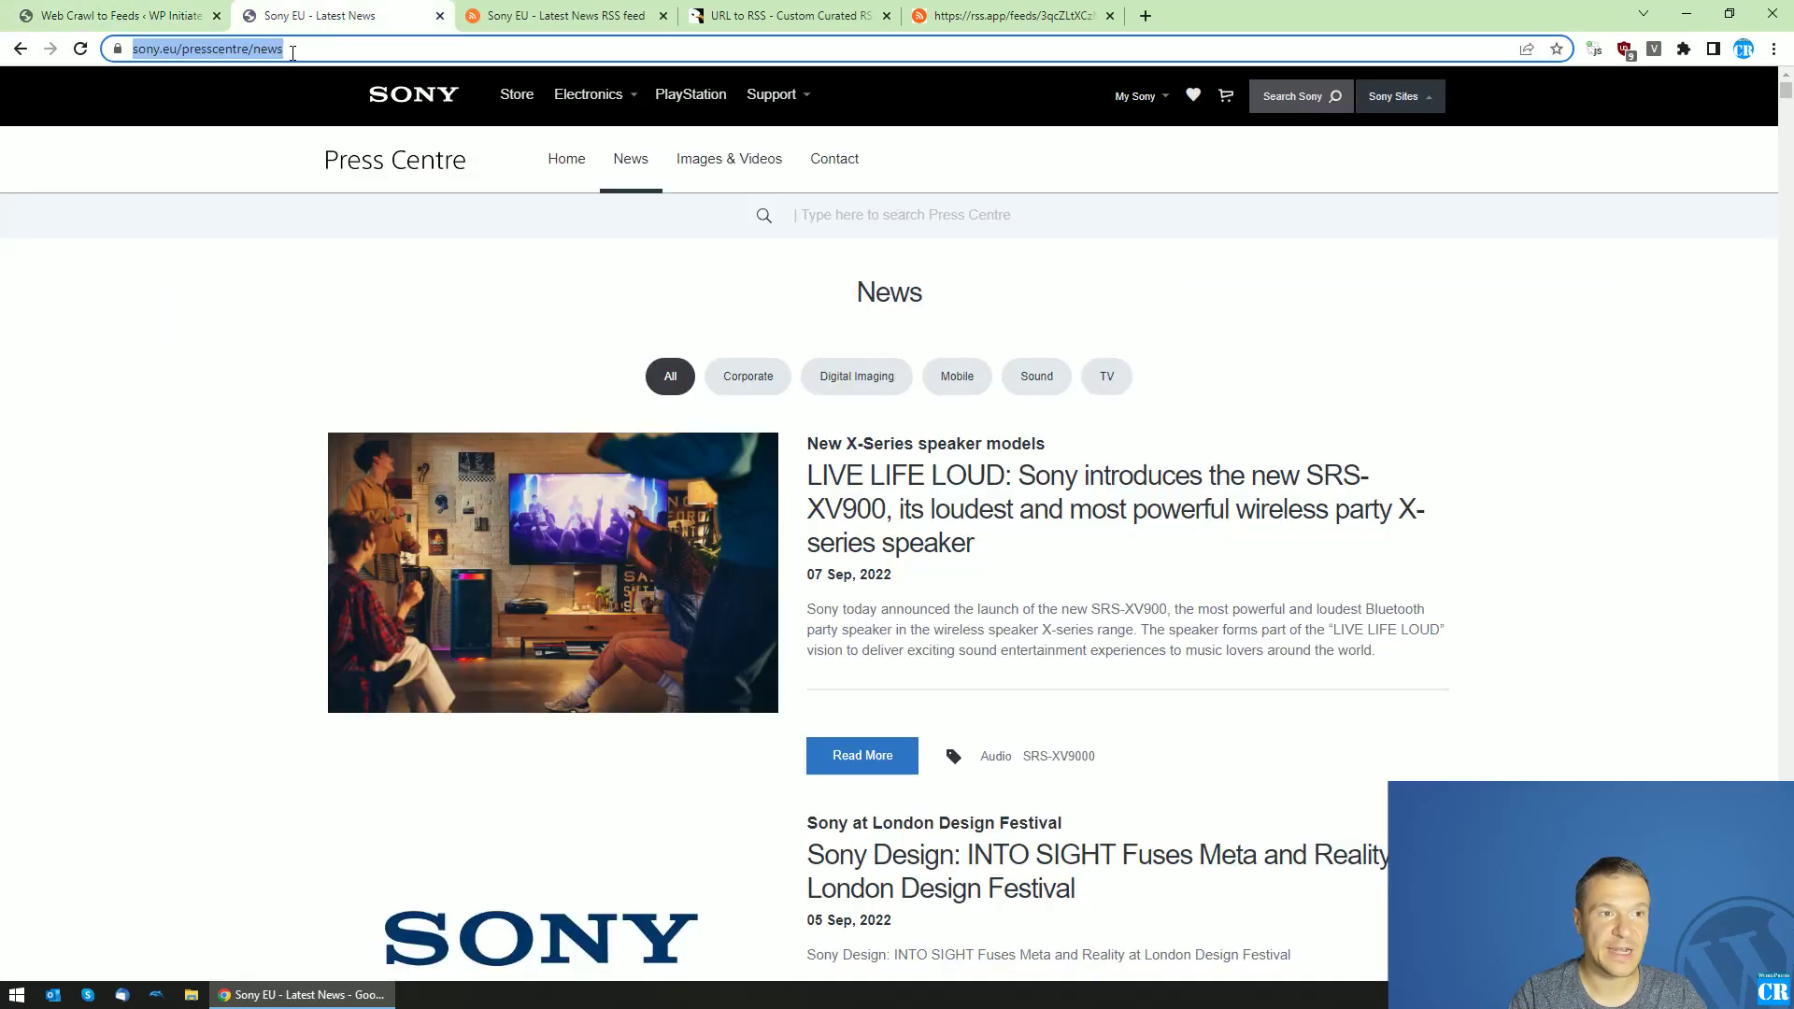
{"action": "left_click", "coordinate": [206, 48]}
{"action": "key", "text": "ctrl+c"}
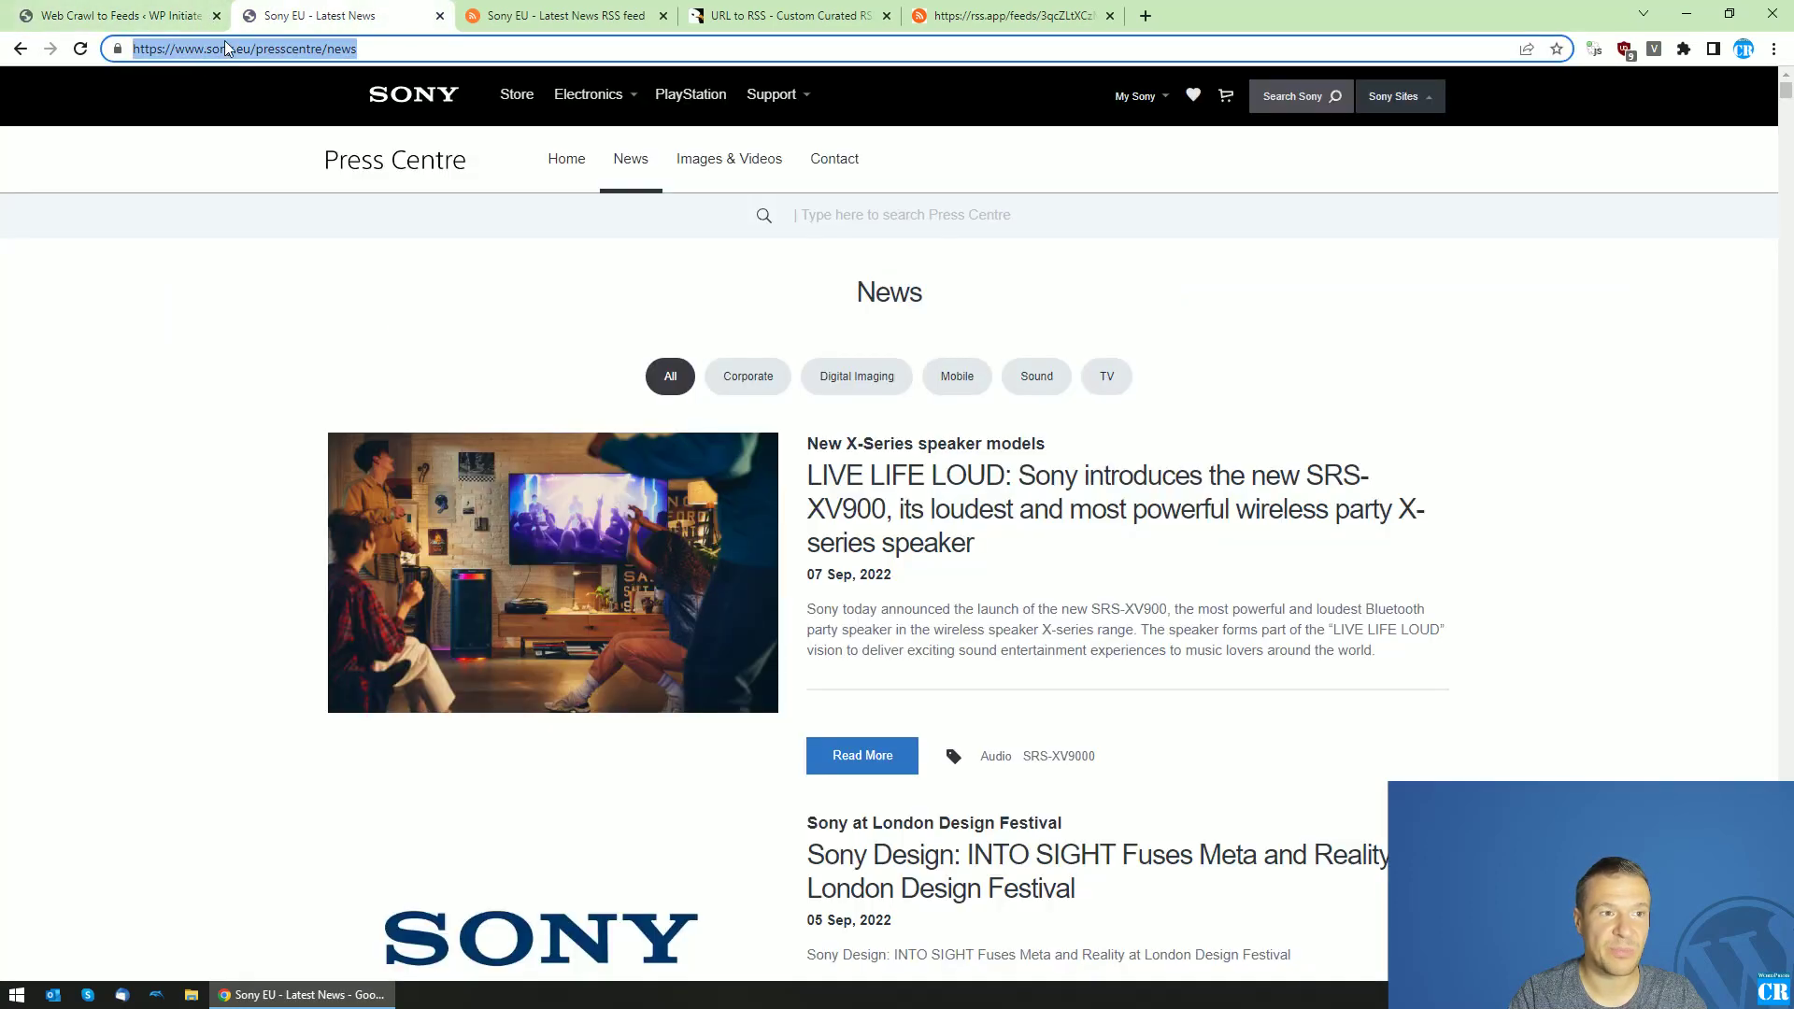
{"action": "left_click", "coordinate": [642, 10]}
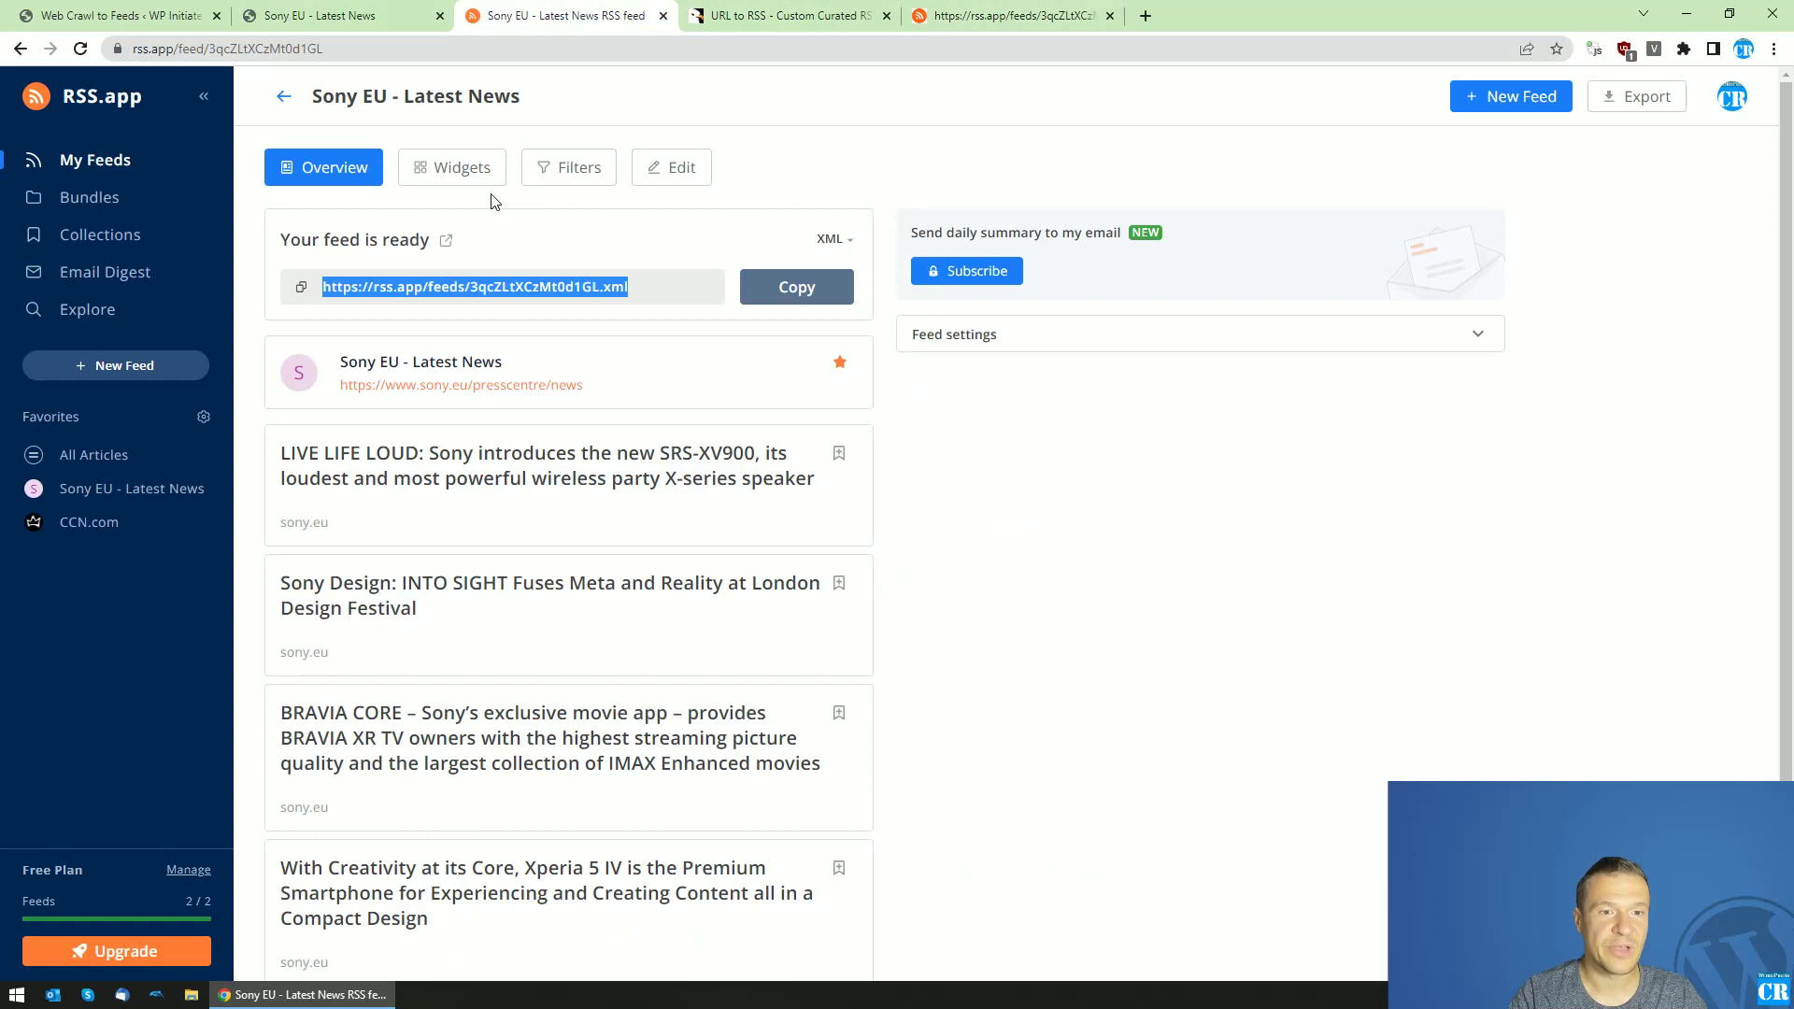
{"action": "left_click", "coordinate": [122, 15]}
{"action": "left_click", "coordinate": [368, 252]}
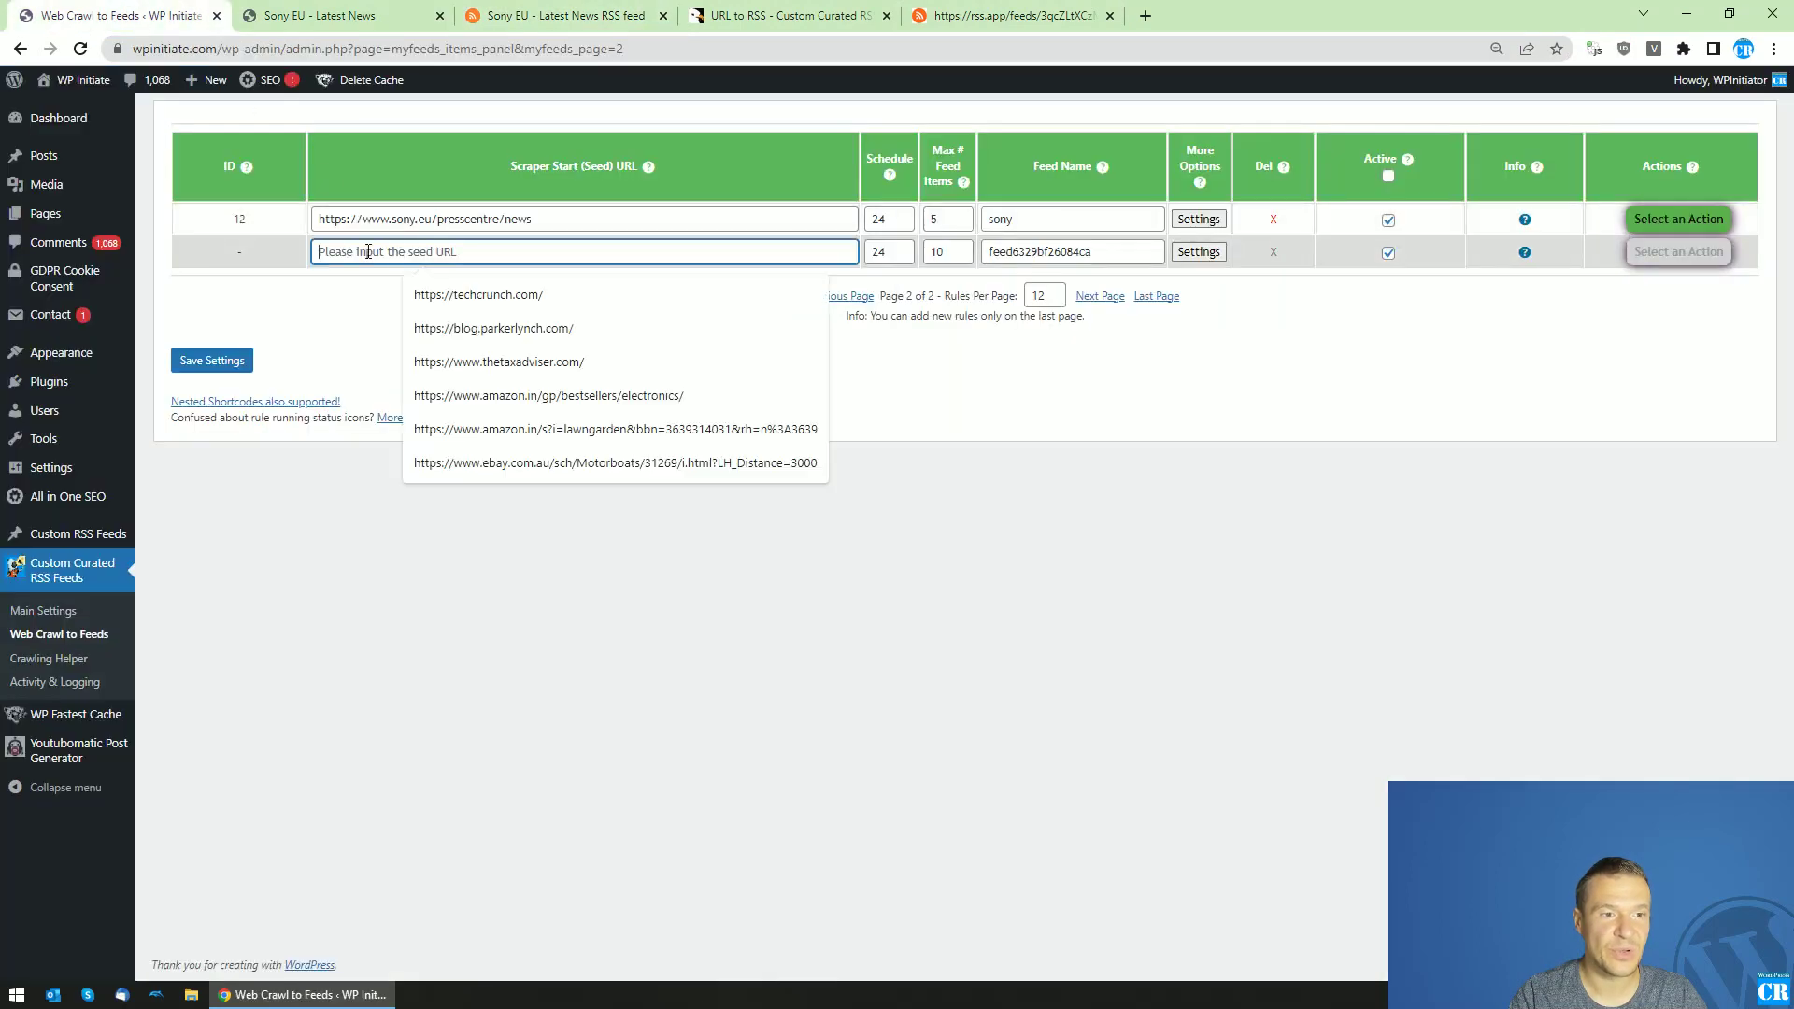
{"action": "key", "text": "ctrl+v"}
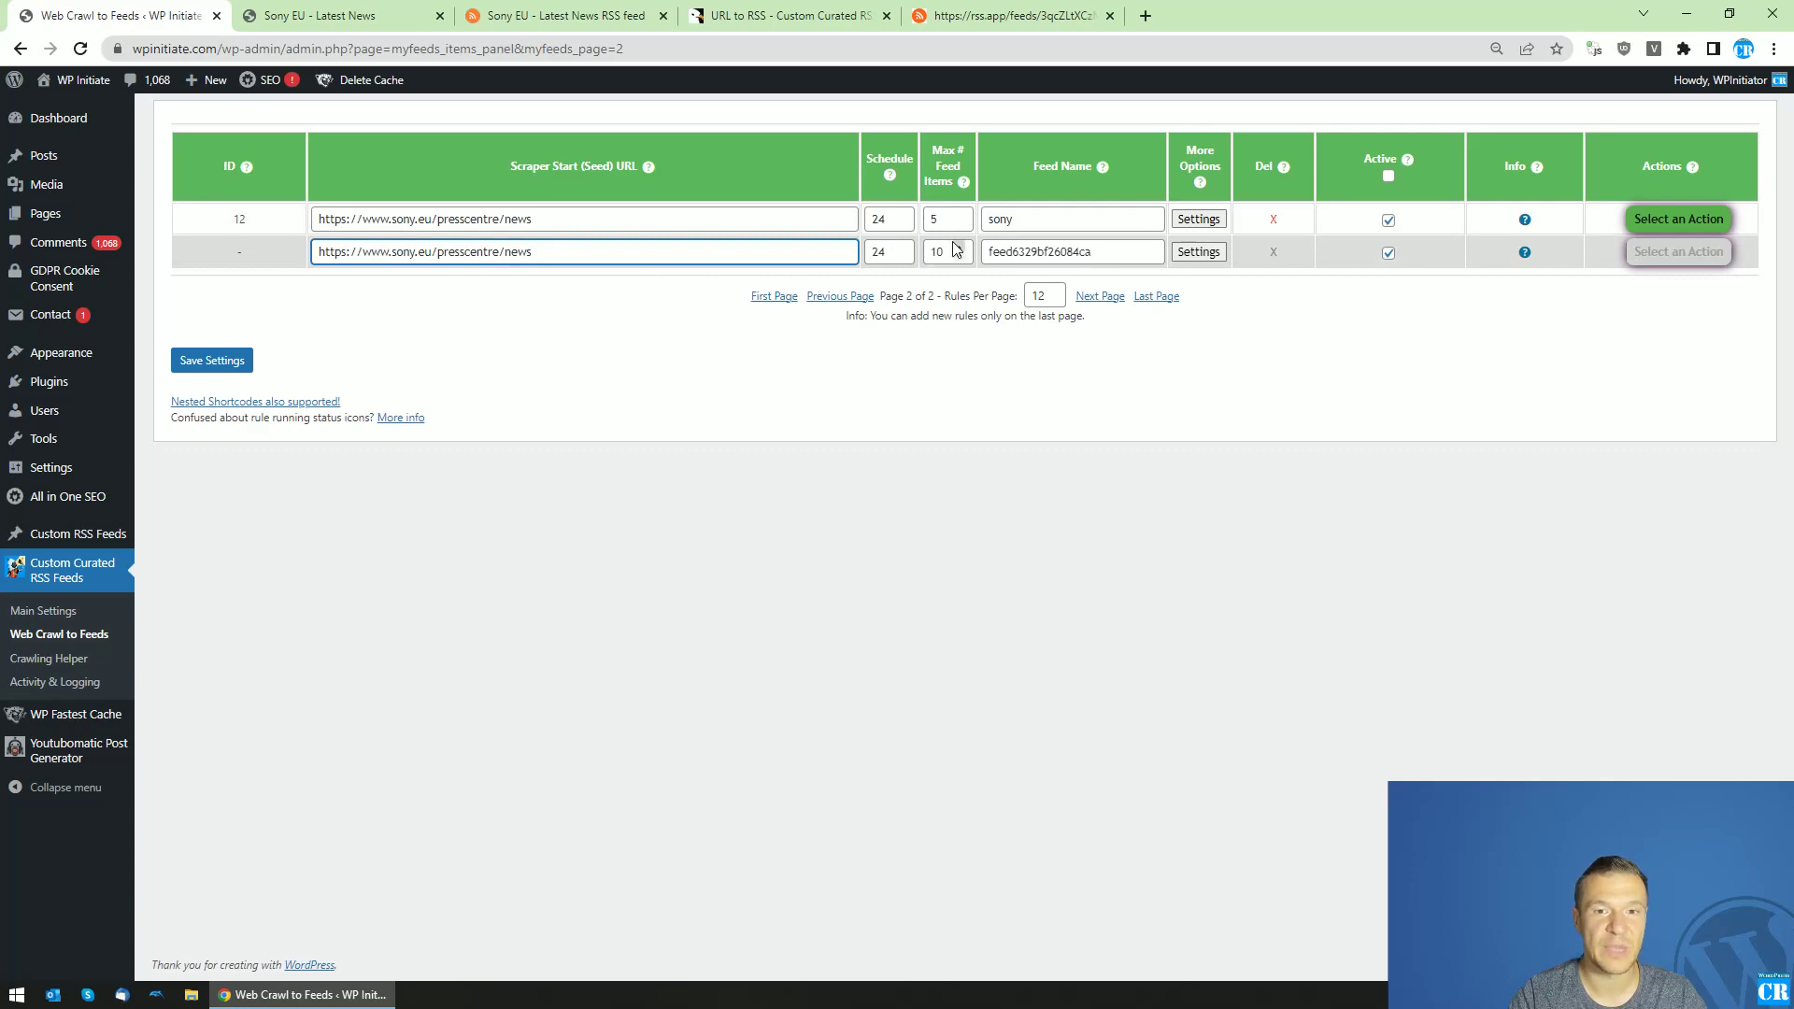
Limit the new rule's Max # Feed Items to 7 after reviewing the RSS.app and Sony news lists
{"action": "left_click_drag", "start_coordinate": [945, 252], "coordinate": [918, 259]}
{"action": "type", "text": "5"}
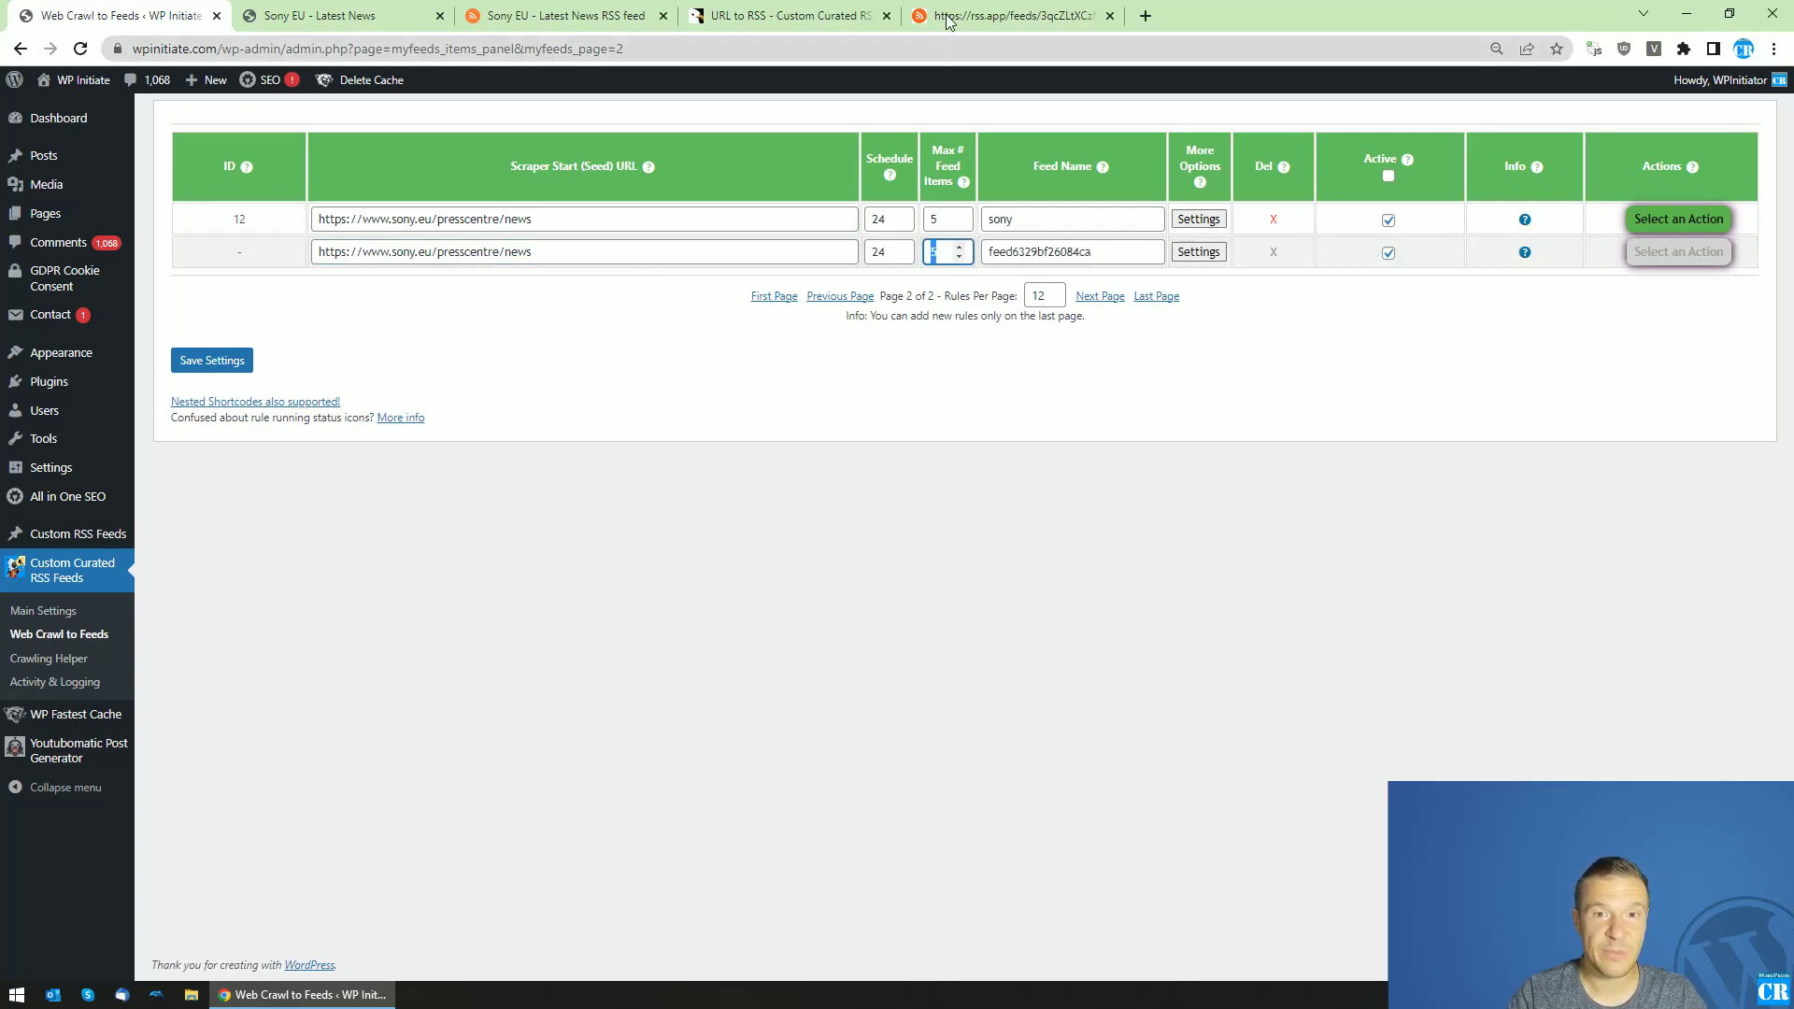
{"action": "key", "text": "ctrl+shift+Tab"}
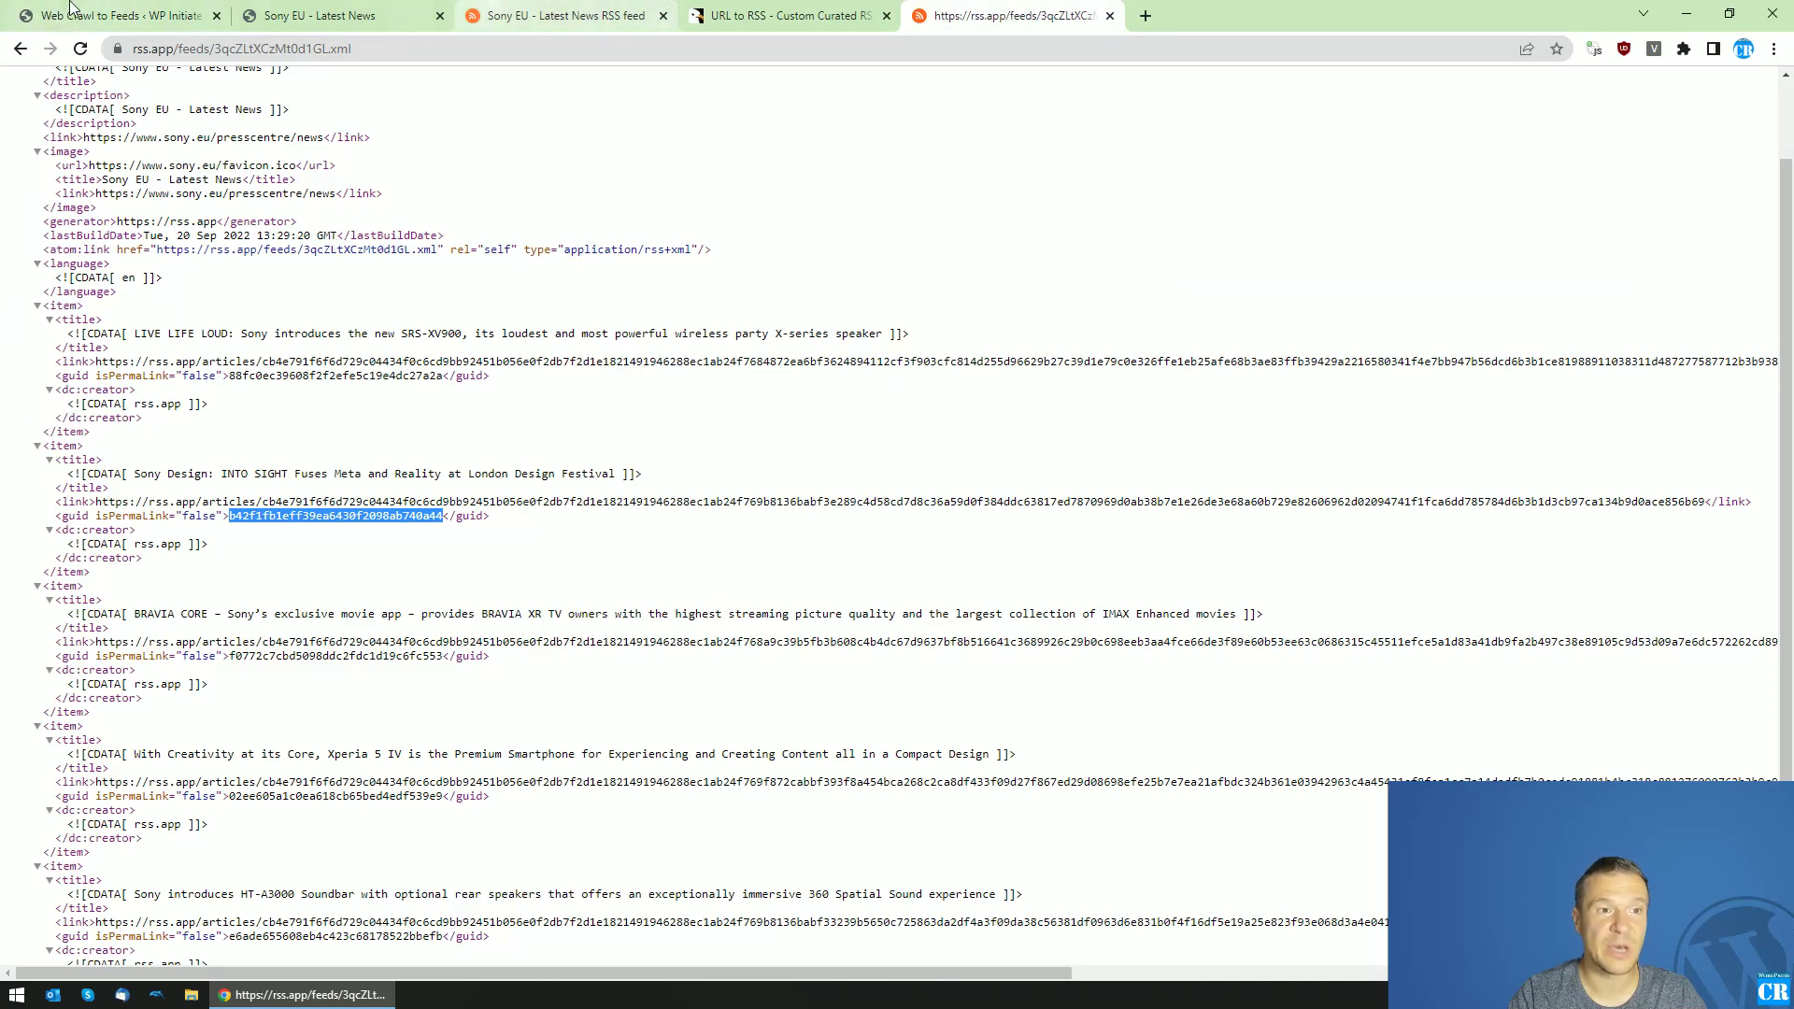
{"action": "key", "text": "ctrl+Tab"}
{"action": "left_click", "coordinate": [528, 9]}
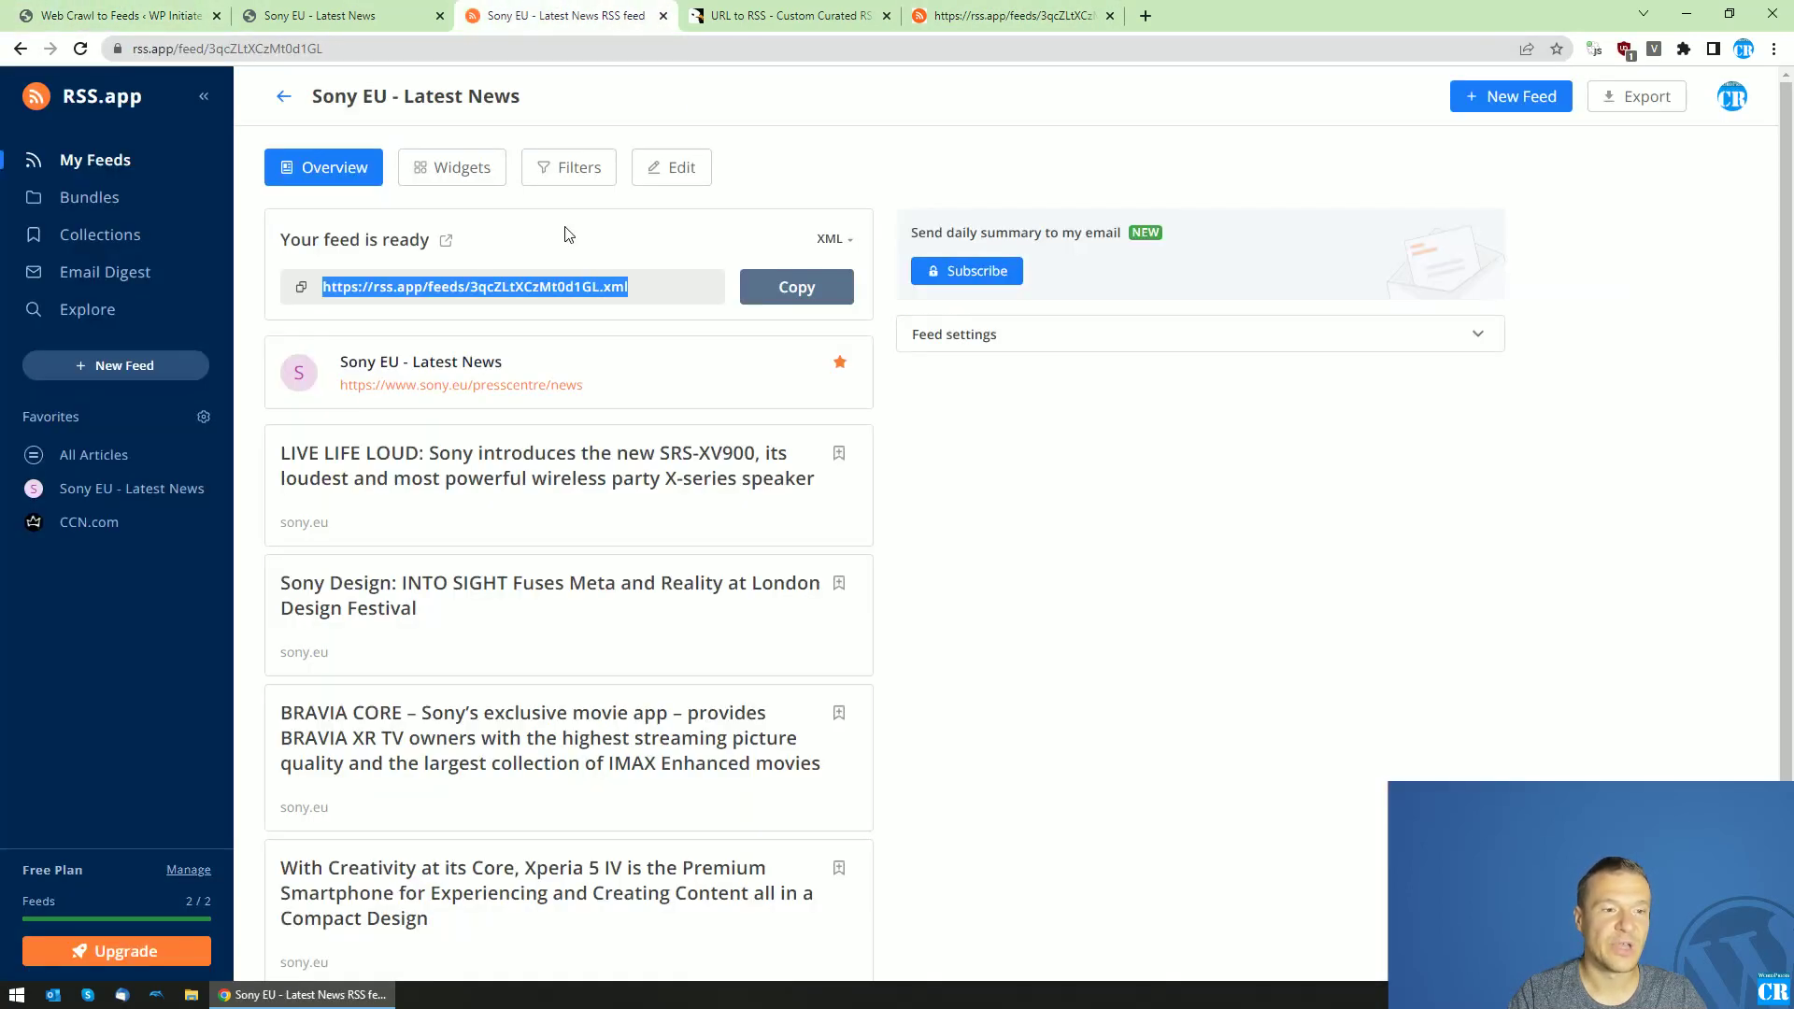
{"action": "scroll", "coordinate": [548, 313], "scroll_direction": "down", "scroll_amount": 3}
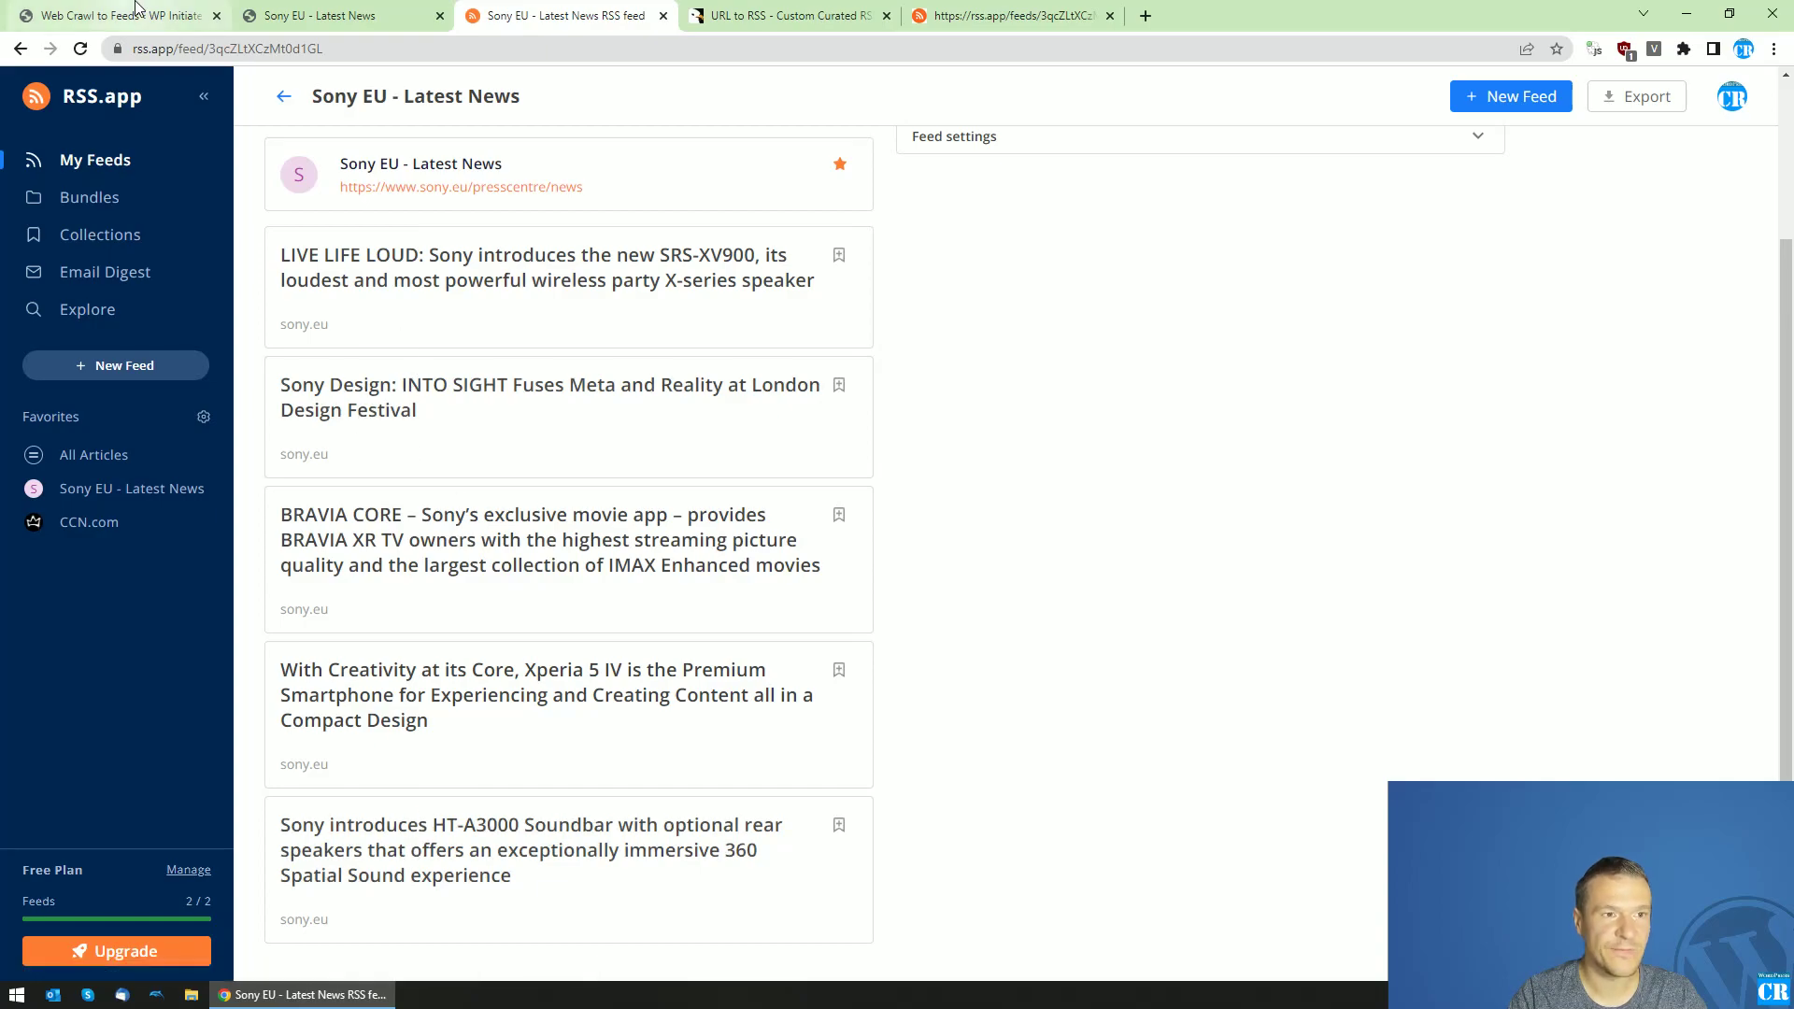
{"action": "left_click", "coordinate": [317, 13]}
{"action": "scroll", "coordinate": [784, 458], "scroll_direction": "down", "scroll_amount": 10}
{"action": "scroll", "coordinate": [783, 458], "scroll_direction": "down", "scroll_amount": 20}
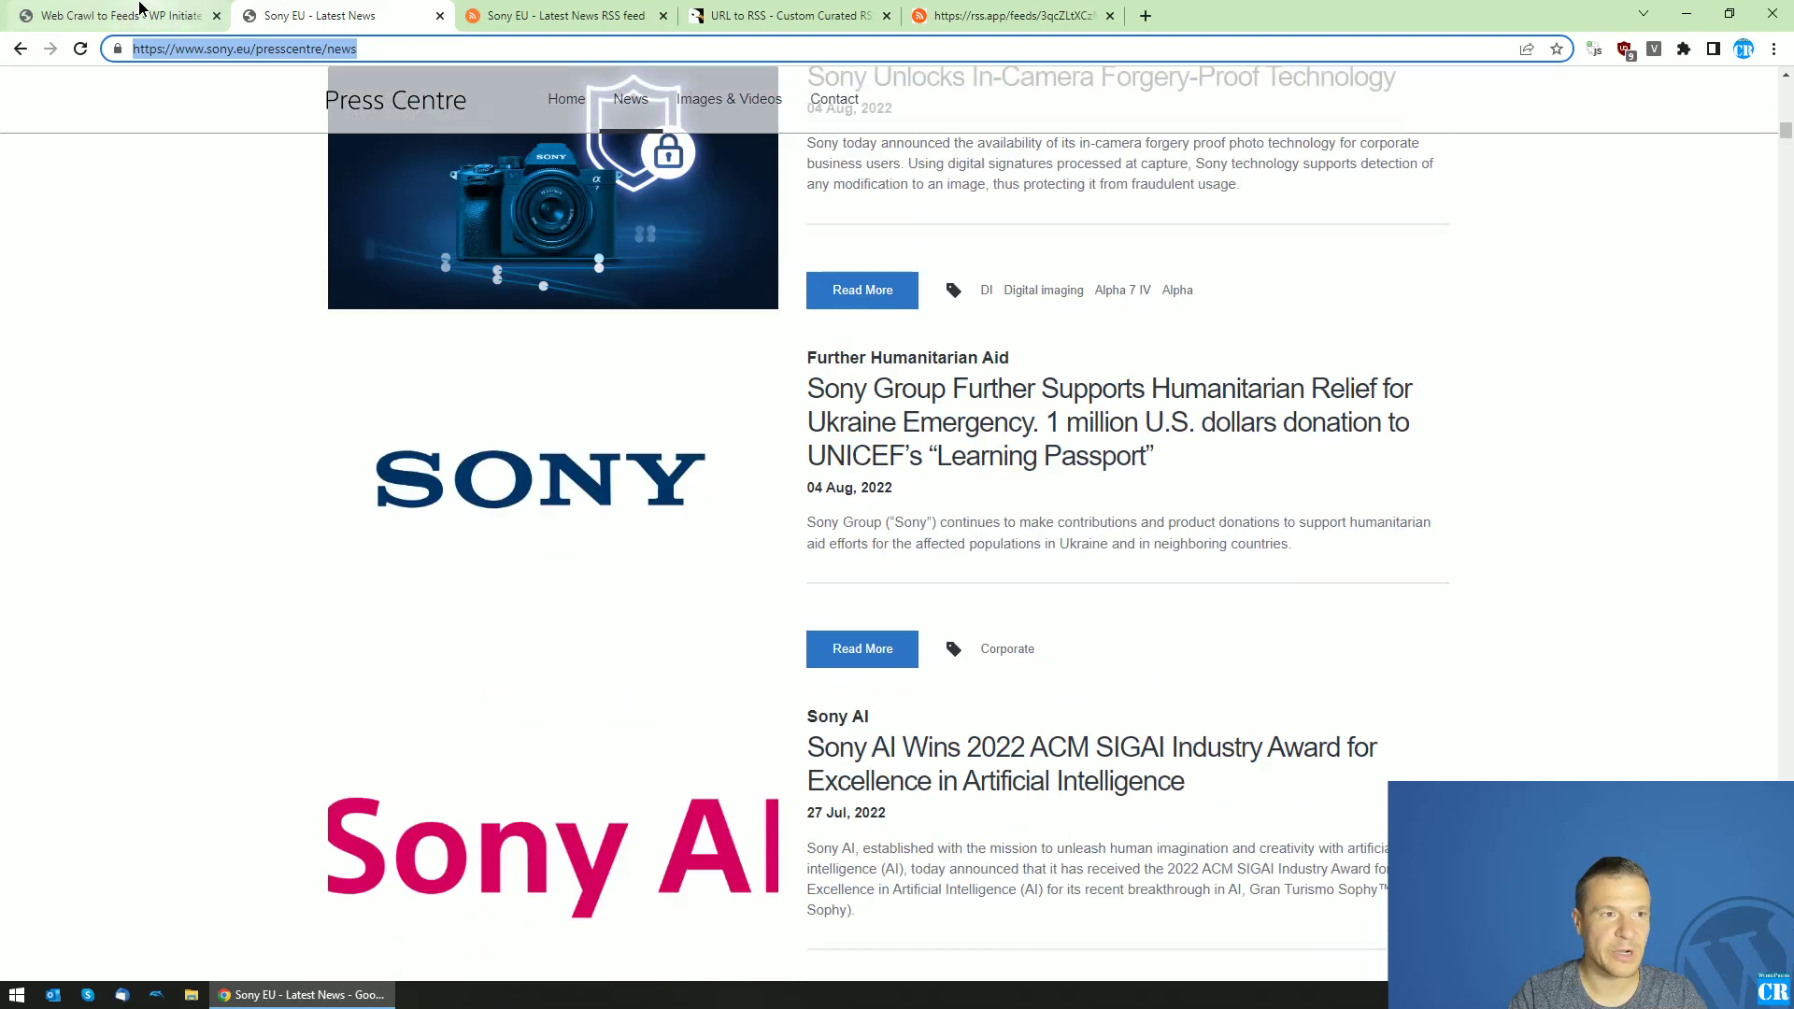
{"action": "left_click", "coordinate": [122, 15]}
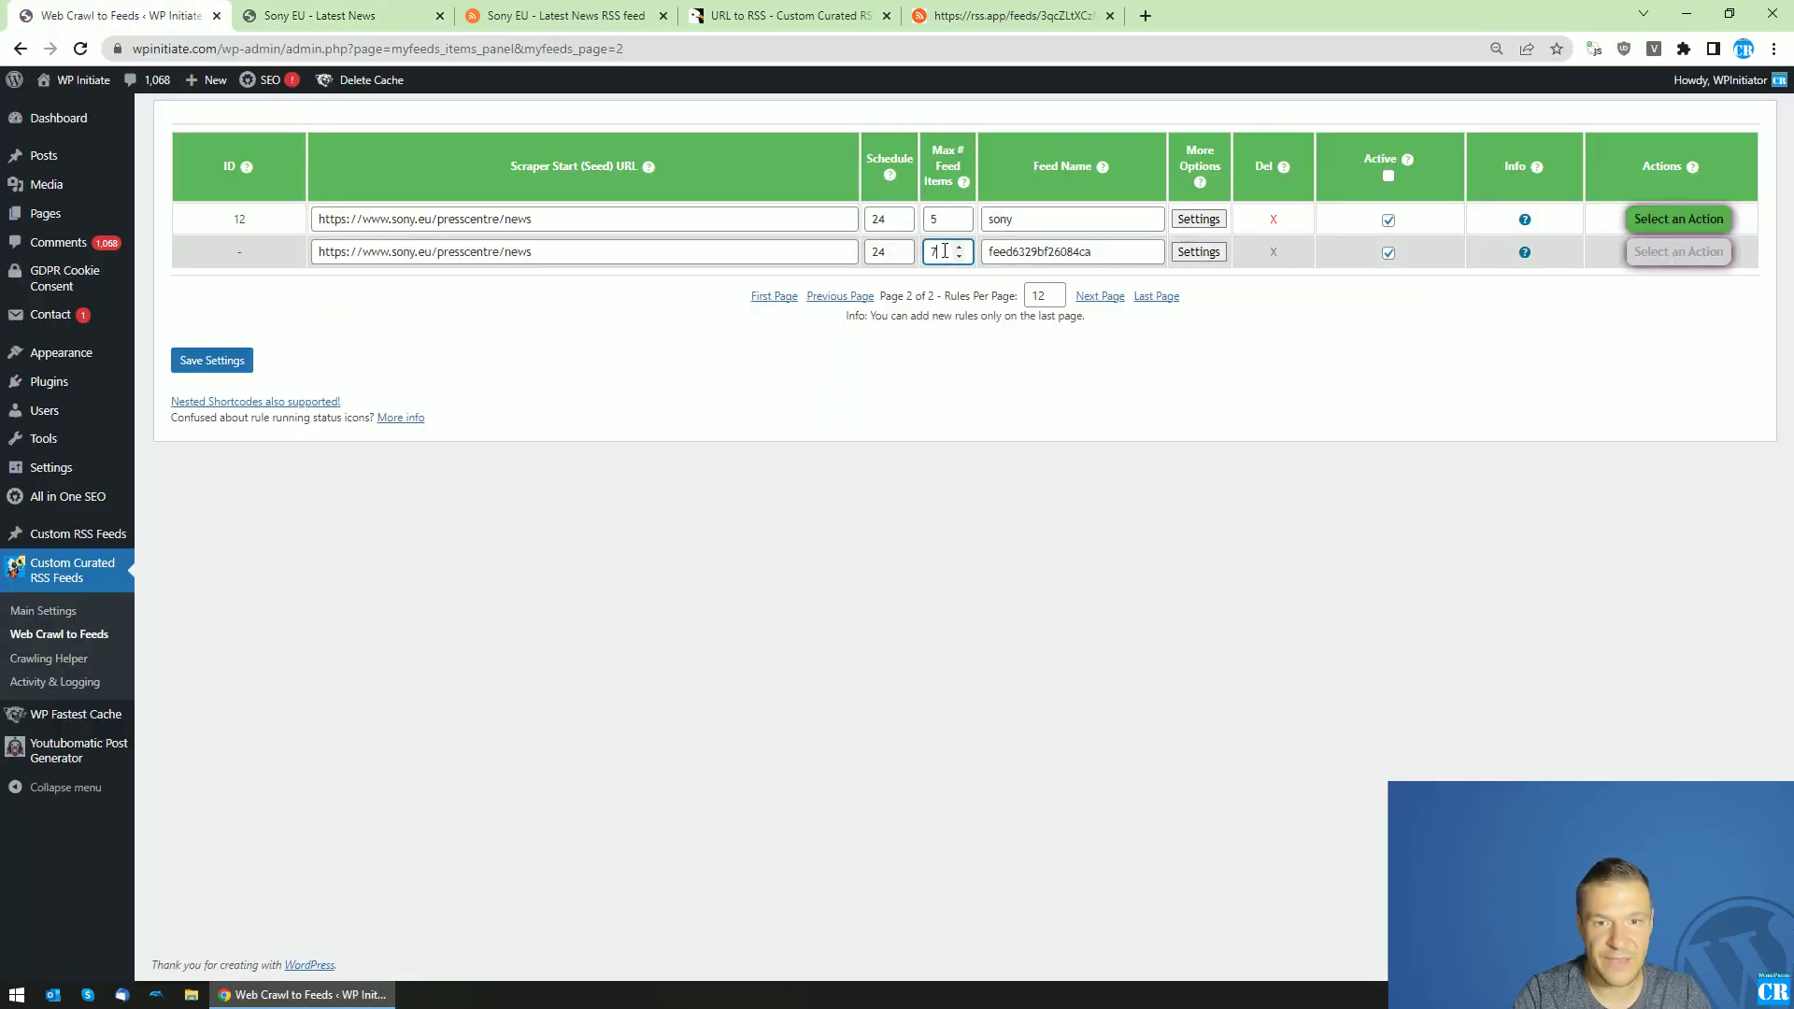
{"action": "double_click", "coordinate": [1067, 251]}
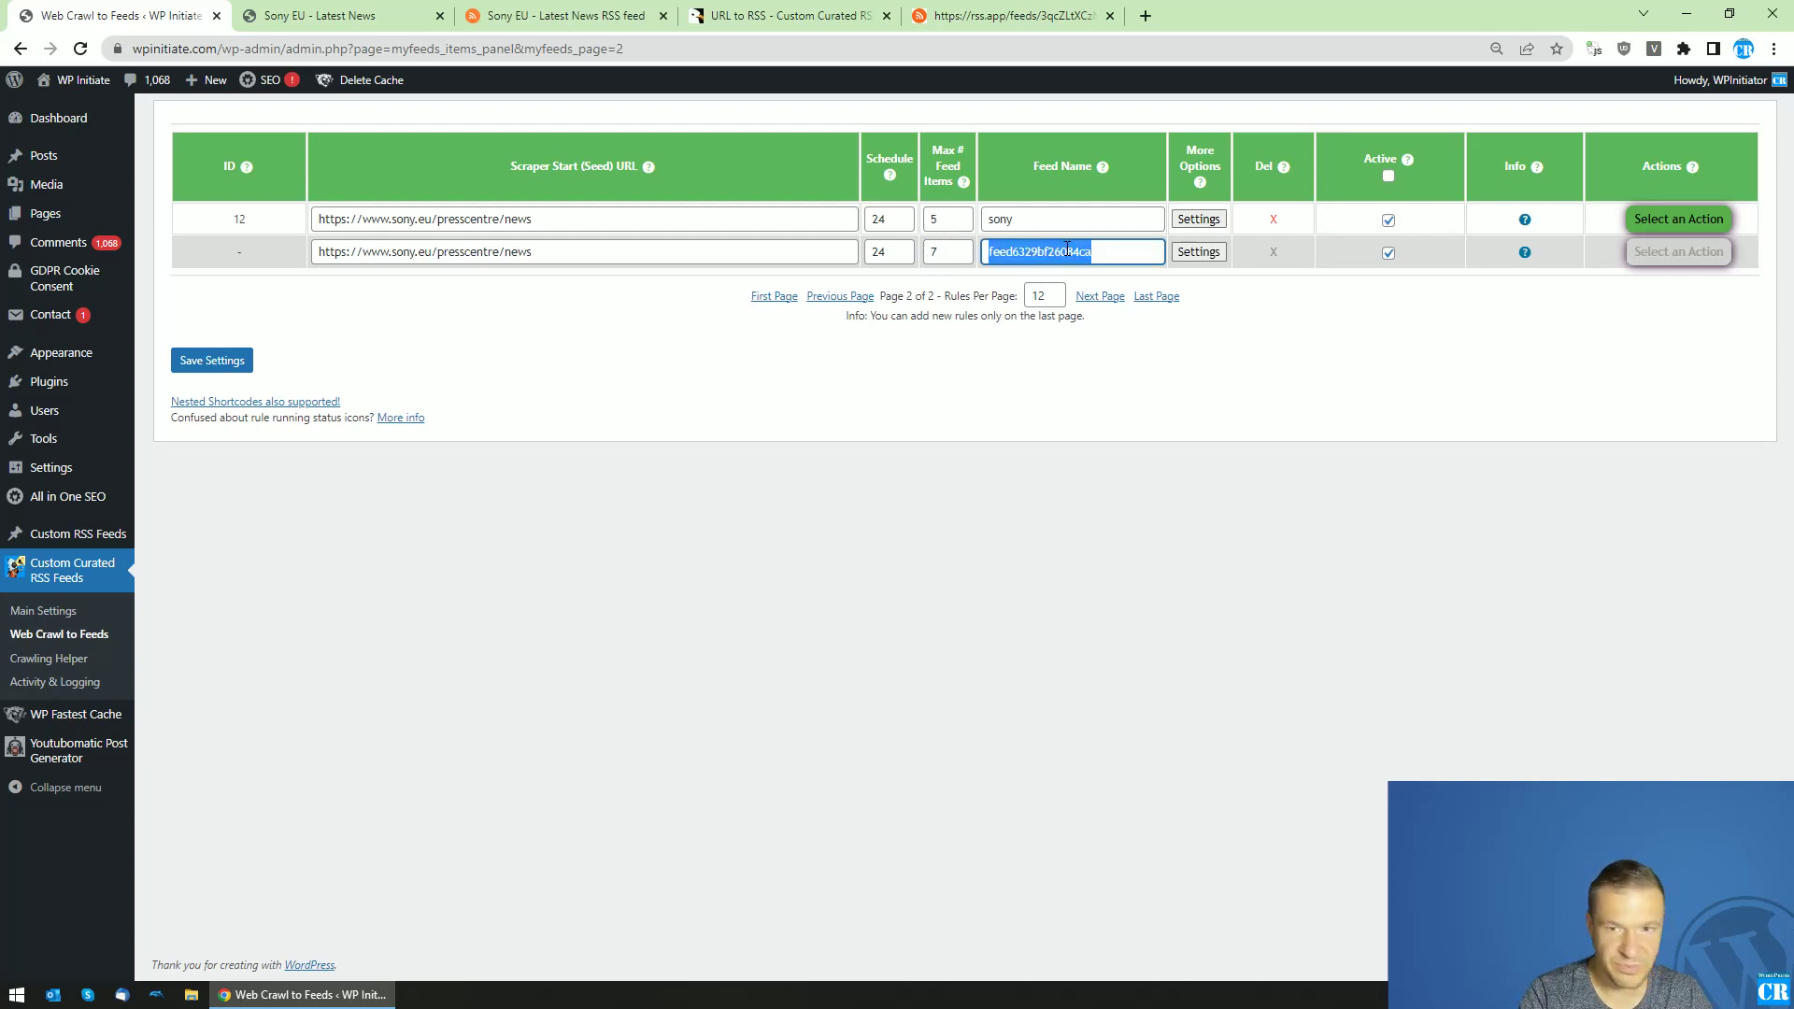
Rename the feed to examplesony and tick Do Not Scrape Start URL in its settings
{"action": "type", "text": "exampleso"}
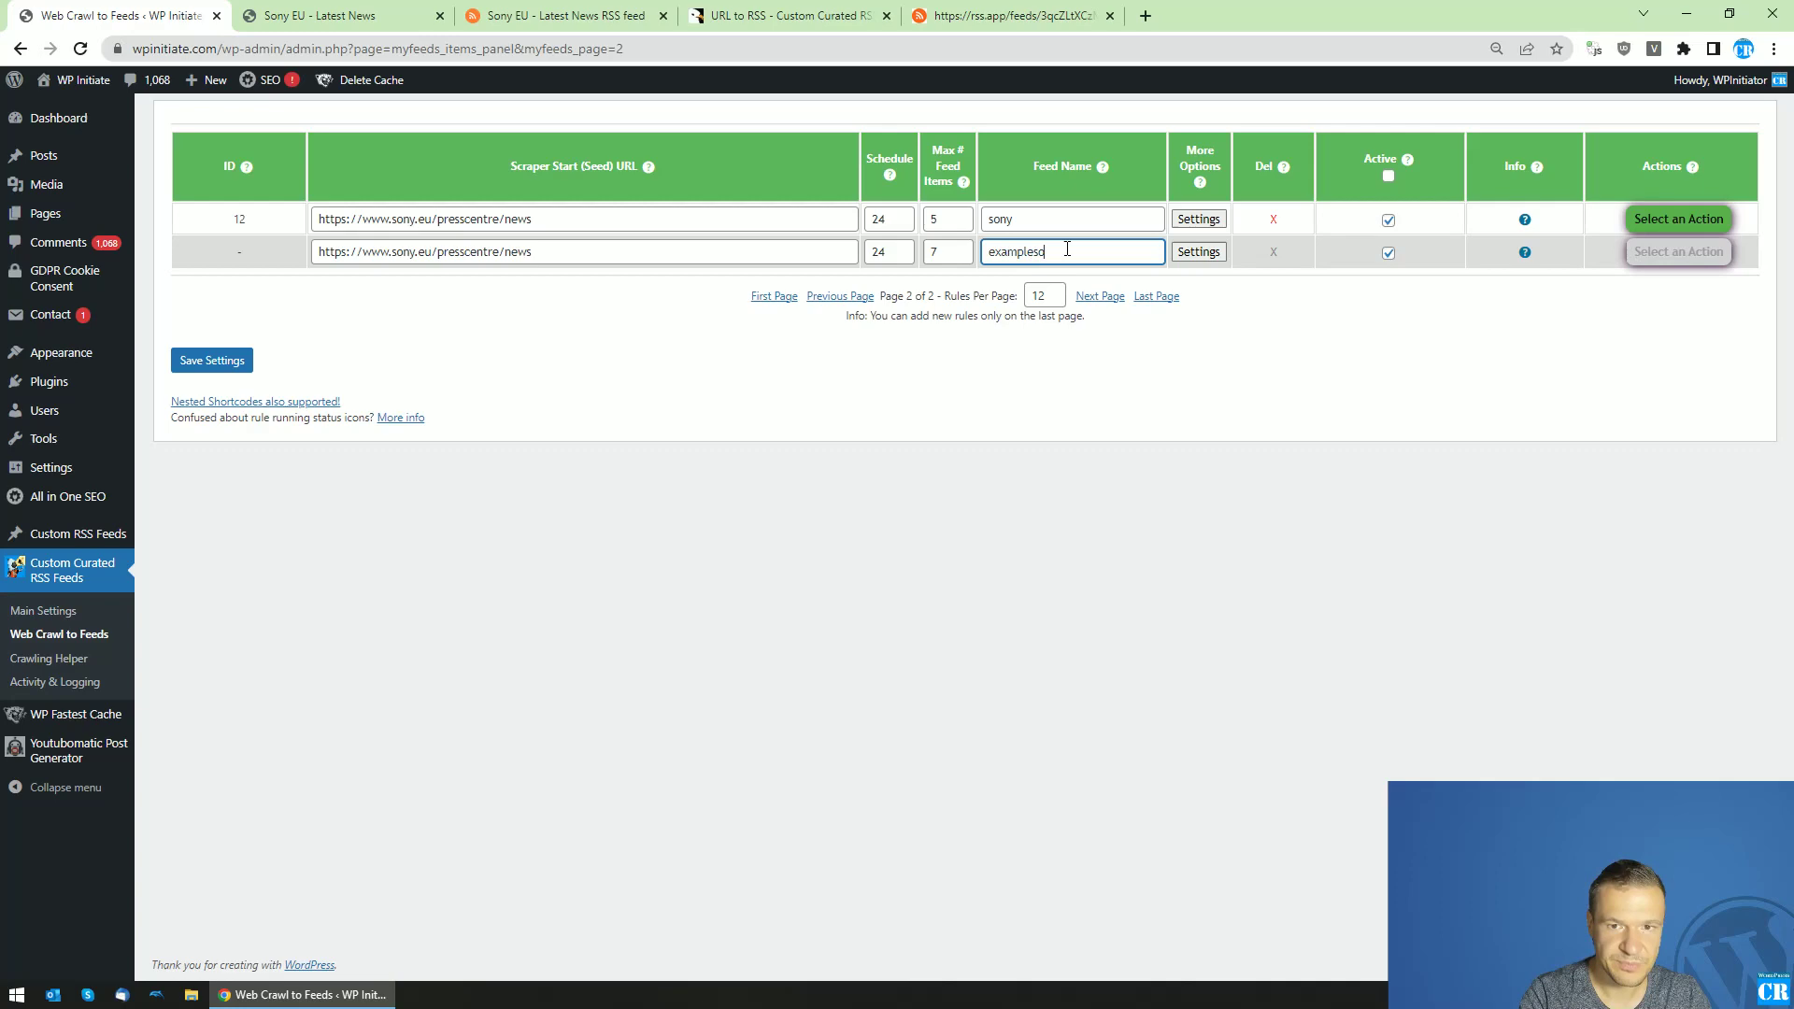
{"action": "type", "text": "ny"}
{"action": "left_click", "coordinate": [1199, 251]}
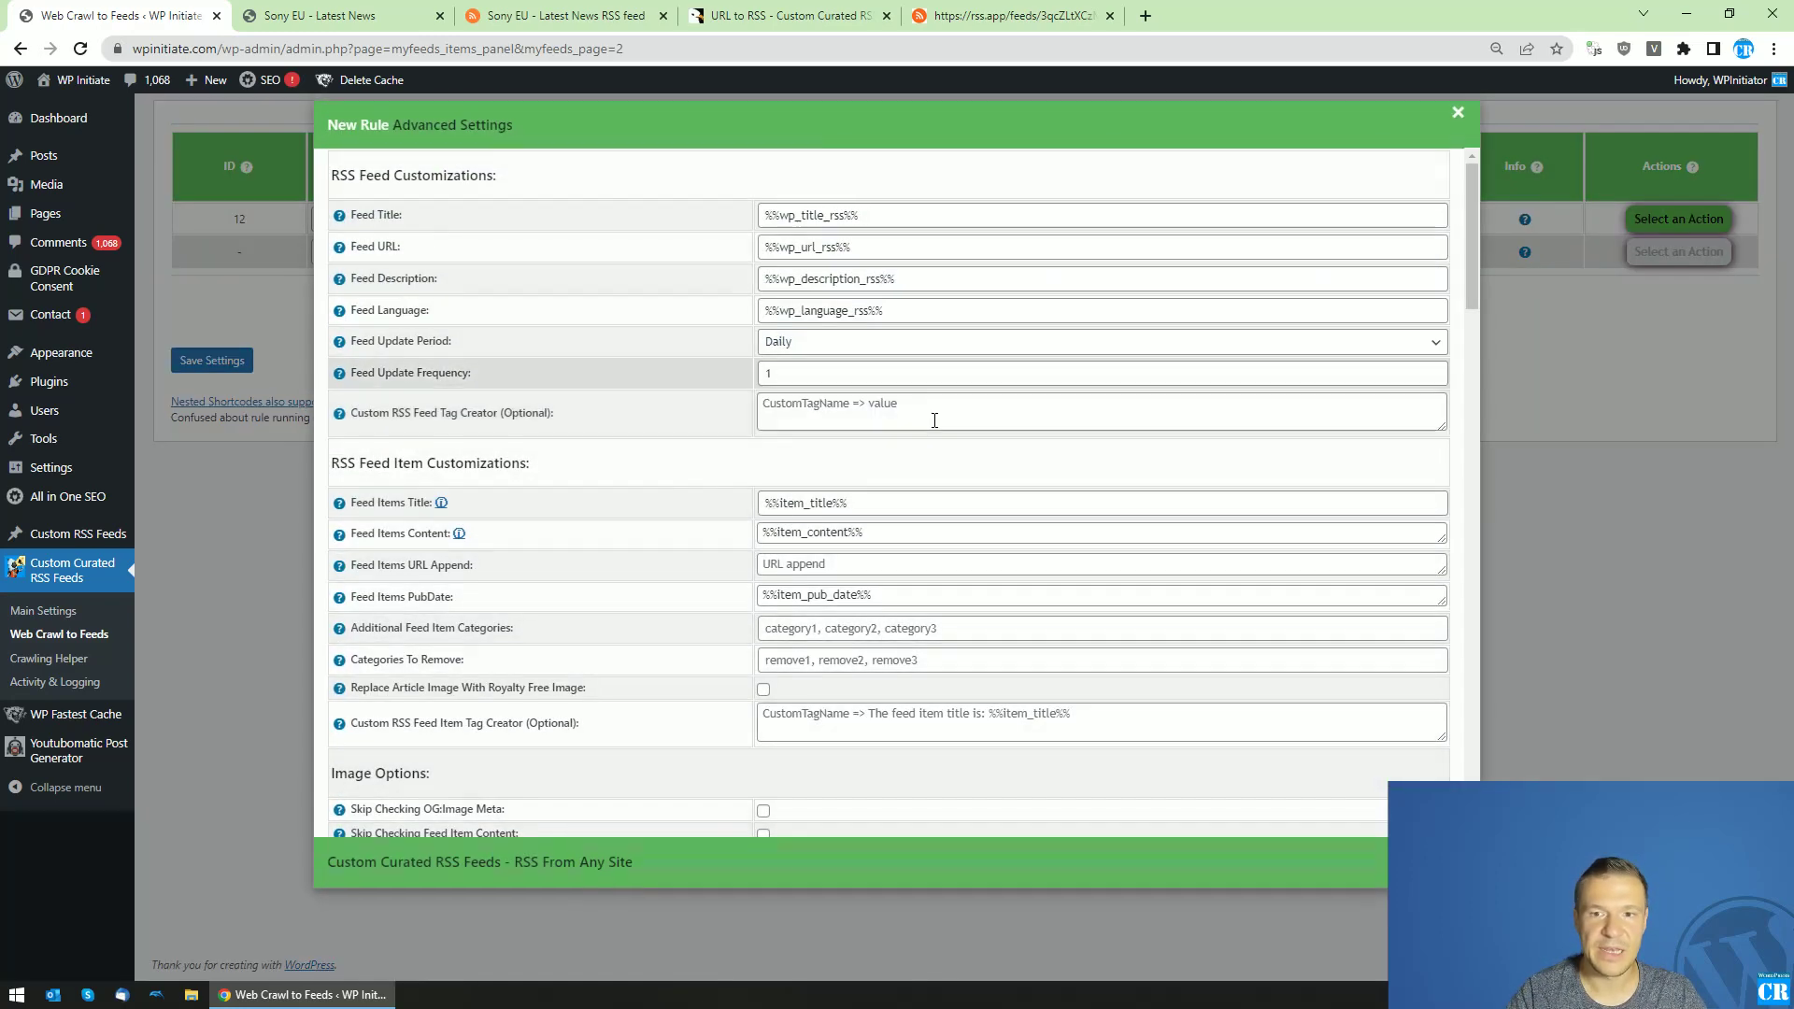
{"action": "scroll", "coordinate": [819, 409], "scroll_direction": "down", "scroll_amount": 10}
{"action": "scroll", "coordinate": [819, 409], "scroll_direction": "down", "scroll_amount": 12}
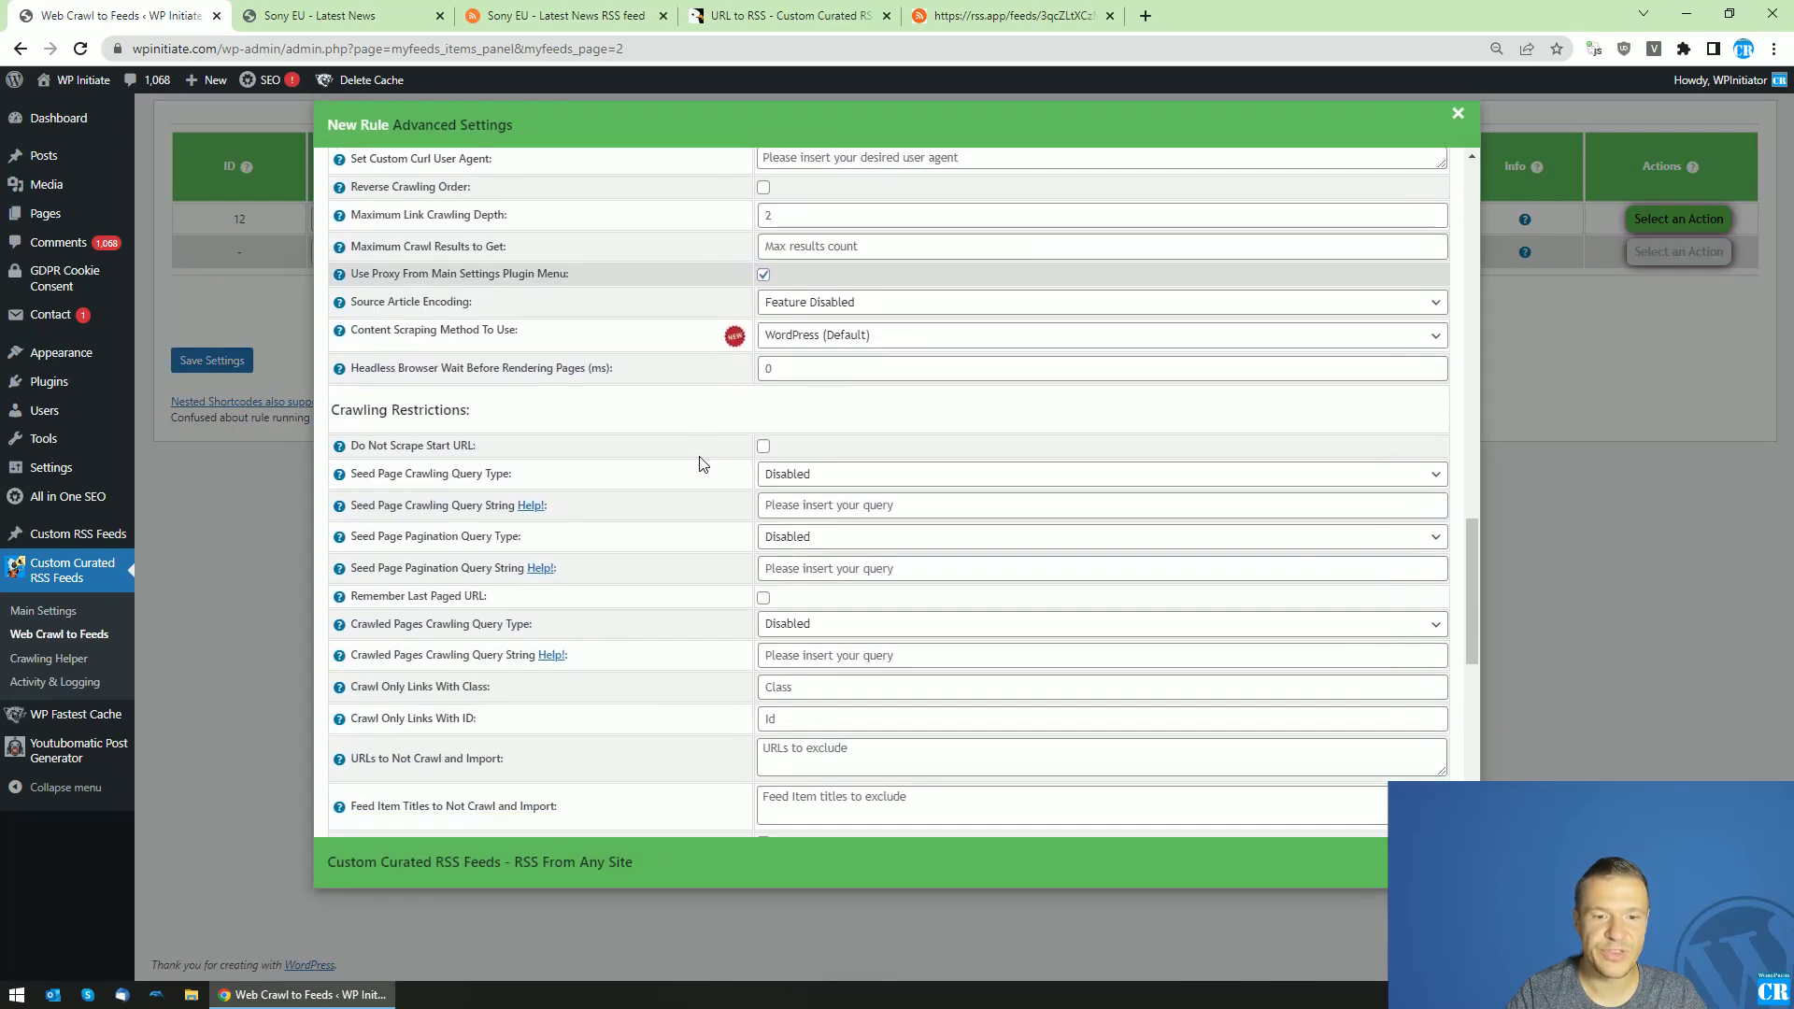
{"action": "left_click_drag", "start_coordinate": [351, 352], "coordinate": [460, 353]}
{"action": "left_click", "coordinate": [764, 352]}
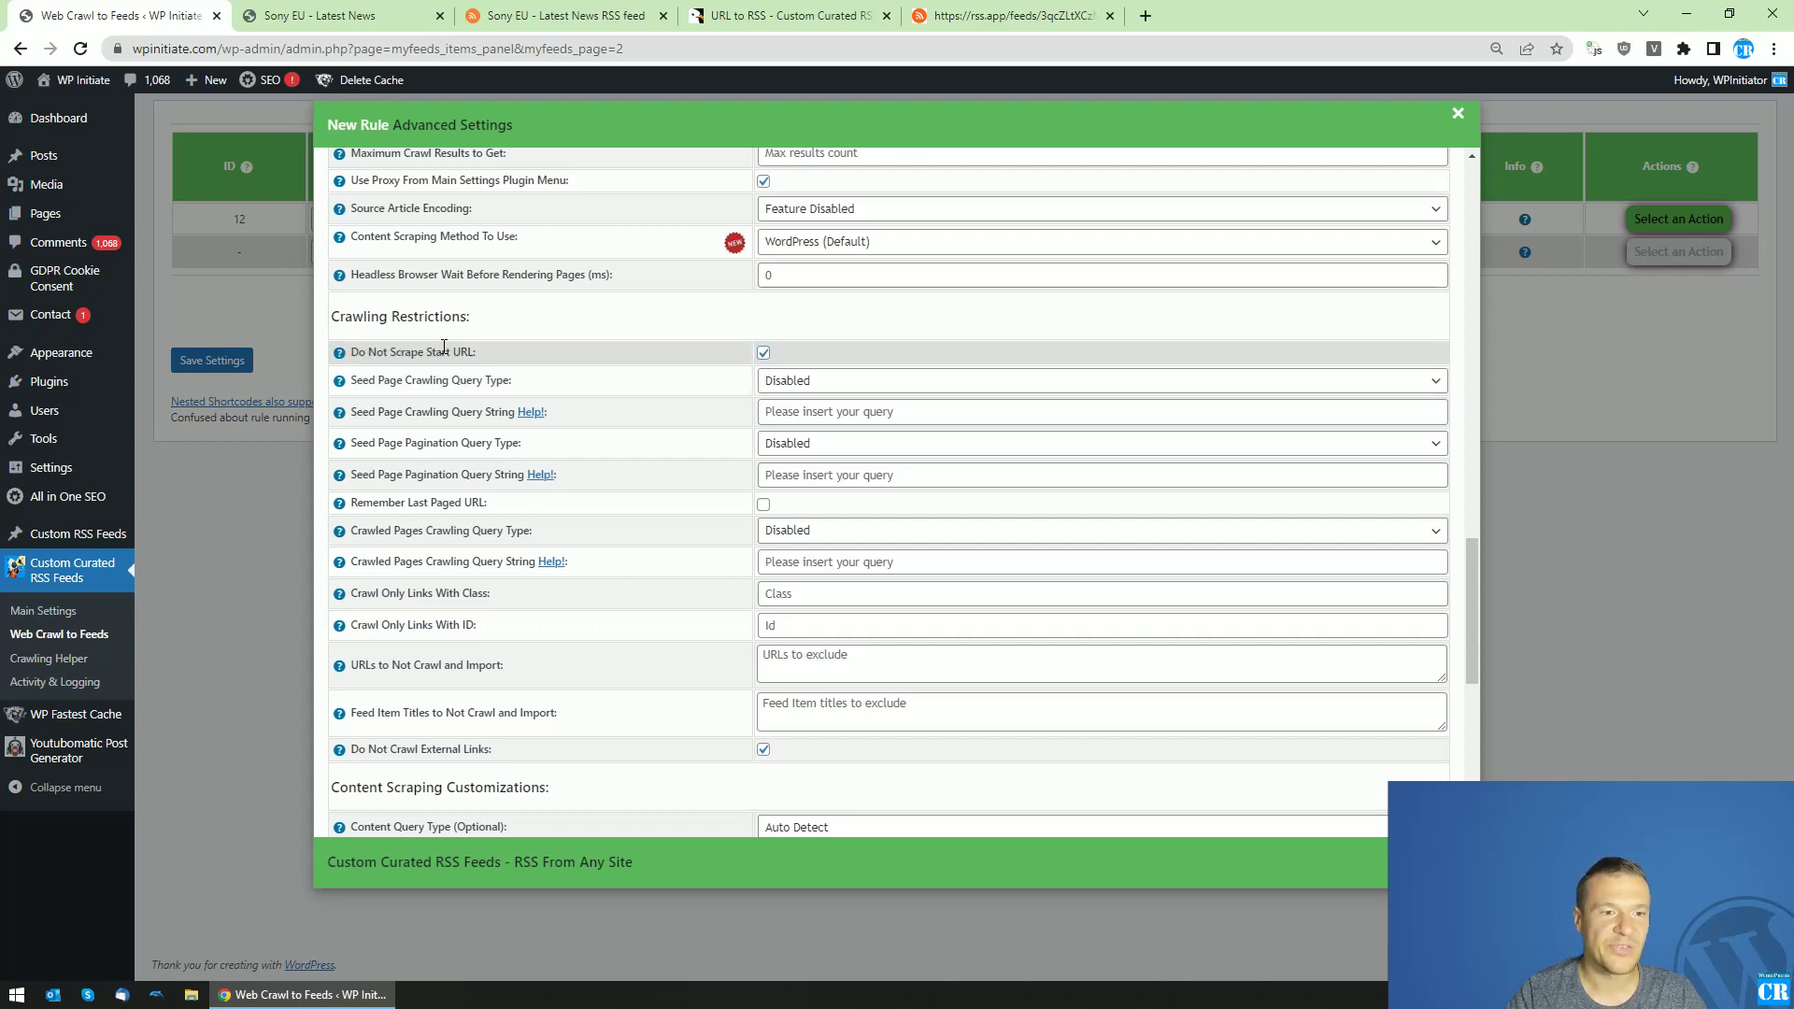
Set Seed Page Crawling Query Type to Visual Selector and pick a news headline as the link
{"action": "left_click", "coordinate": [772, 388]}
{"action": "left_click", "coordinate": [877, 494]}
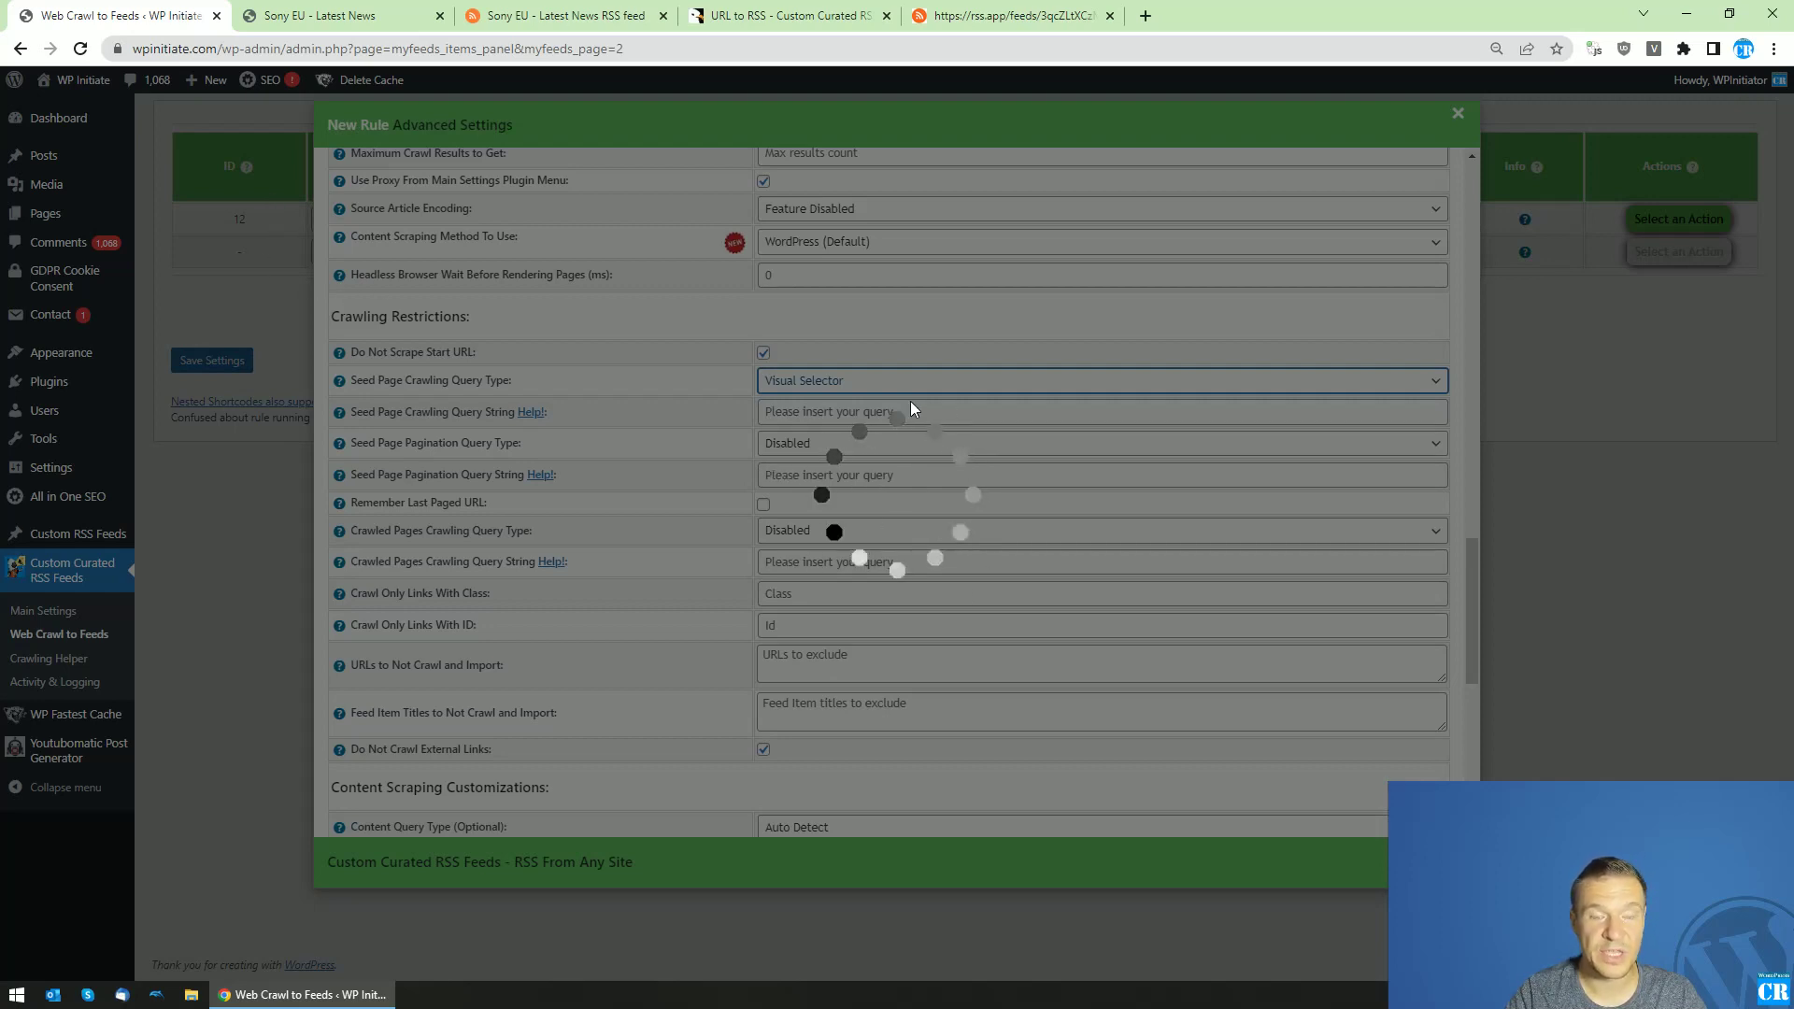
{"action": "scroll", "coordinate": [878, 545], "scroll_direction": "down", "scroll_amount": 3}
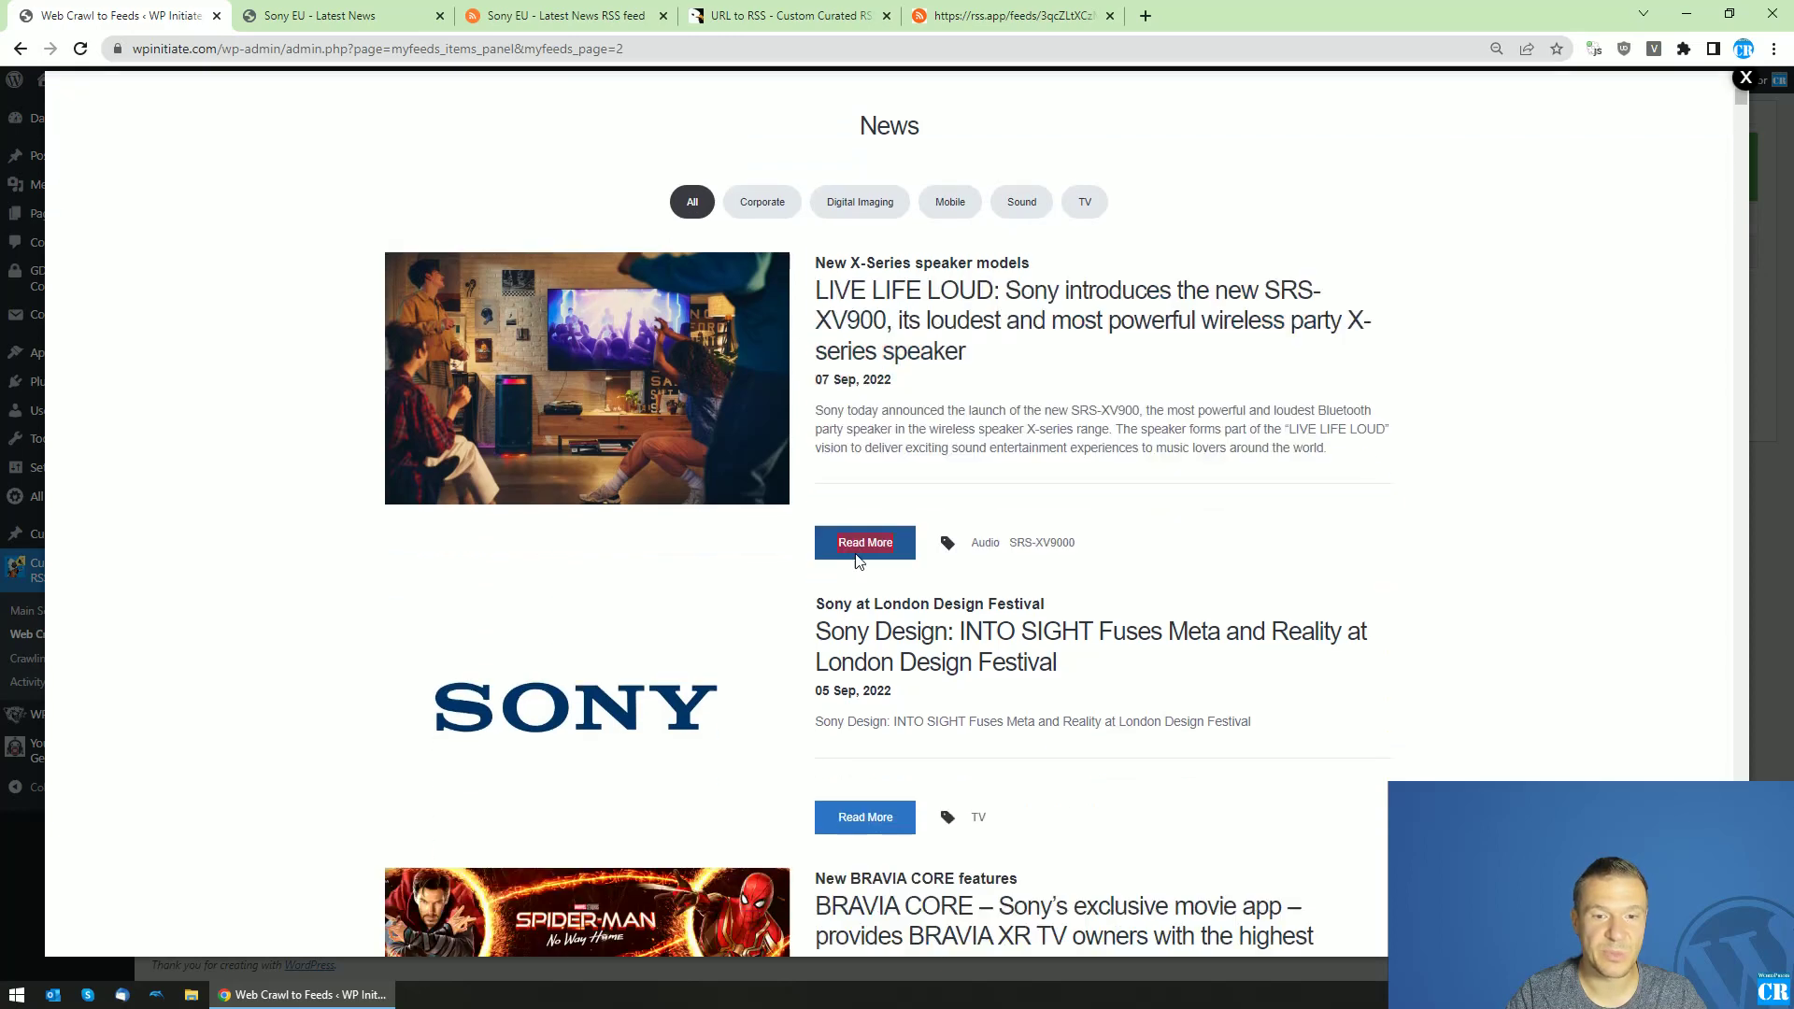
{"action": "scroll", "coordinate": [869, 523], "scroll_direction": "up", "scroll_amount": 1}
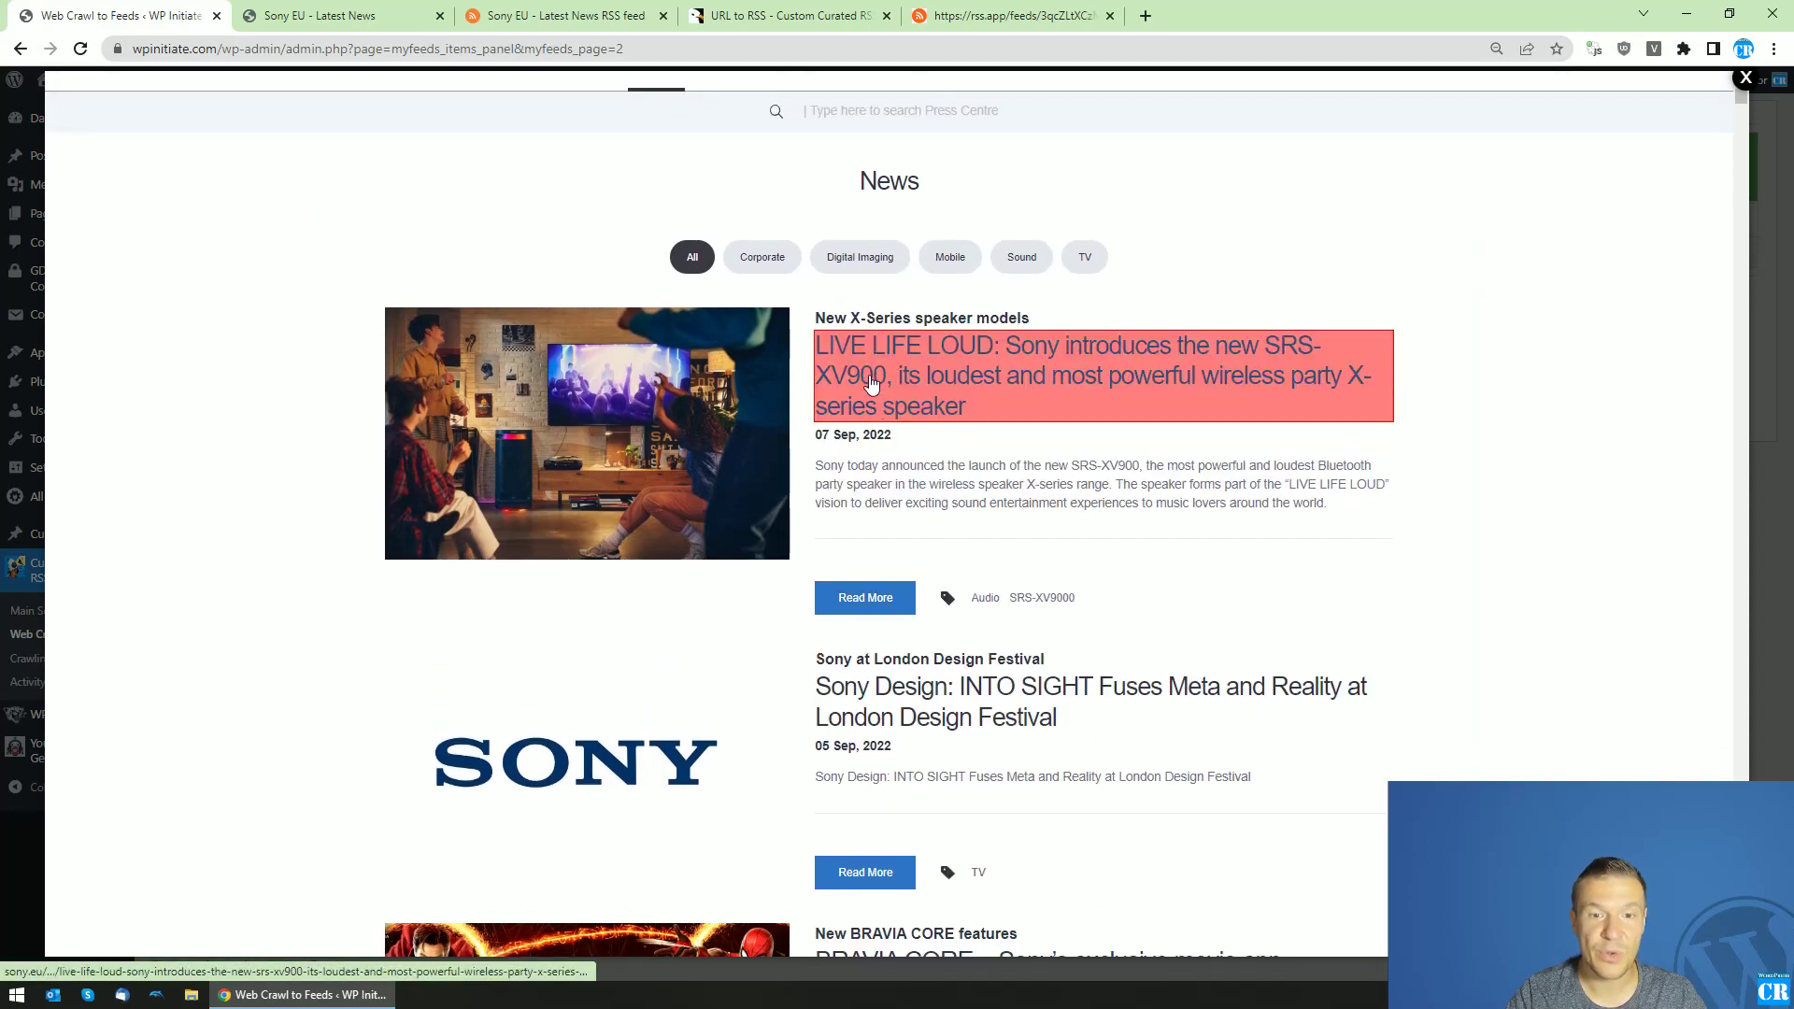
{"action": "left_click", "coordinate": [871, 384]}
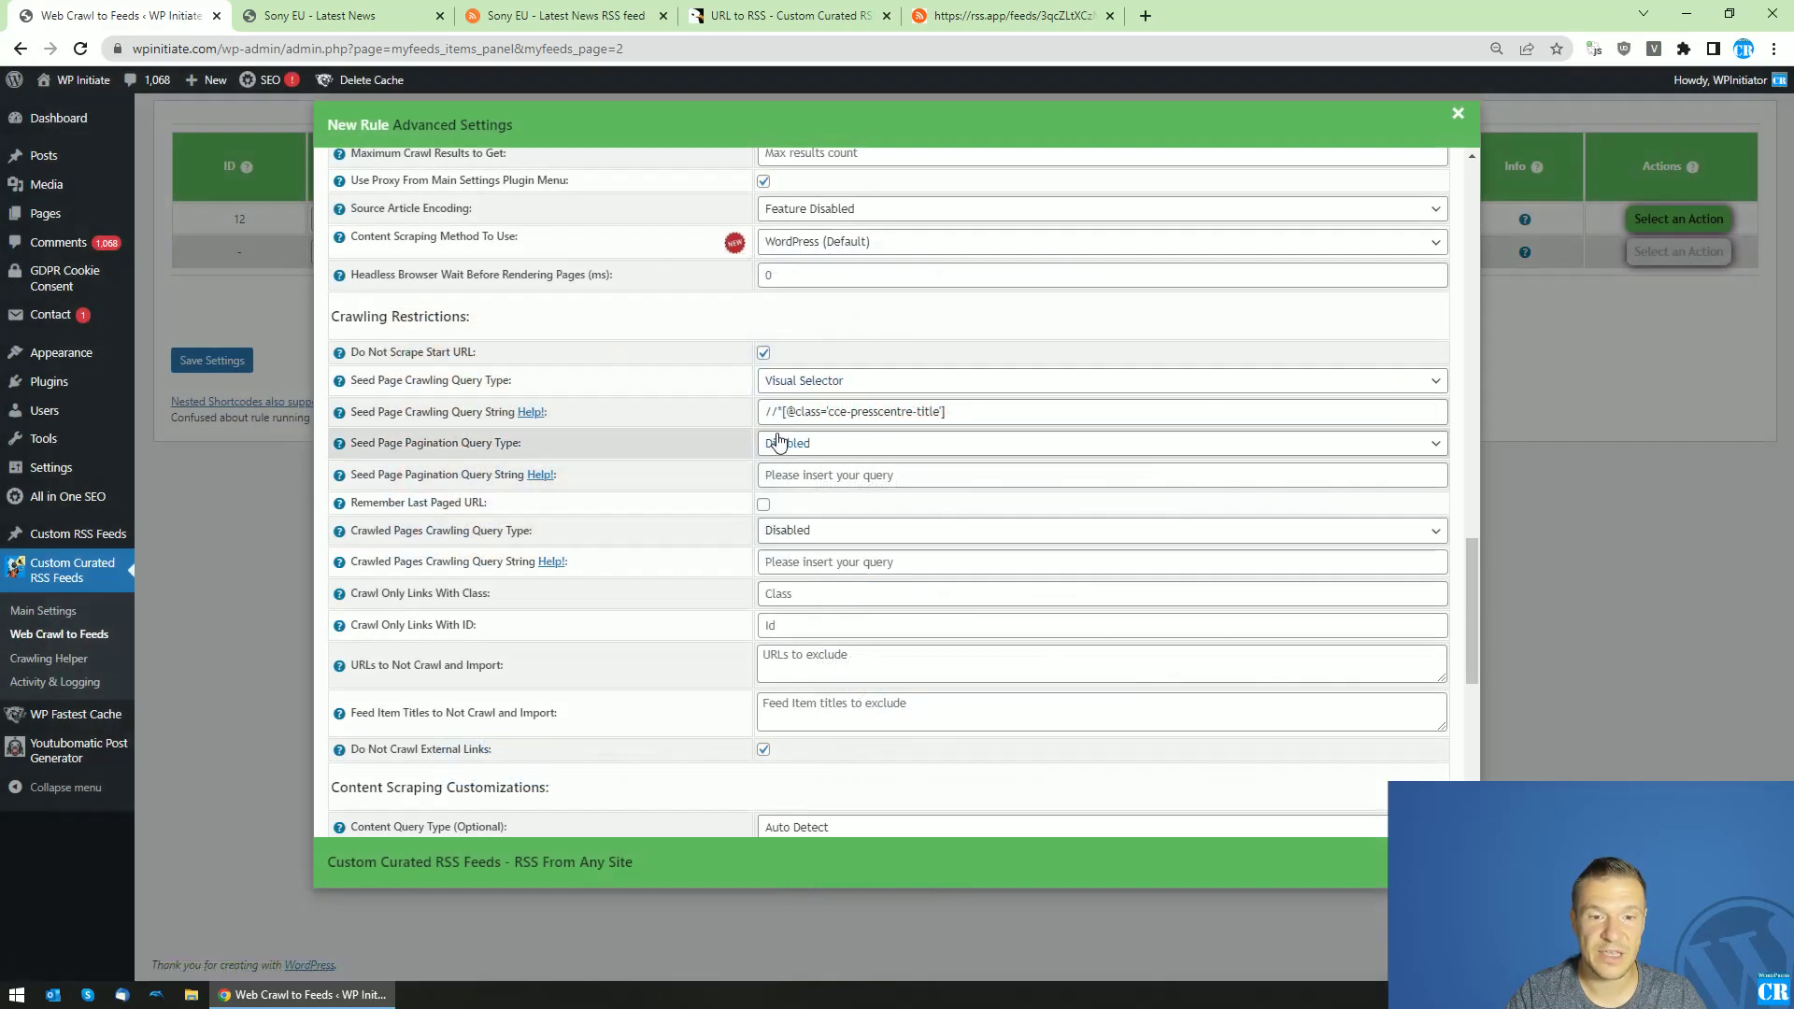
{"action": "scroll", "coordinate": [780, 439], "scroll_direction": "down", "scroll_amount": 4}
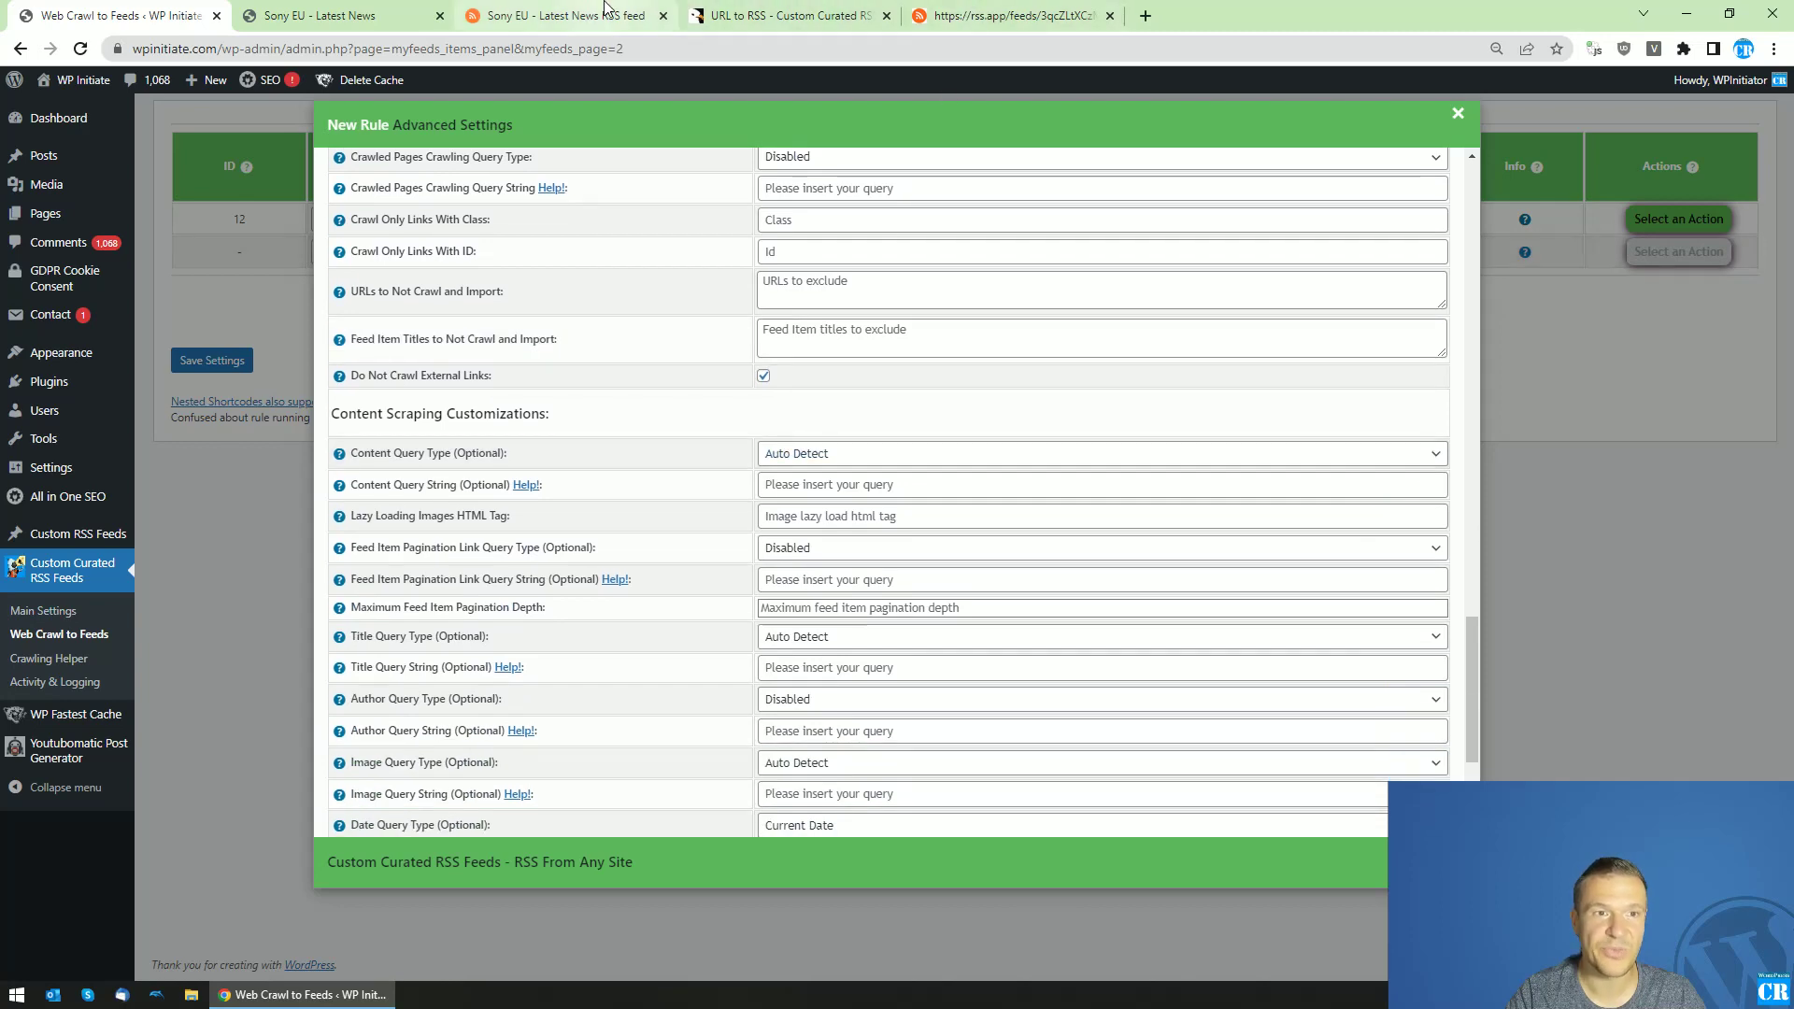
Open the Ukraine humanitarian relief press release and inspect its article text in DevTools
{"action": "left_click", "coordinate": [528, 11]}
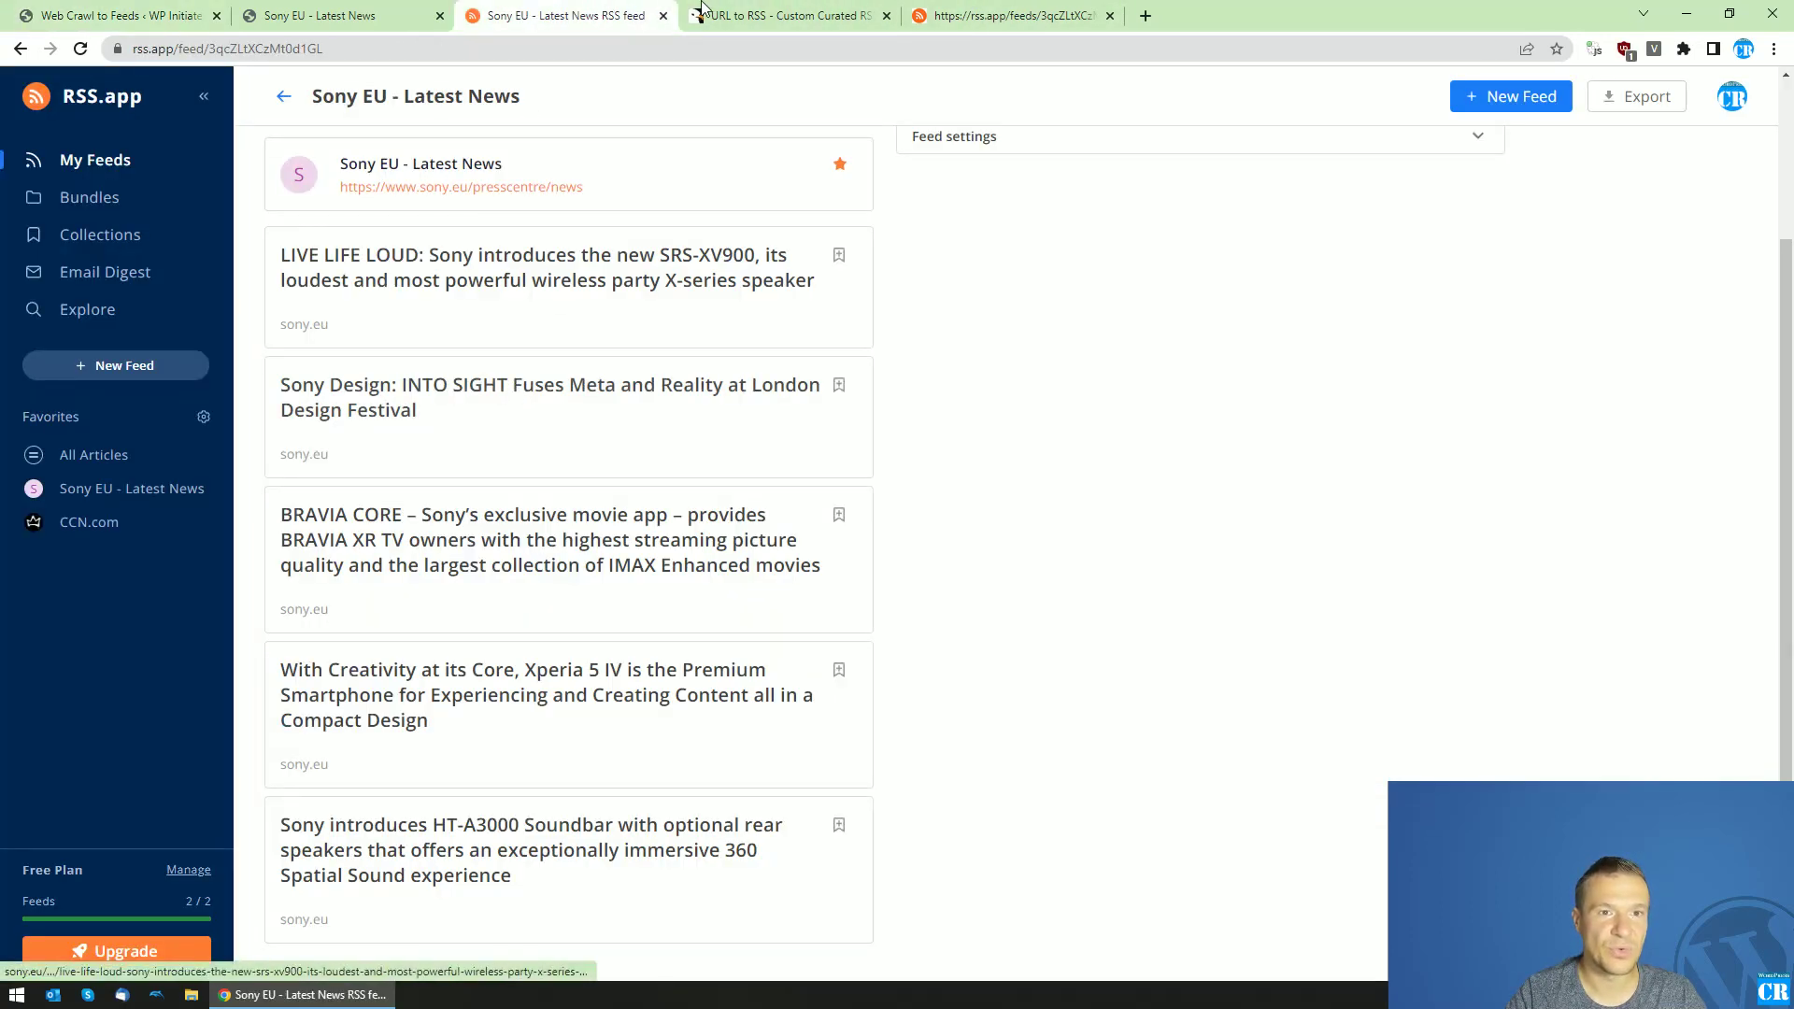
{"action": "left_click", "coordinate": [320, 15]}
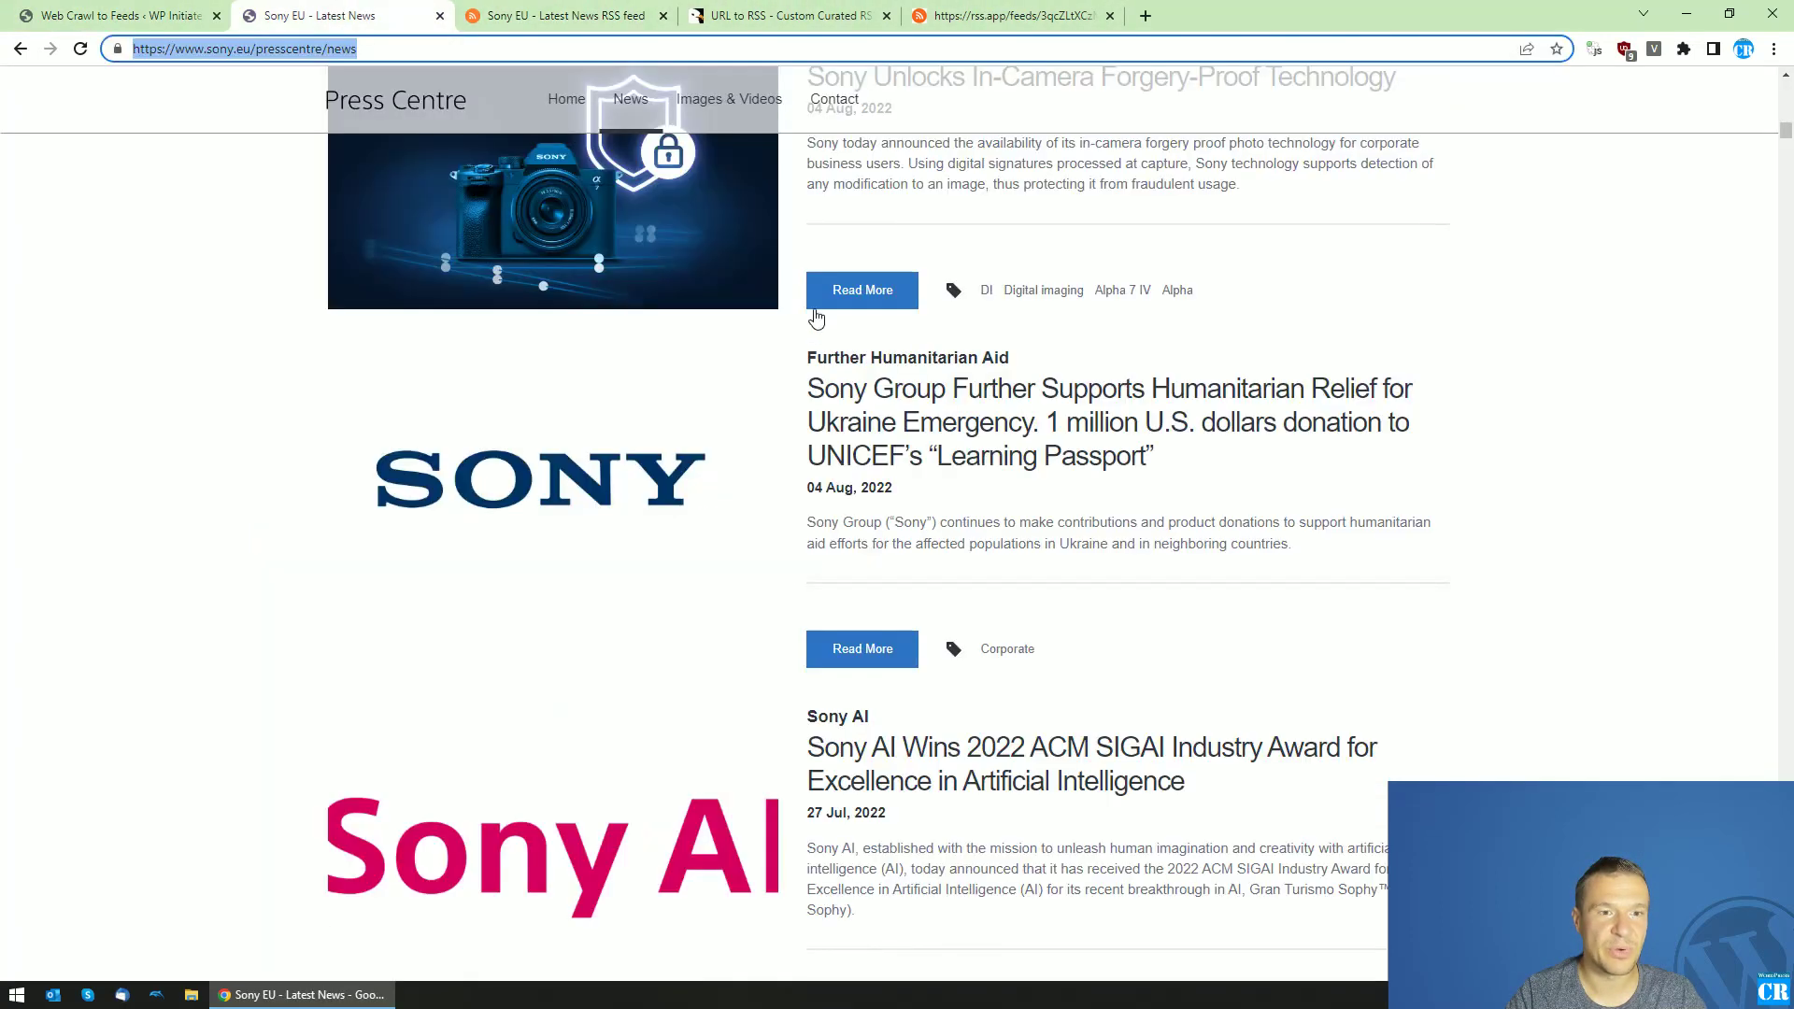
{"action": "left_click", "coordinate": [867, 387]}
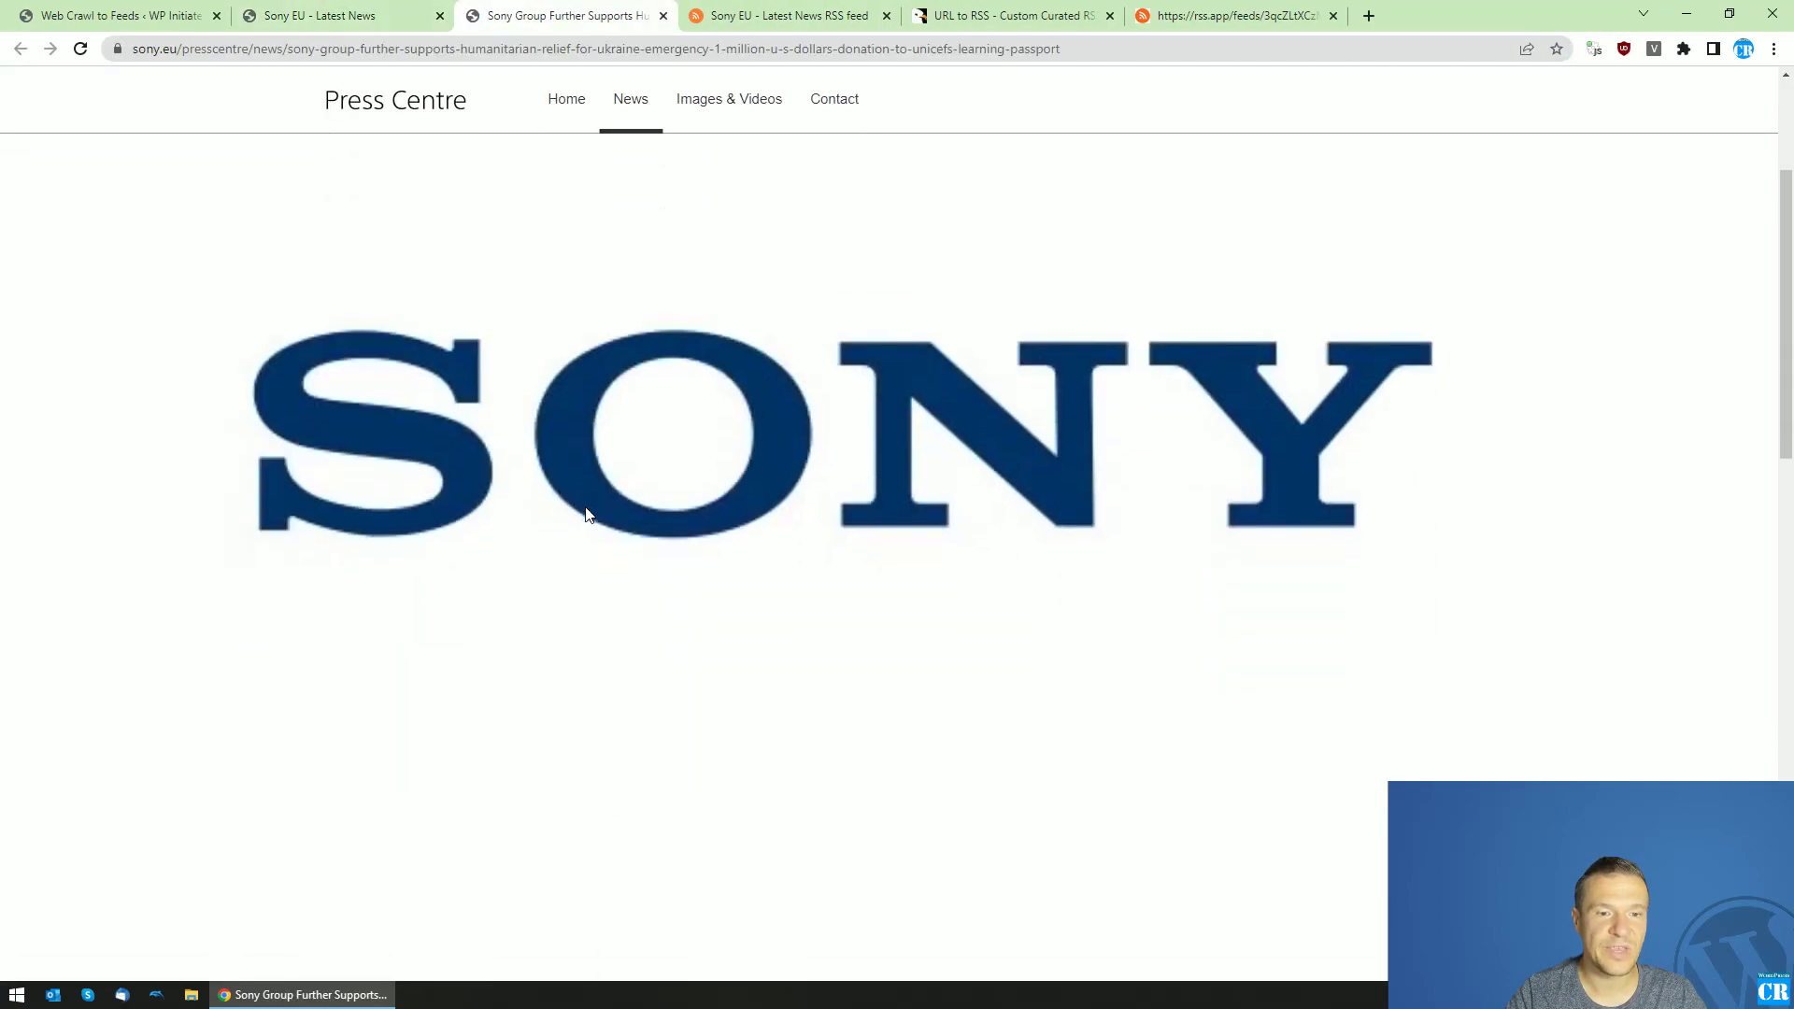
{"action": "scroll", "coordinate": [587, 523], "scroll_direction": "down", "scroll_amount": 6}
{"action": "scroll", "coordinate": [566, 373], "scroll_direction": "up", "scroll_amount": 6}
{"action": "right_click", "coordinate": [549, 568]}
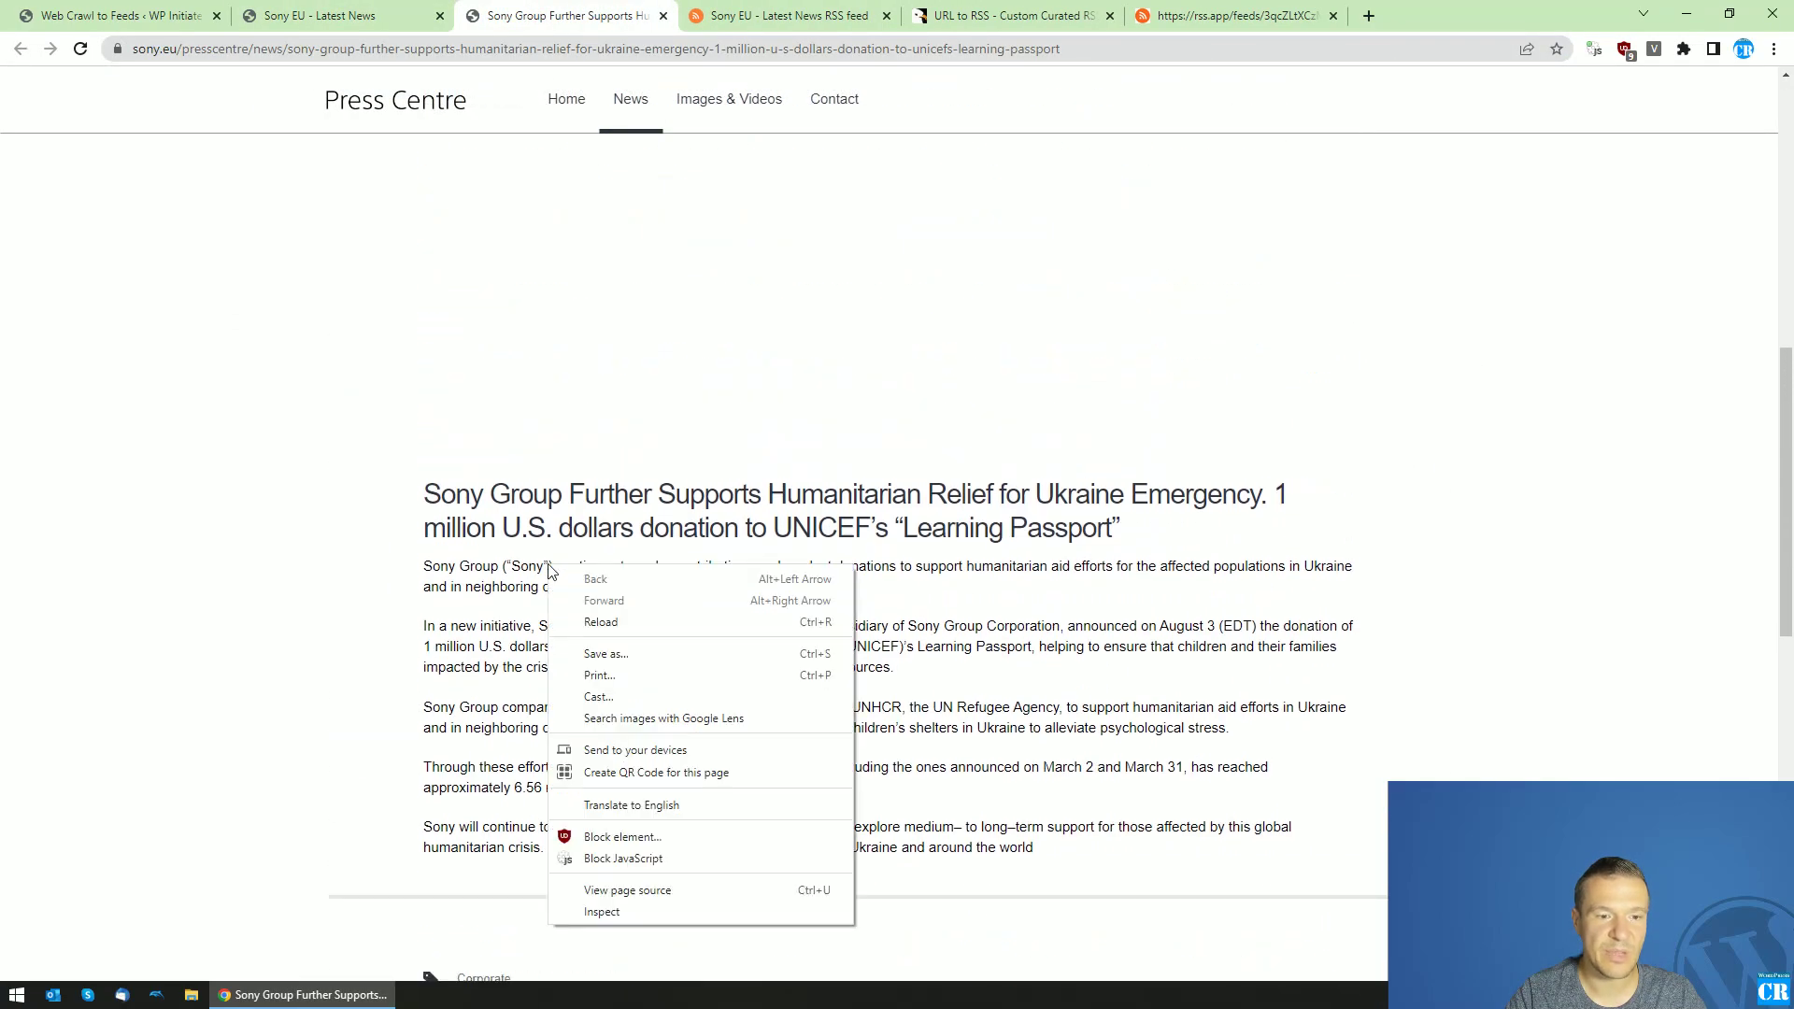
{"action": "left_click", "coordinate": [602, 911]}
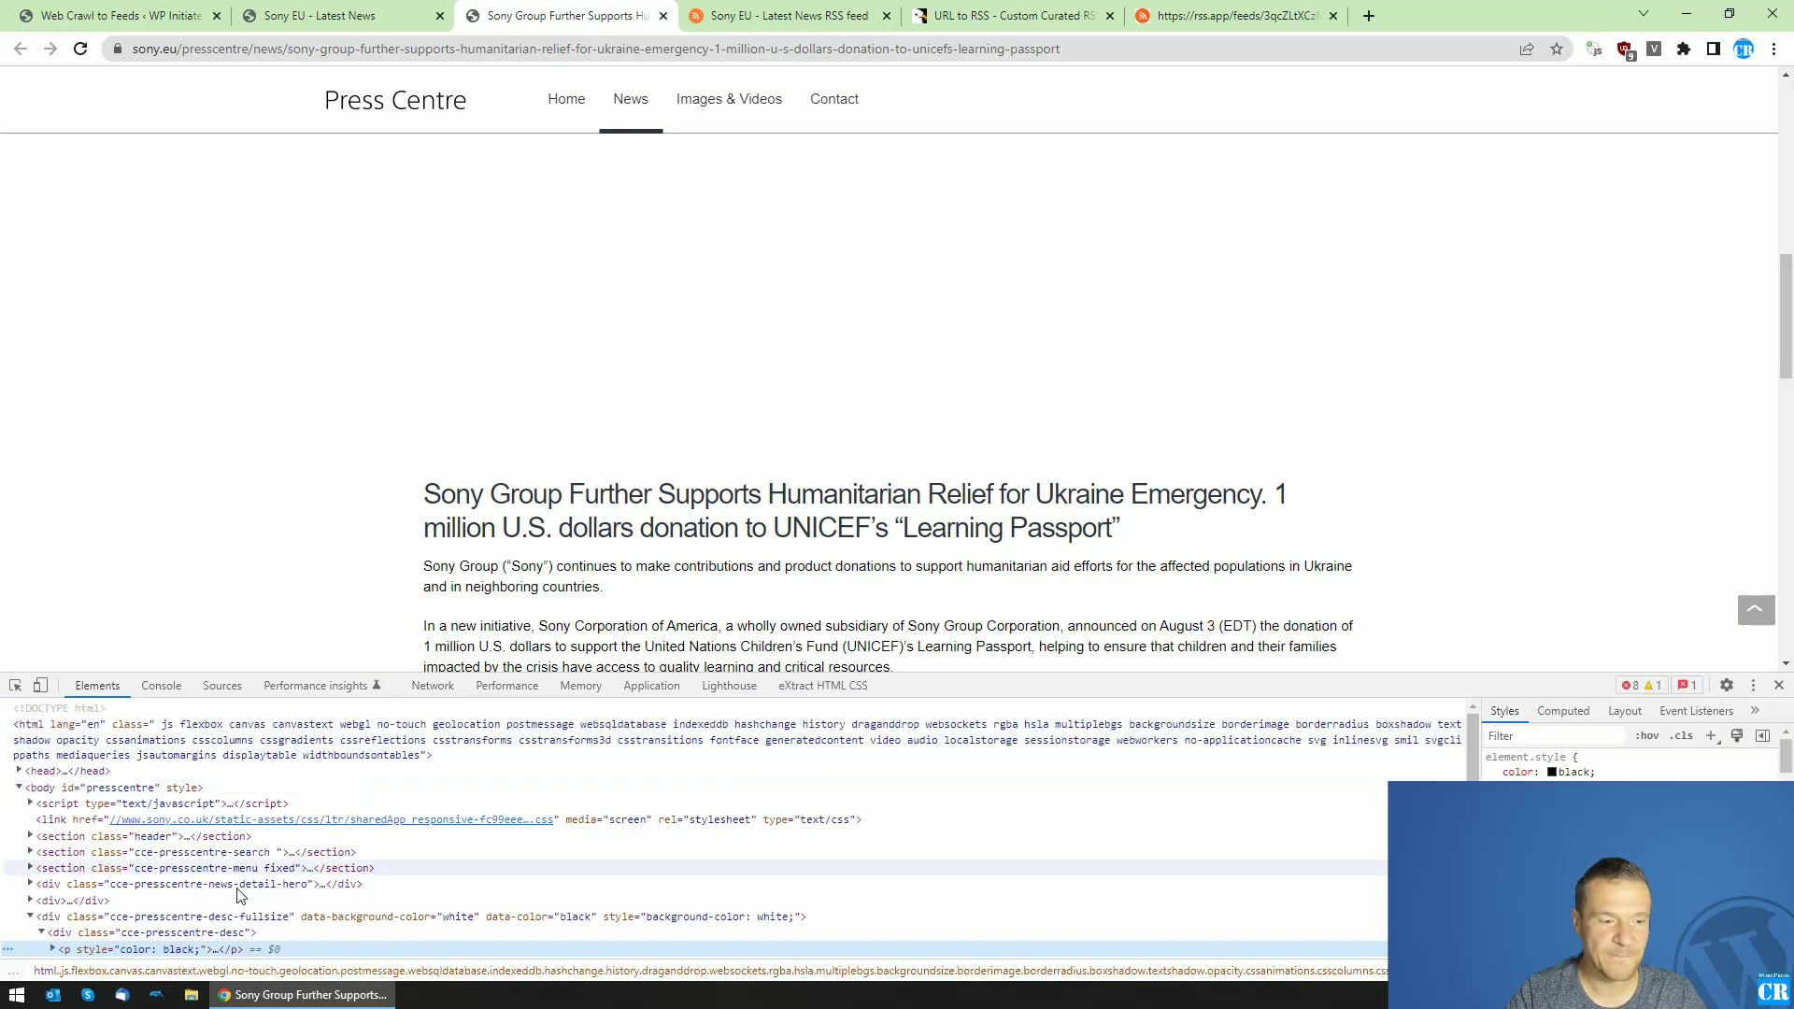
Copy the article container's class name cce-presscentre-desc from DevTools
{"action": "scroll", "coordinate": [225, 883], "scroll_direction": "down", "scroll_amount": 1}
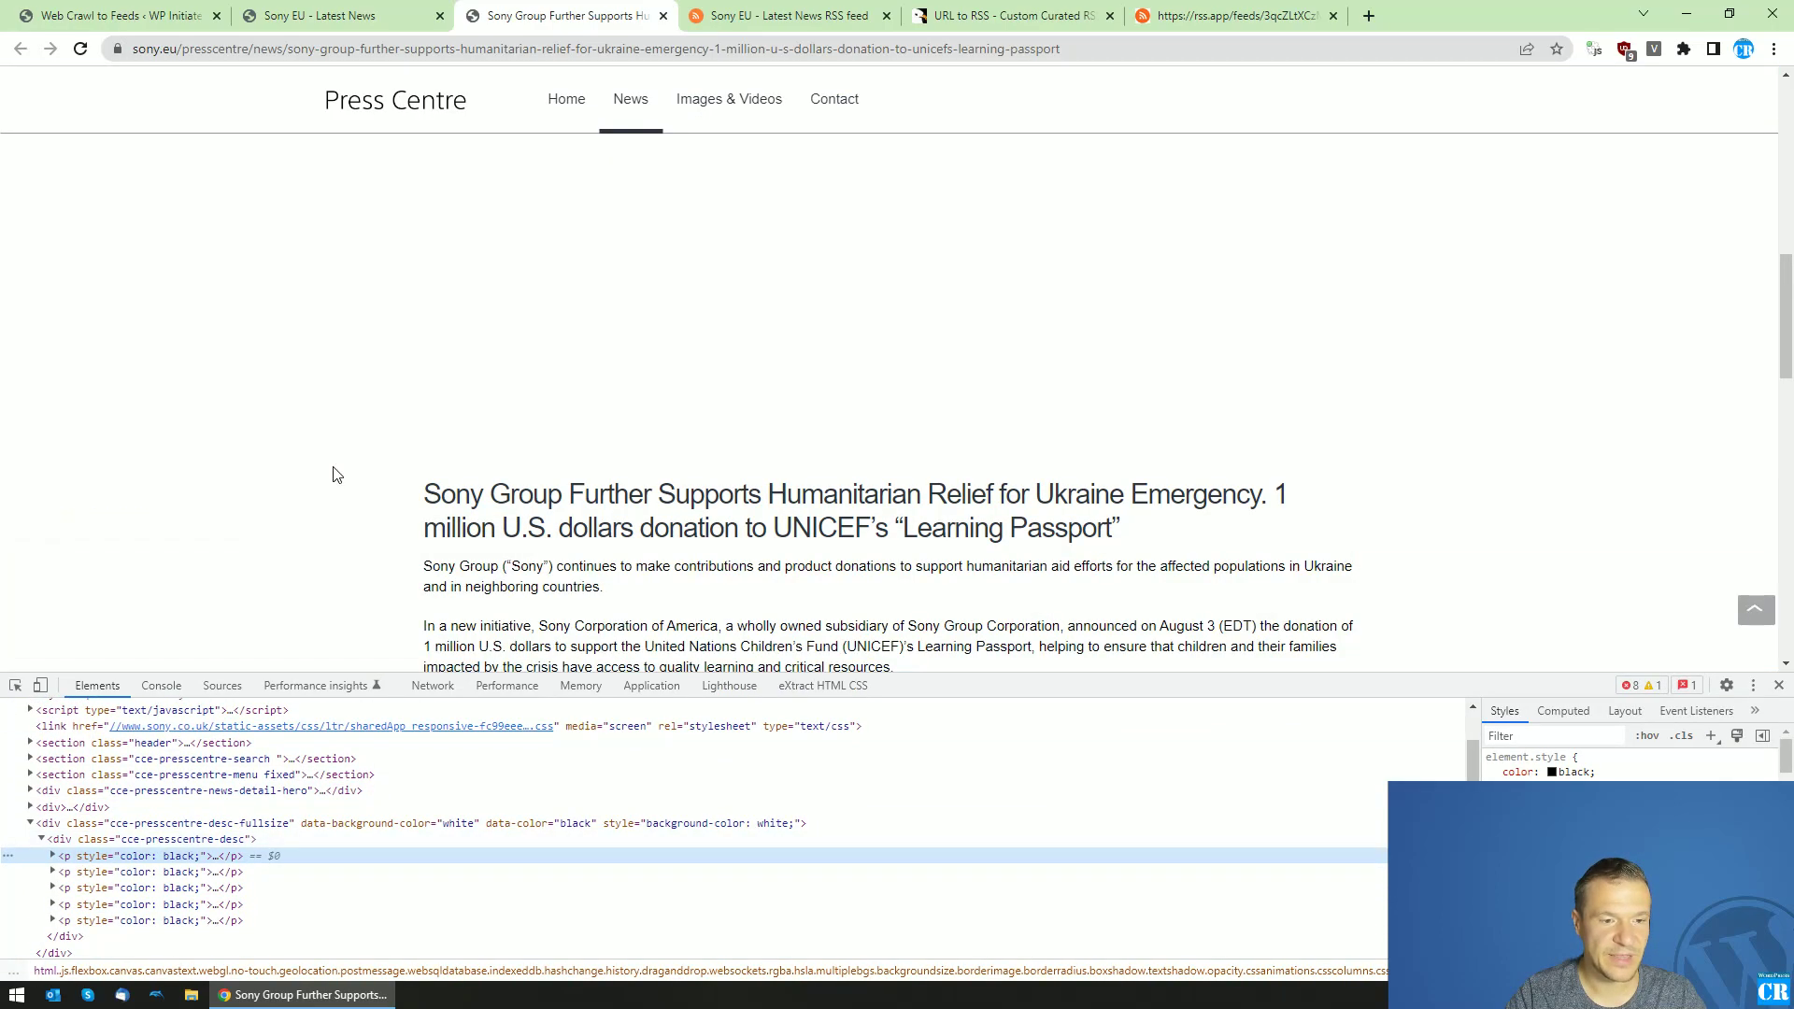
{"action": "scroll", "coordinate": [332, 473], "scroll_direction": "down", "scroll_amount": 4}
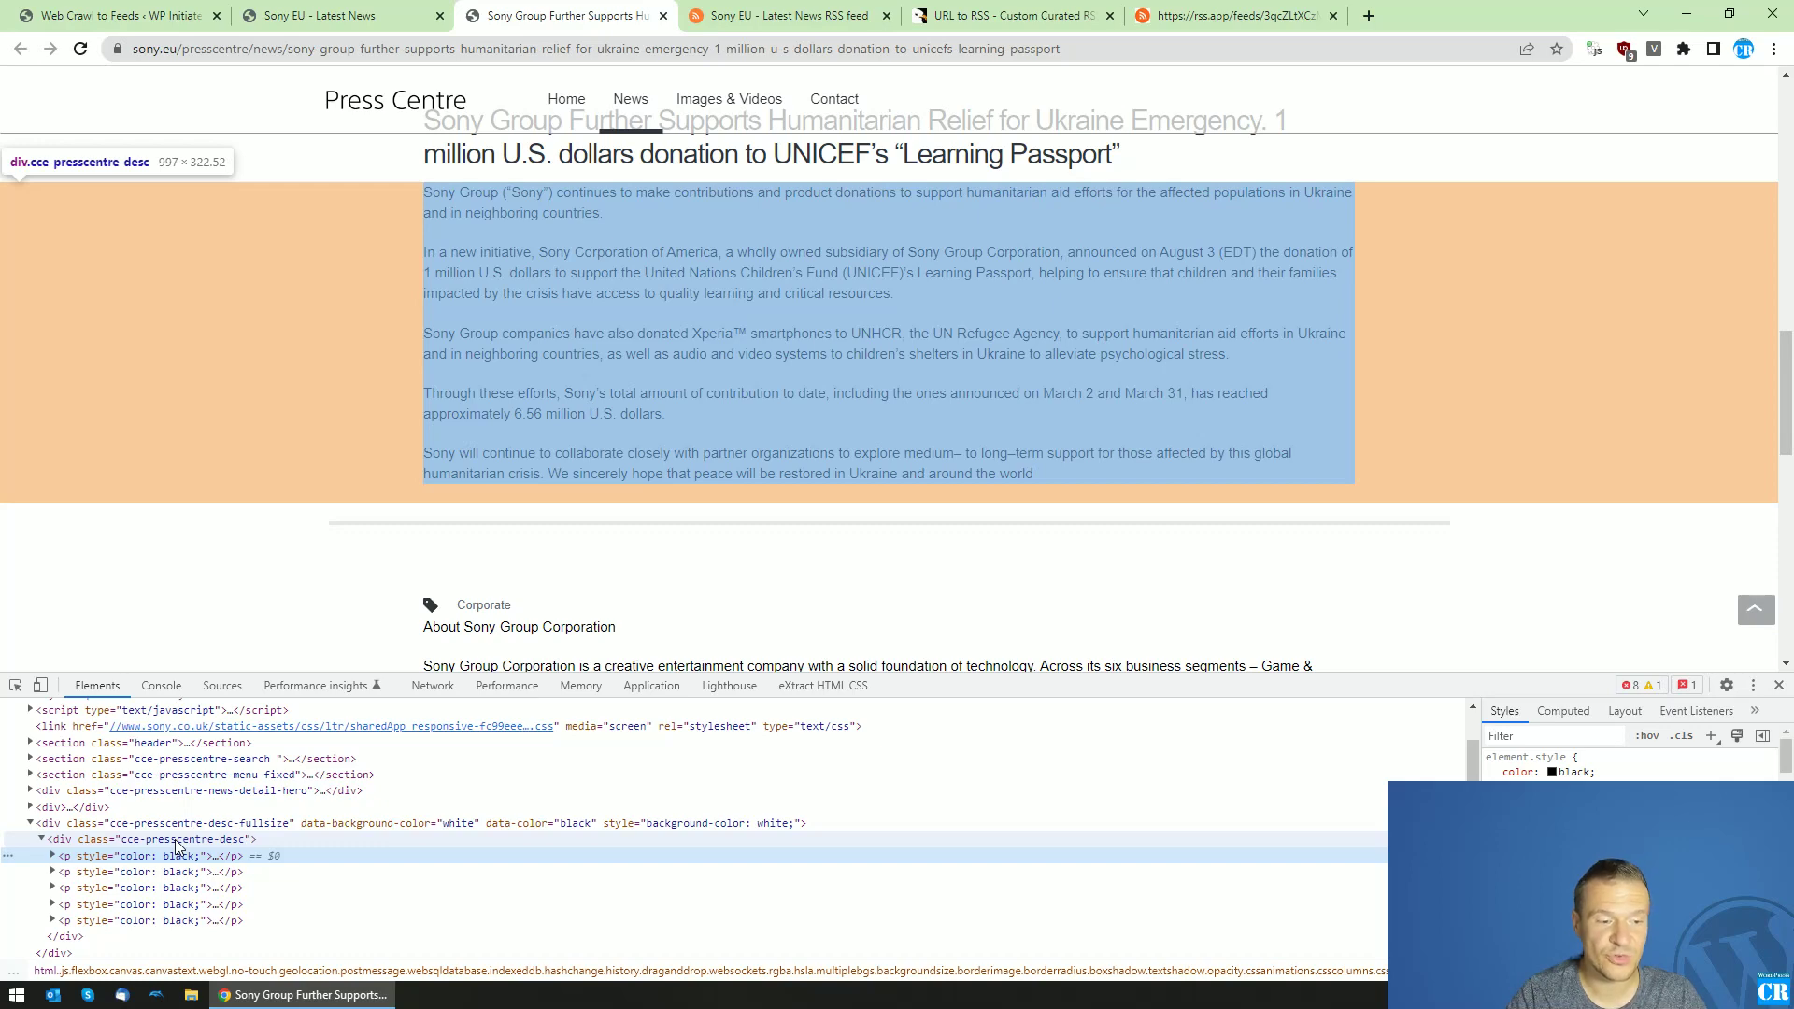
{"action": "double_click", "coordinate": [177, 841]}
{"action": "right_click", "coordinate": [178, 843]}
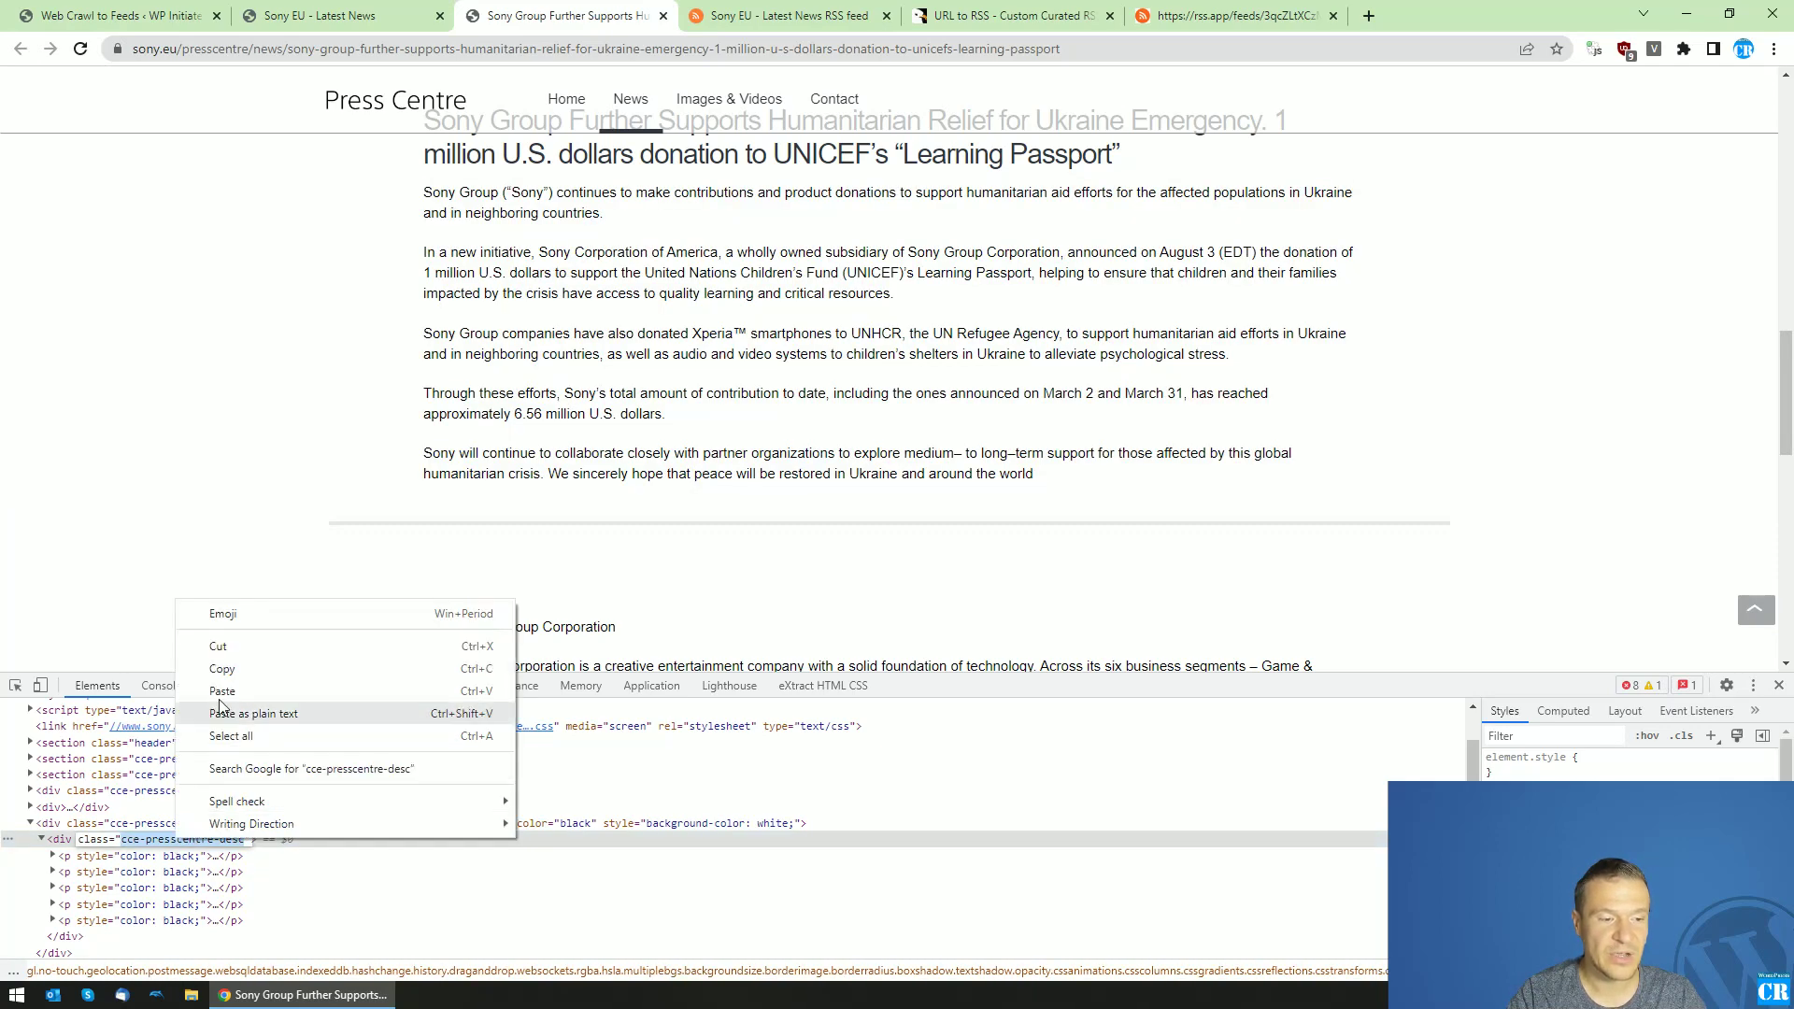
{"action": "left_click", "coordinate": [230, 675]}
Set Content Query Type to Class with query string cce-presscentre-desc
{"action": "left_click", "coordinate": [171, 10]}
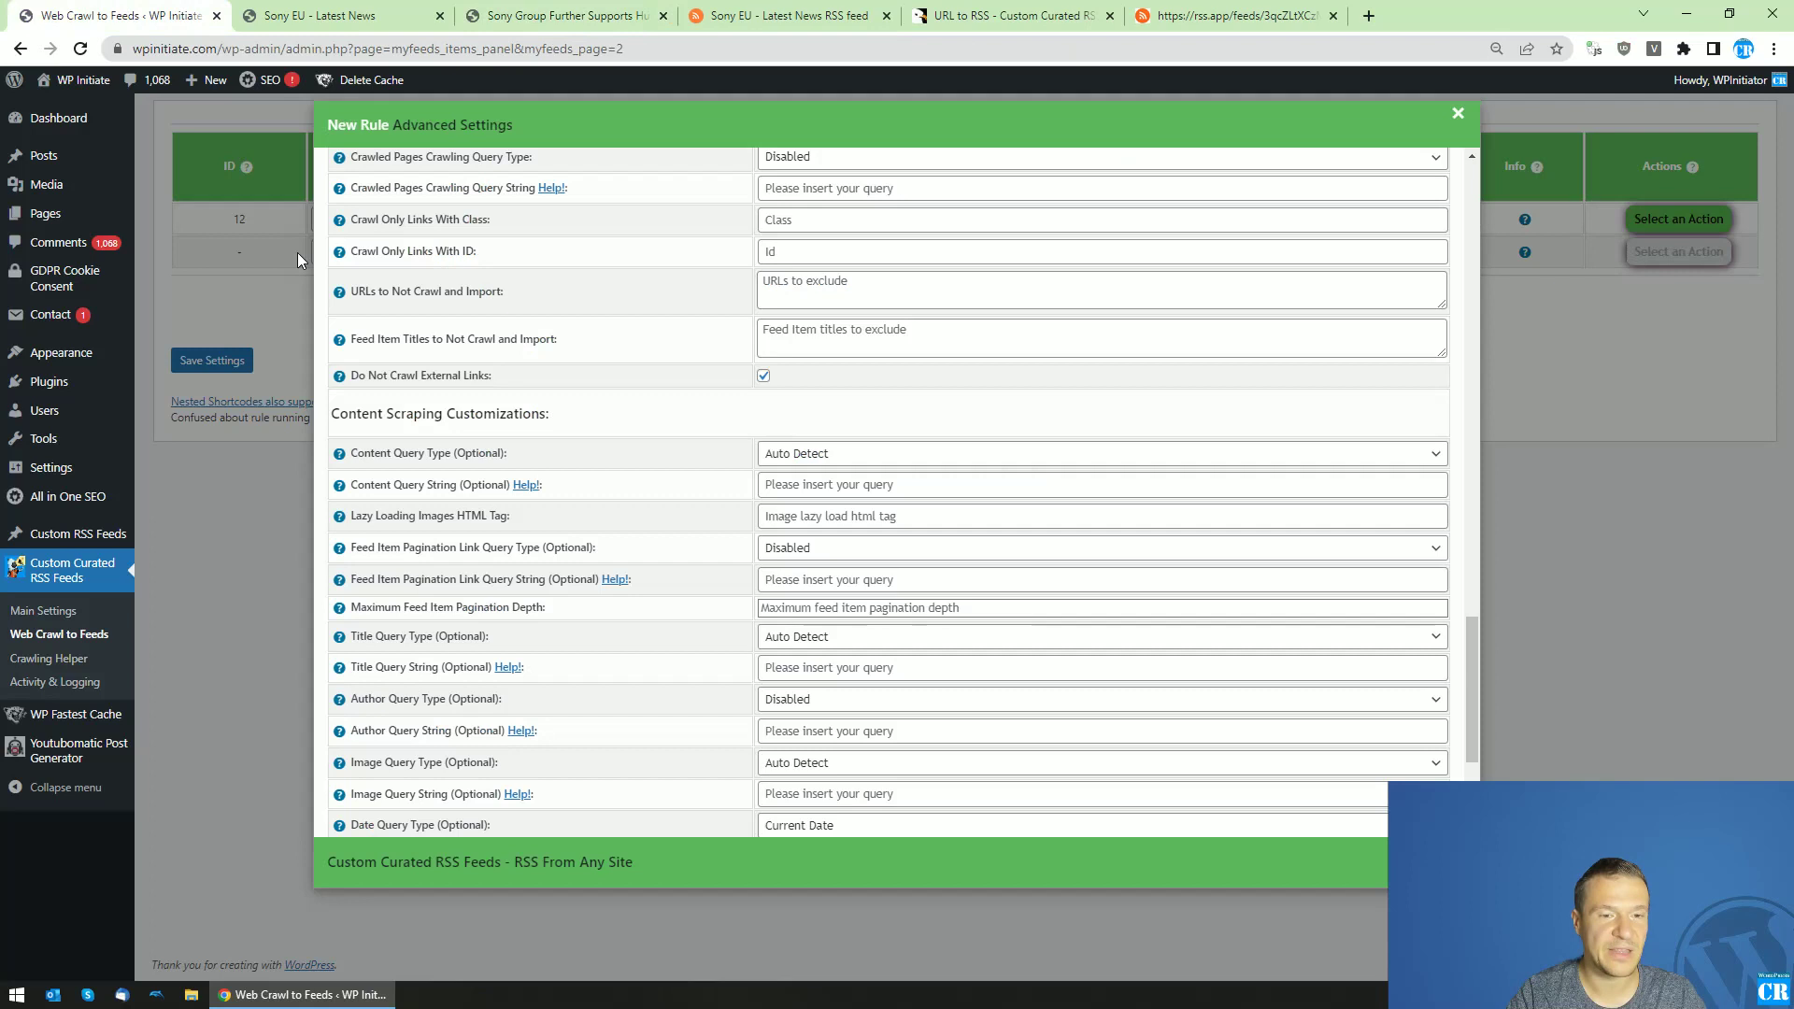
{"action": "left_click", "coordinate": [823, 453]}
{"action": "left_click", "coordinate": [822, 453]}
{"action": "left_click", "coordinate": [791, 539]}
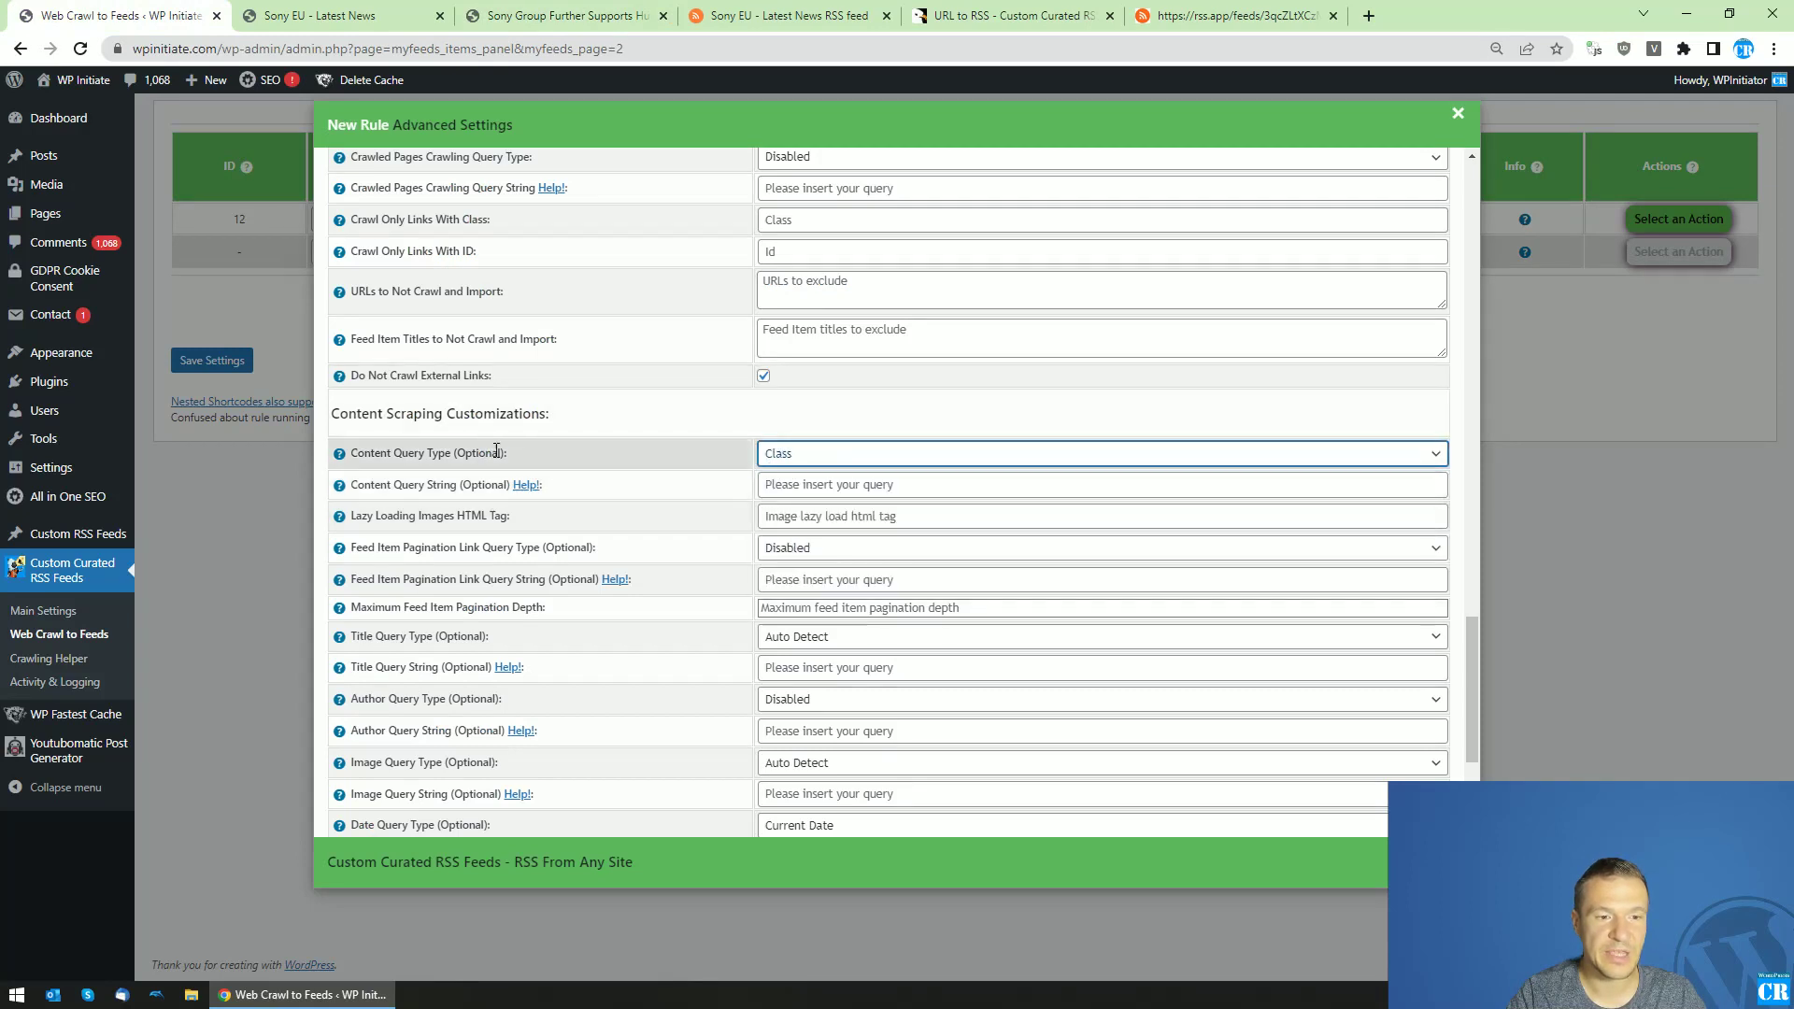
{"action": "left_click", "coordinate": [790, 484]}
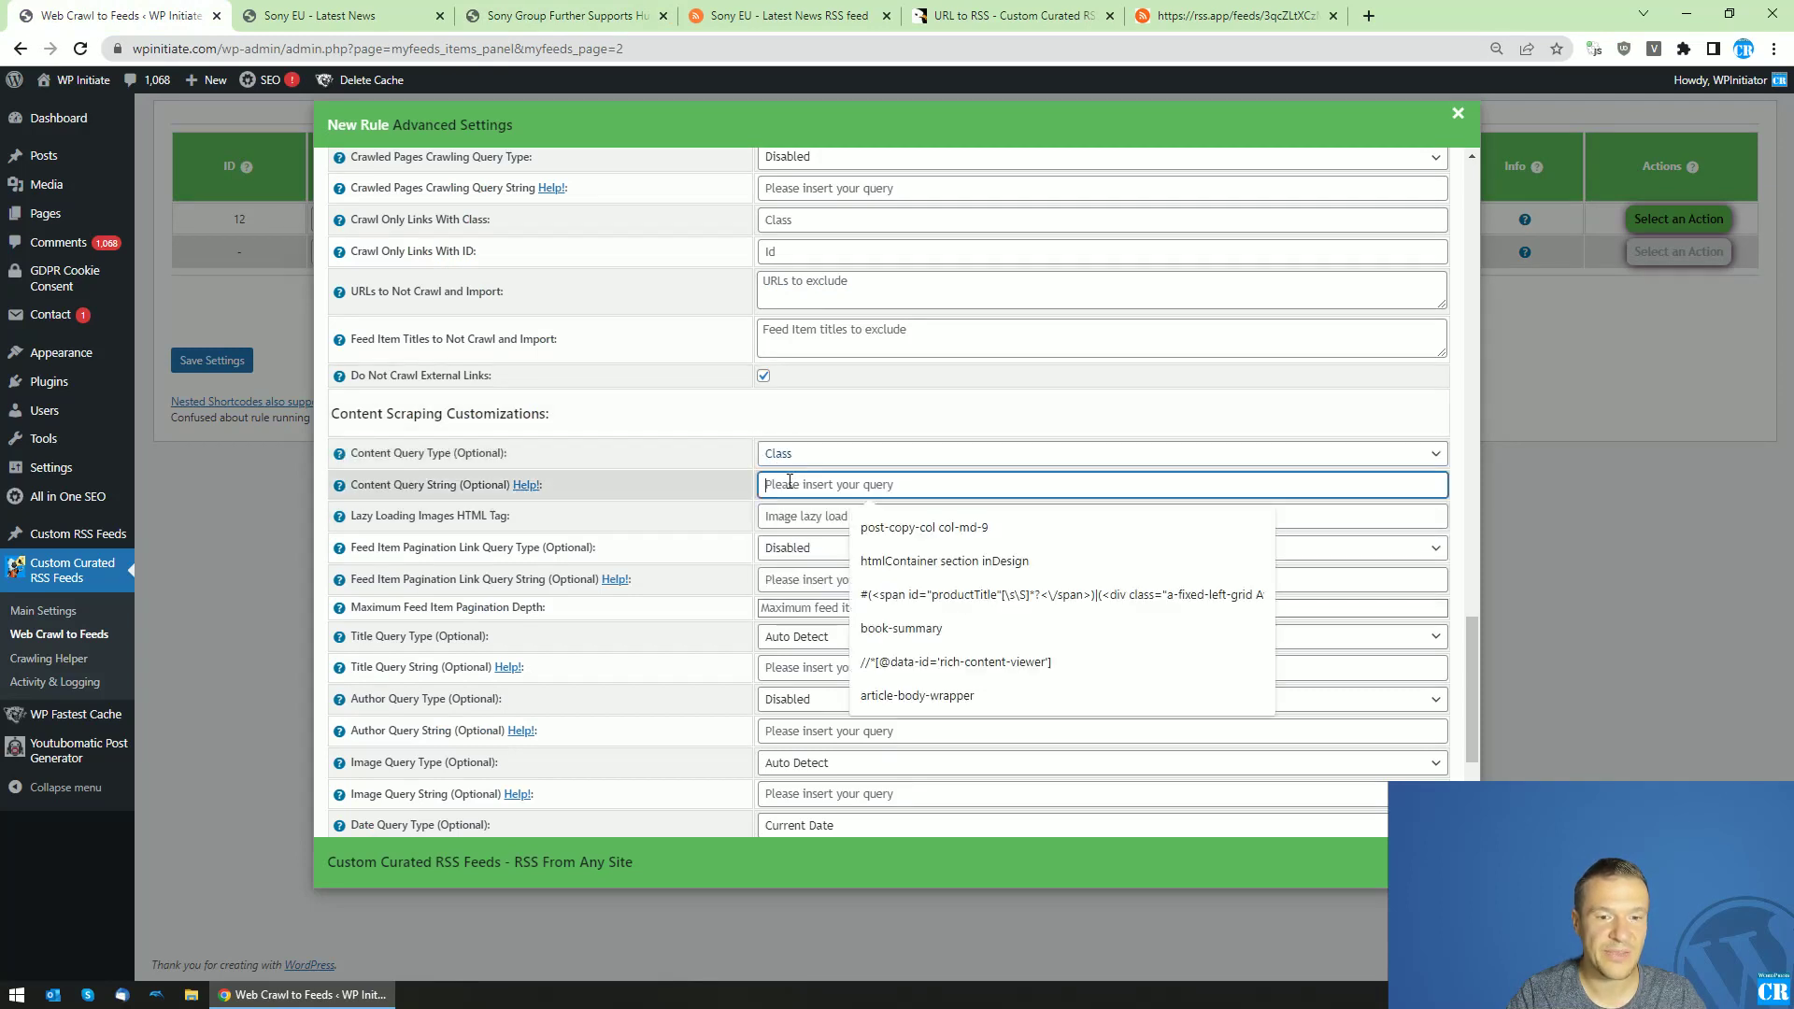
{"action": "key", "text": "ctrl+v"}
{"action": "left_click", "coordinate": [789, 453]}
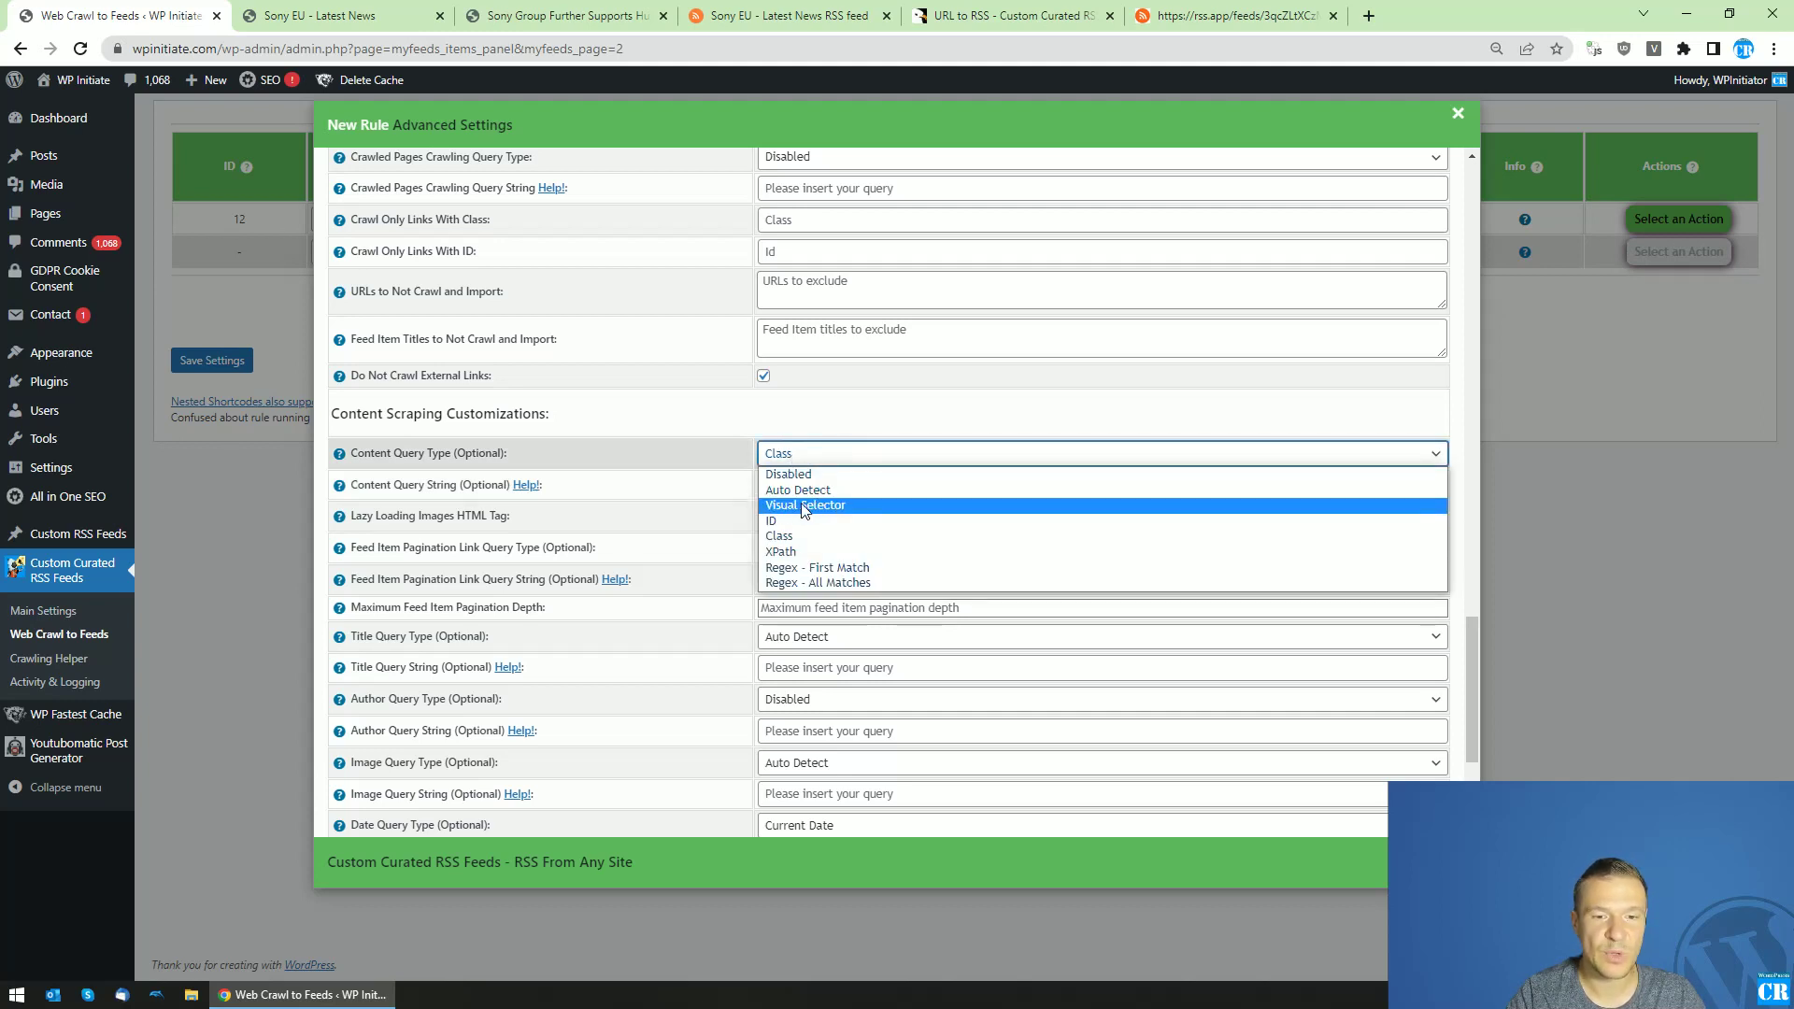
{"action": "left_click", "coordinate": [715, 462]}
Close the Advanced Settings and save the Sony rule as rule 13
{"action": "scroll", "coordinate": [839, 316], "scroll_direction": "up", "scroll_amount": 4}
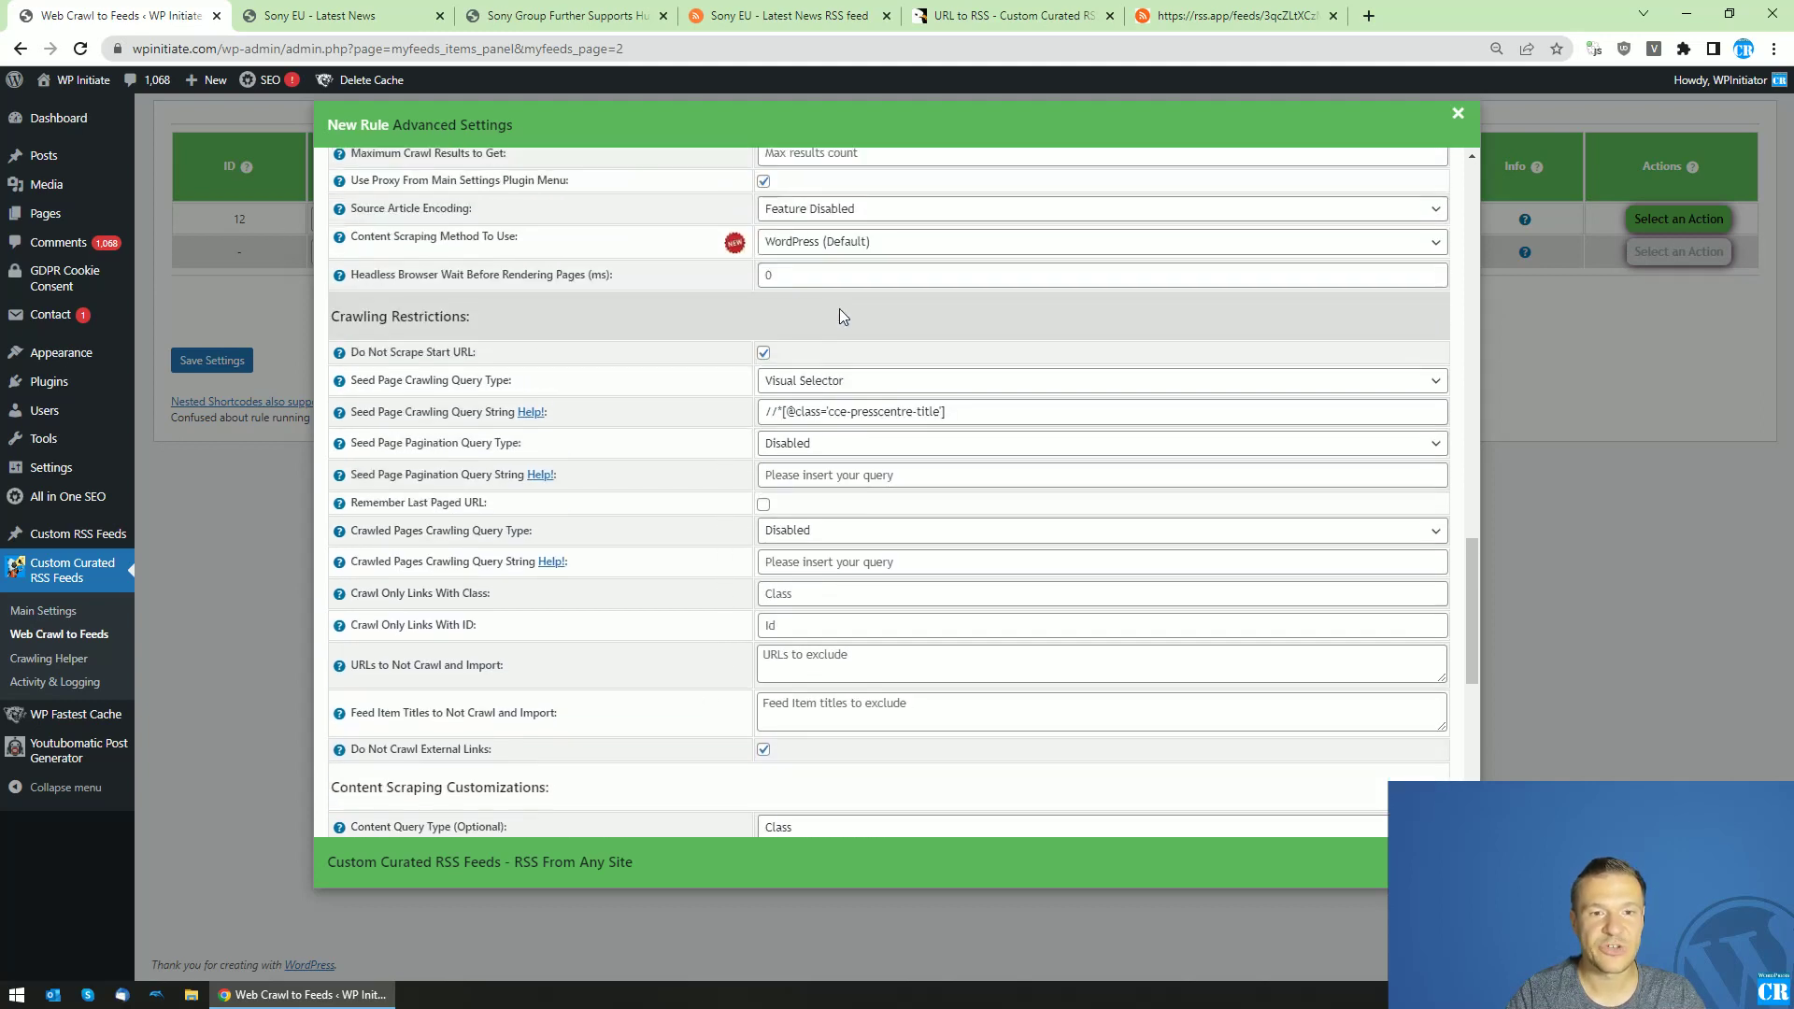
{"action": "scroll", "coordinate": [844, 390], "scroll_direction": "down", "scroll_amount": 3}
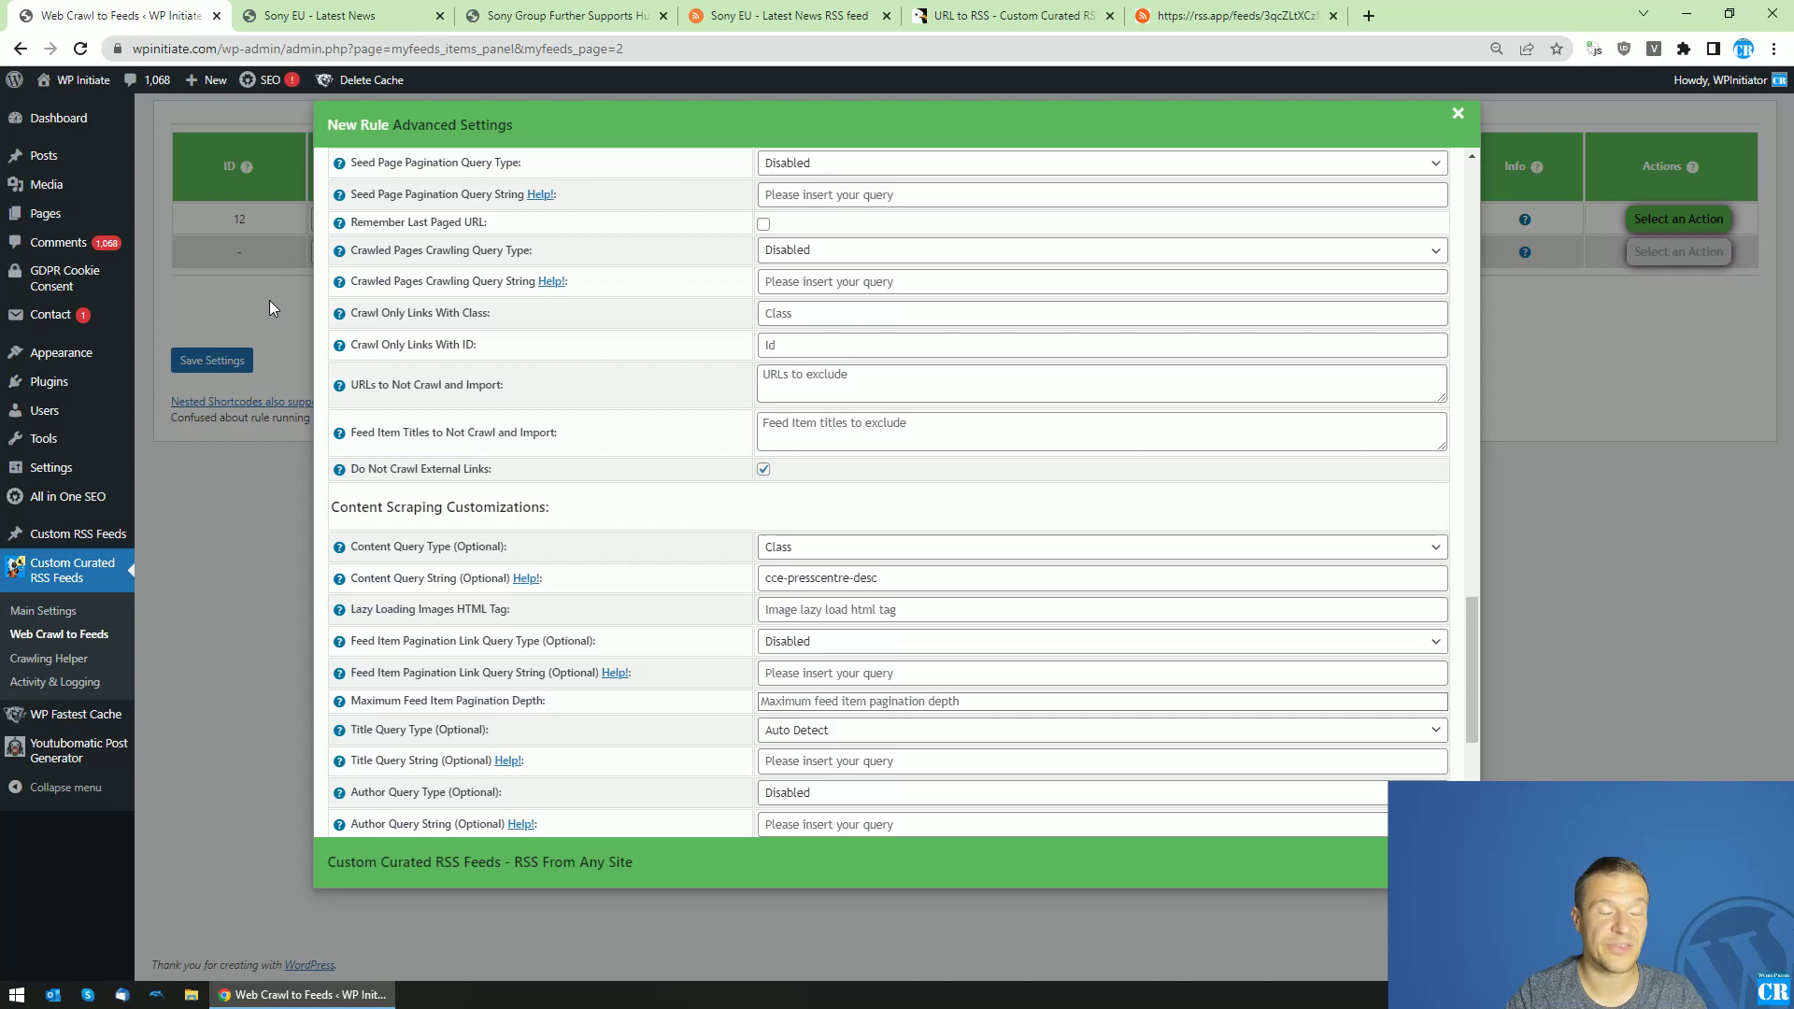
{"action": "left_click", "coordinate": [219, 364]}
{"action": "left_click", "coordinate": [214, 362]}
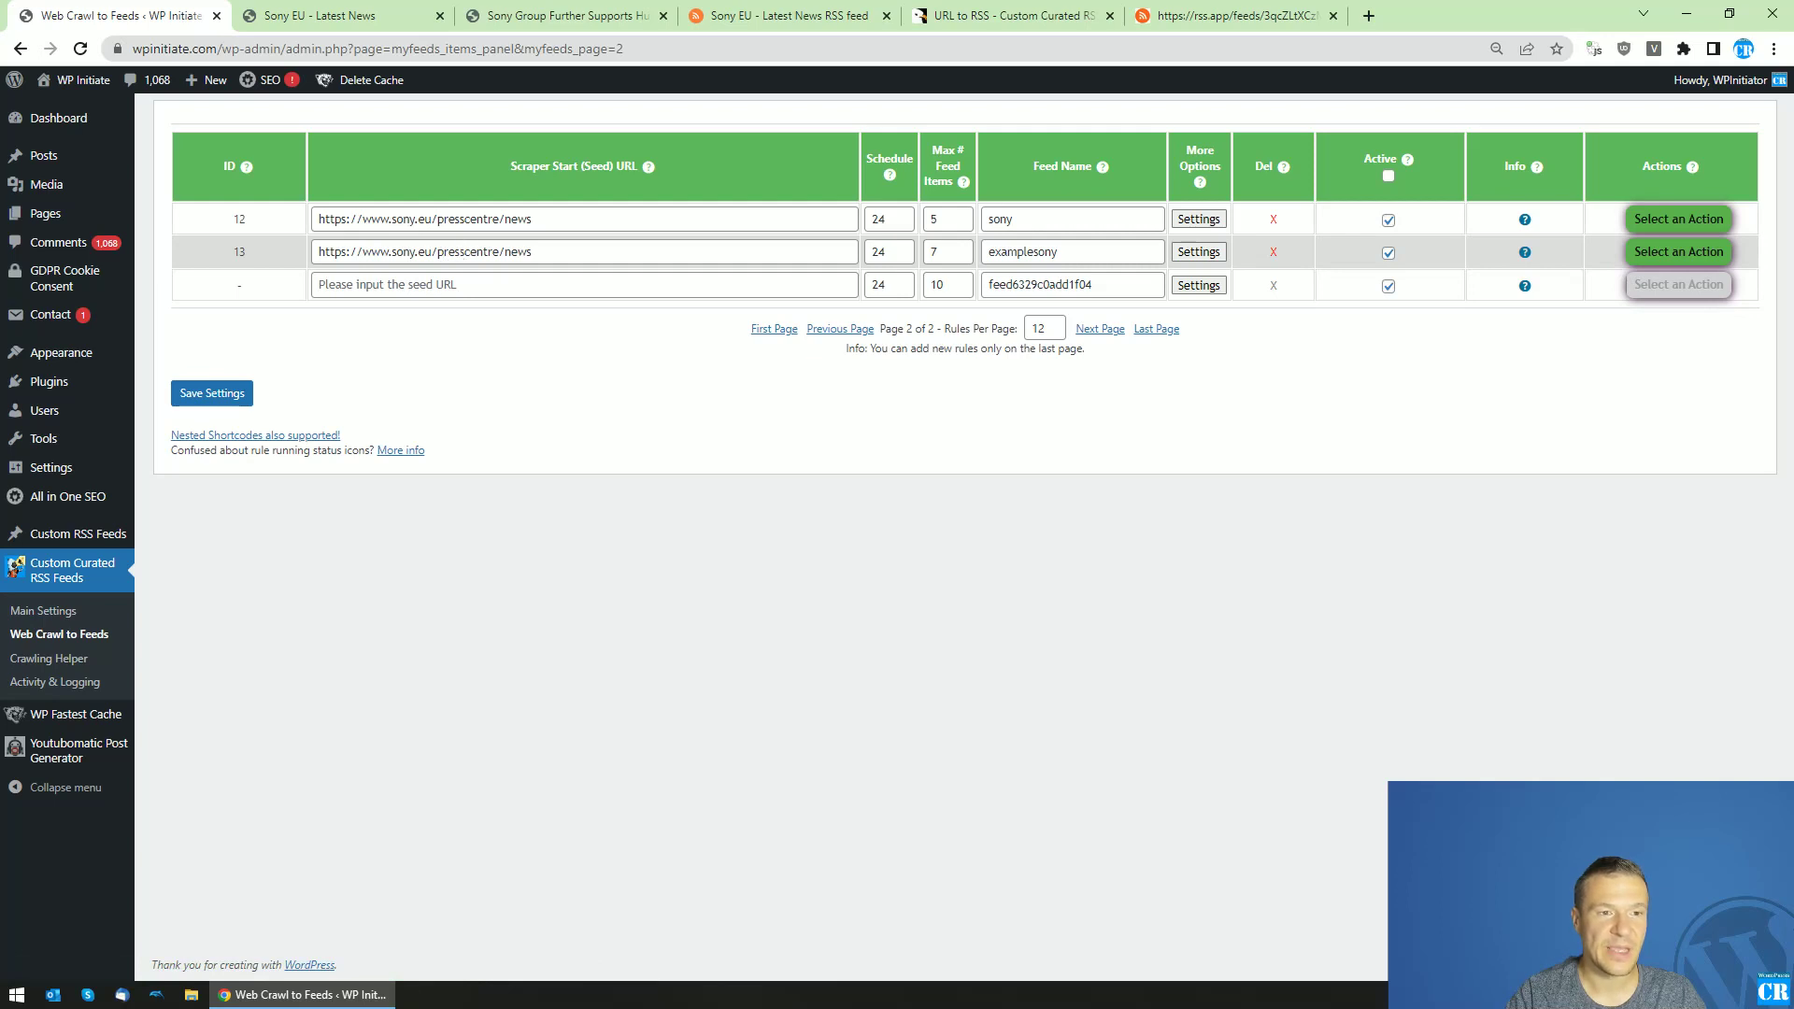
Check rule 13's presscentre/news seed URL and ungenerated feed status, then run examplesony
{"action": "double_click", "coordinate": [467, 251]}
{"action": "double_click", "coordinate": [517, 252]}
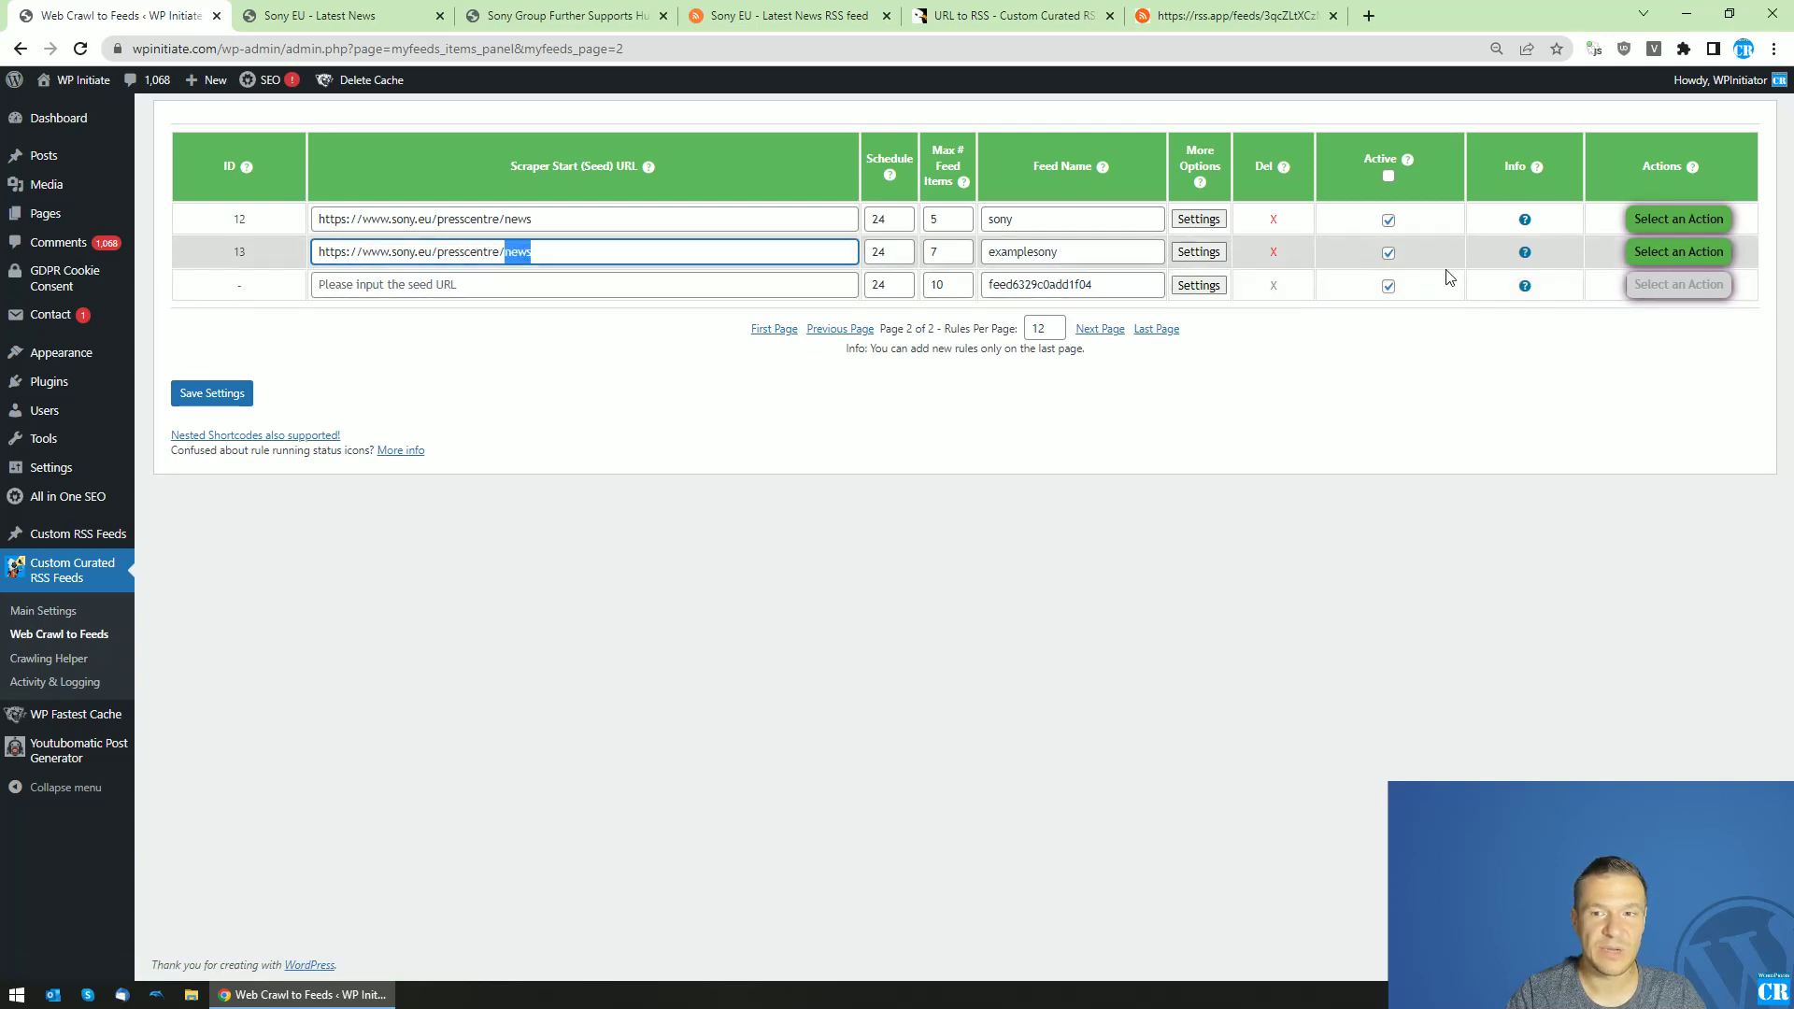
{"action": "left_click", "coordinate": [1616, 243]}
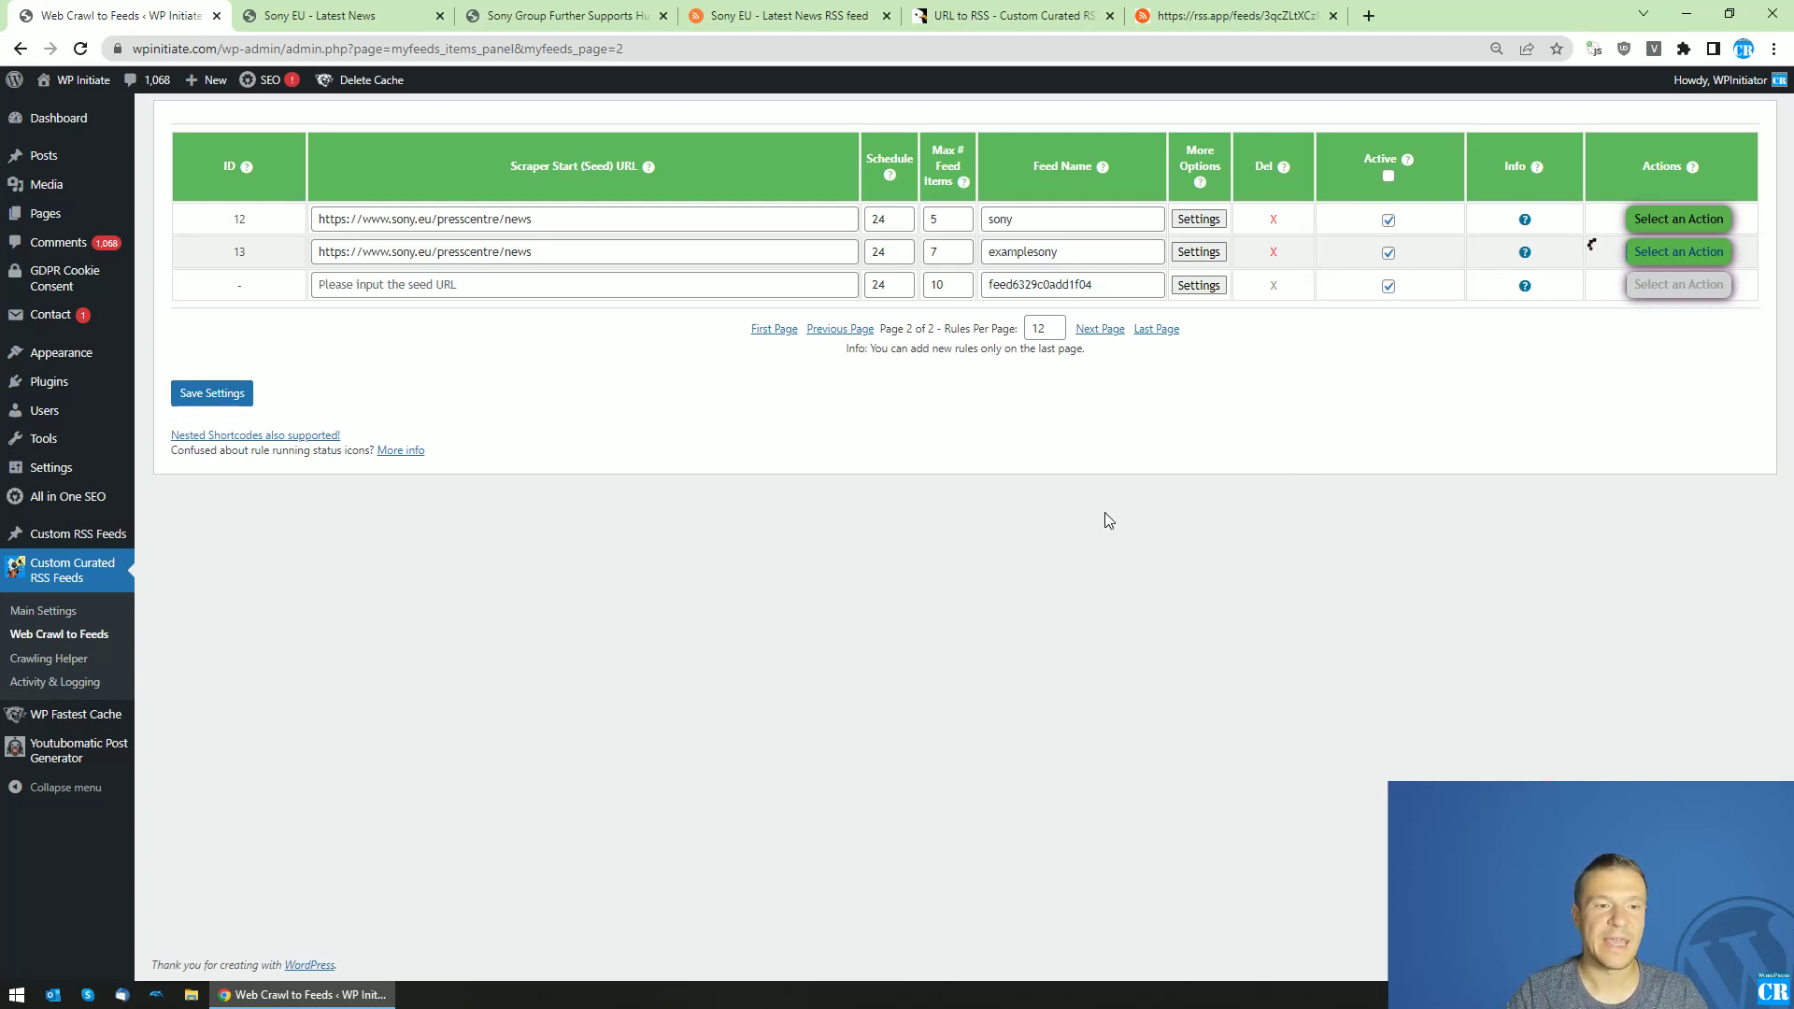
{"action": "mouse_move", "coordinate": [1526, 259]}
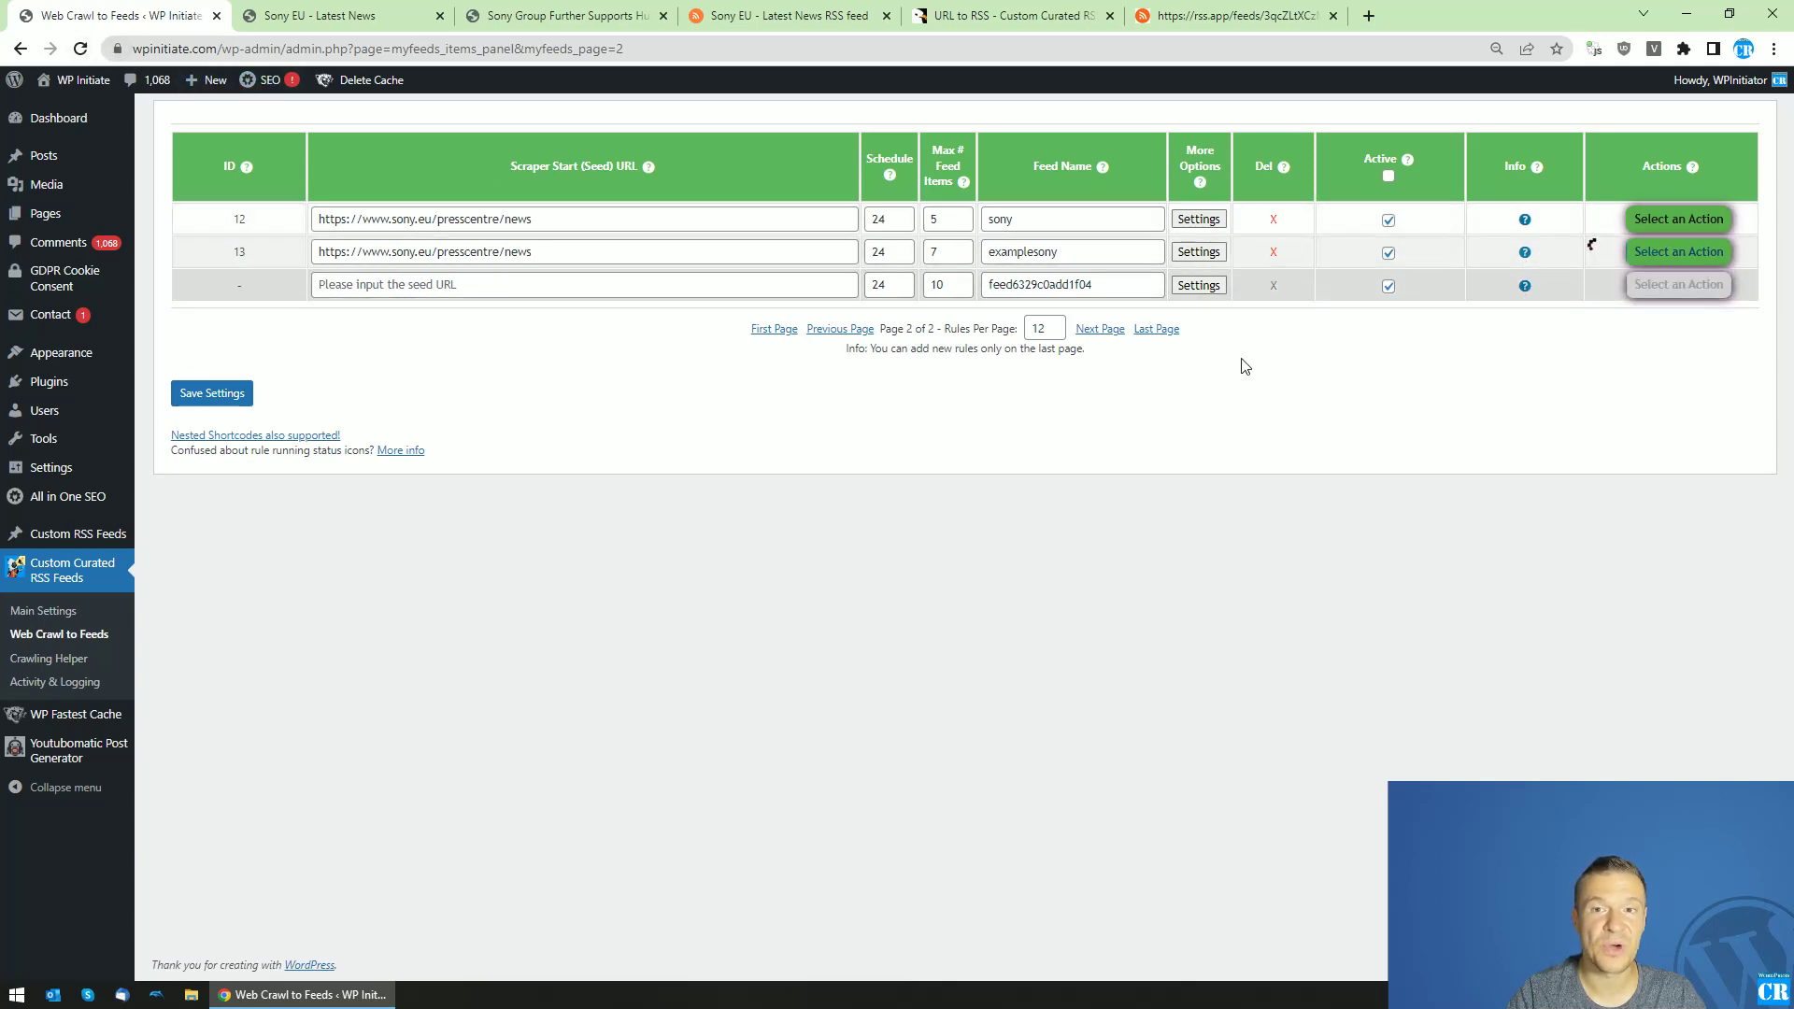
{"action": "mouse_move", "coordinate": [1584, 252]}
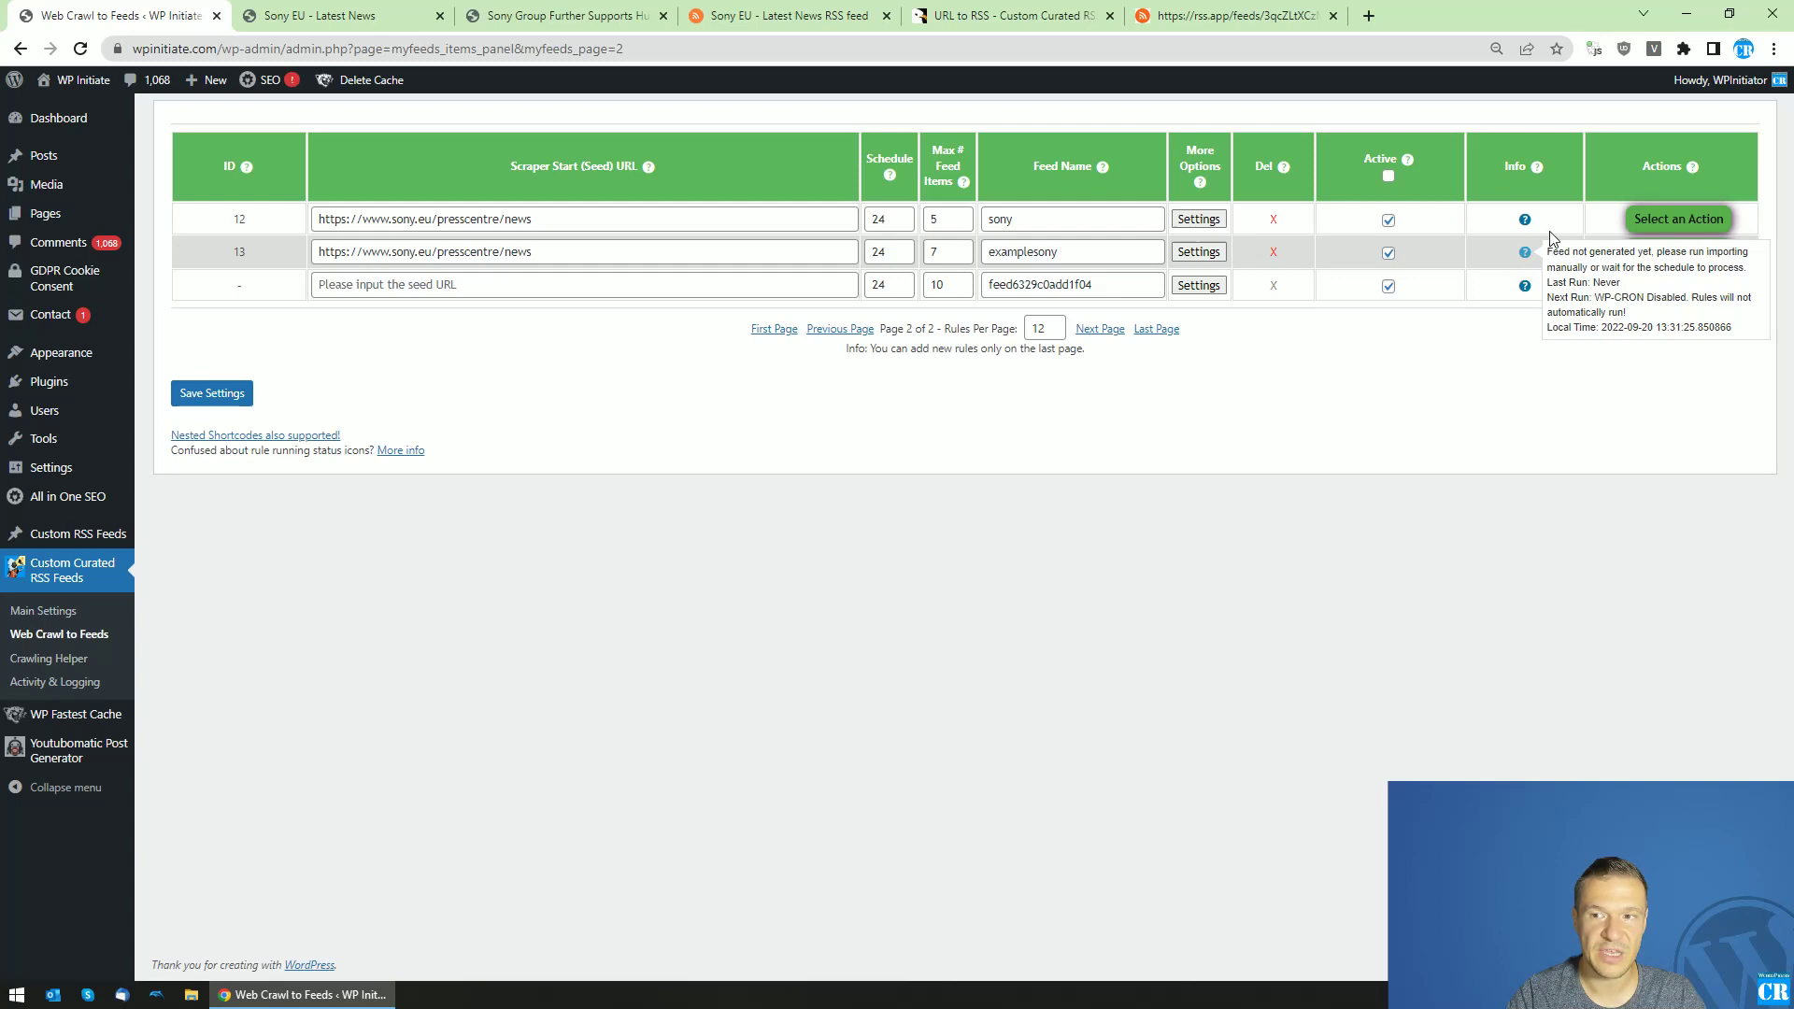
{"action": "left_click", "coordinate": [1597, 244]}
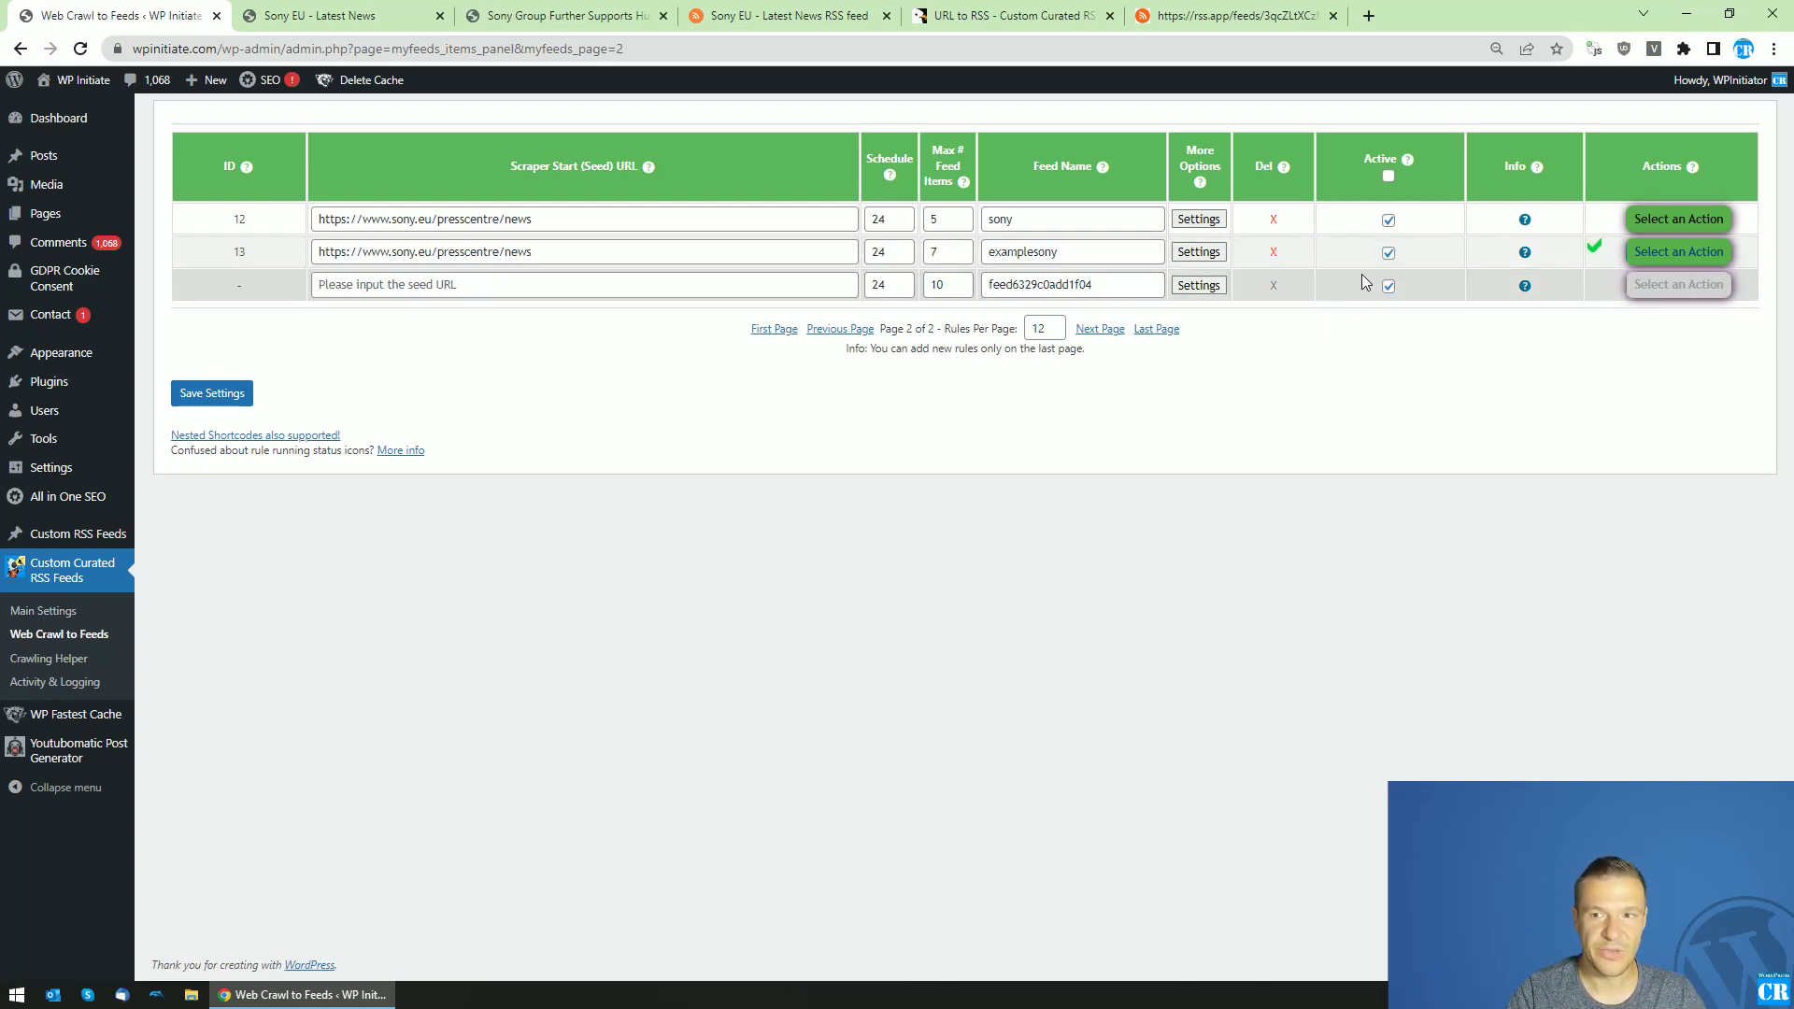
Reload the rules page and open row 13's generated examplesony feed from its Info link
{"action": "left_click", "coordinate": [72, 52]}
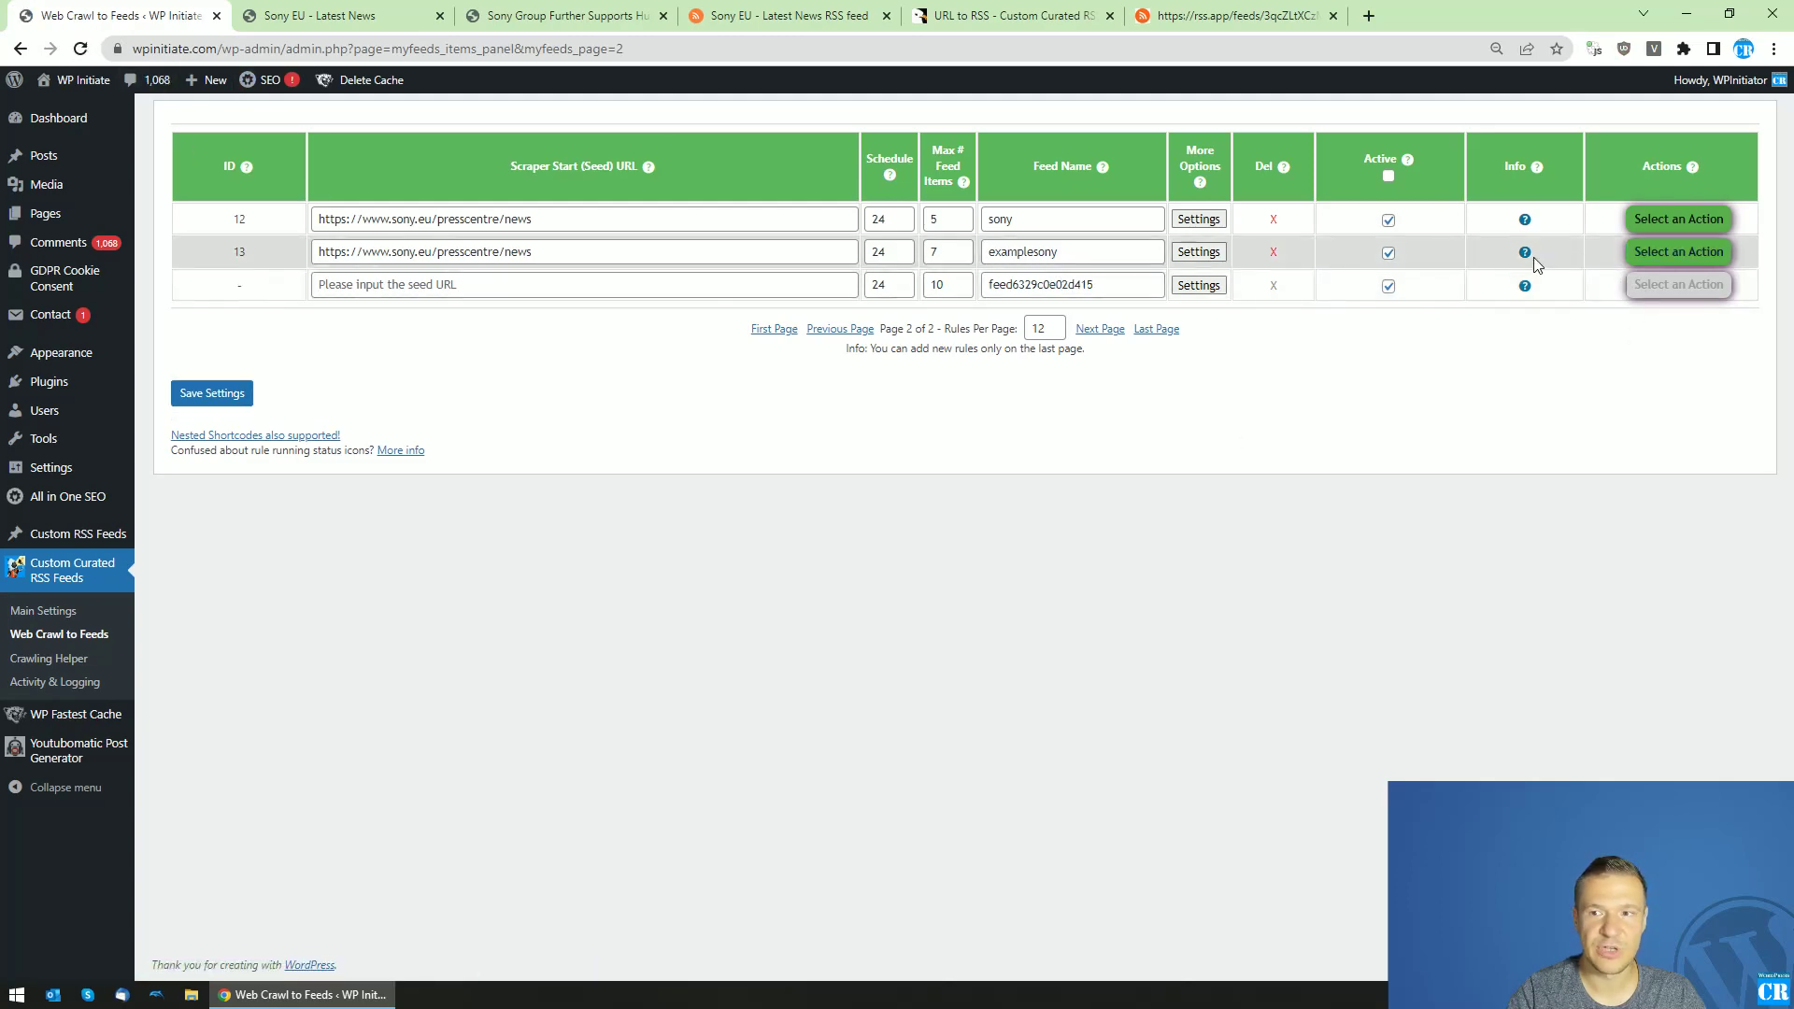
{"action": "left_click", "coordinate": [1578, 249], "text": "ctrl"}
{"action": "left_click", "coordinate": [322, 15]}
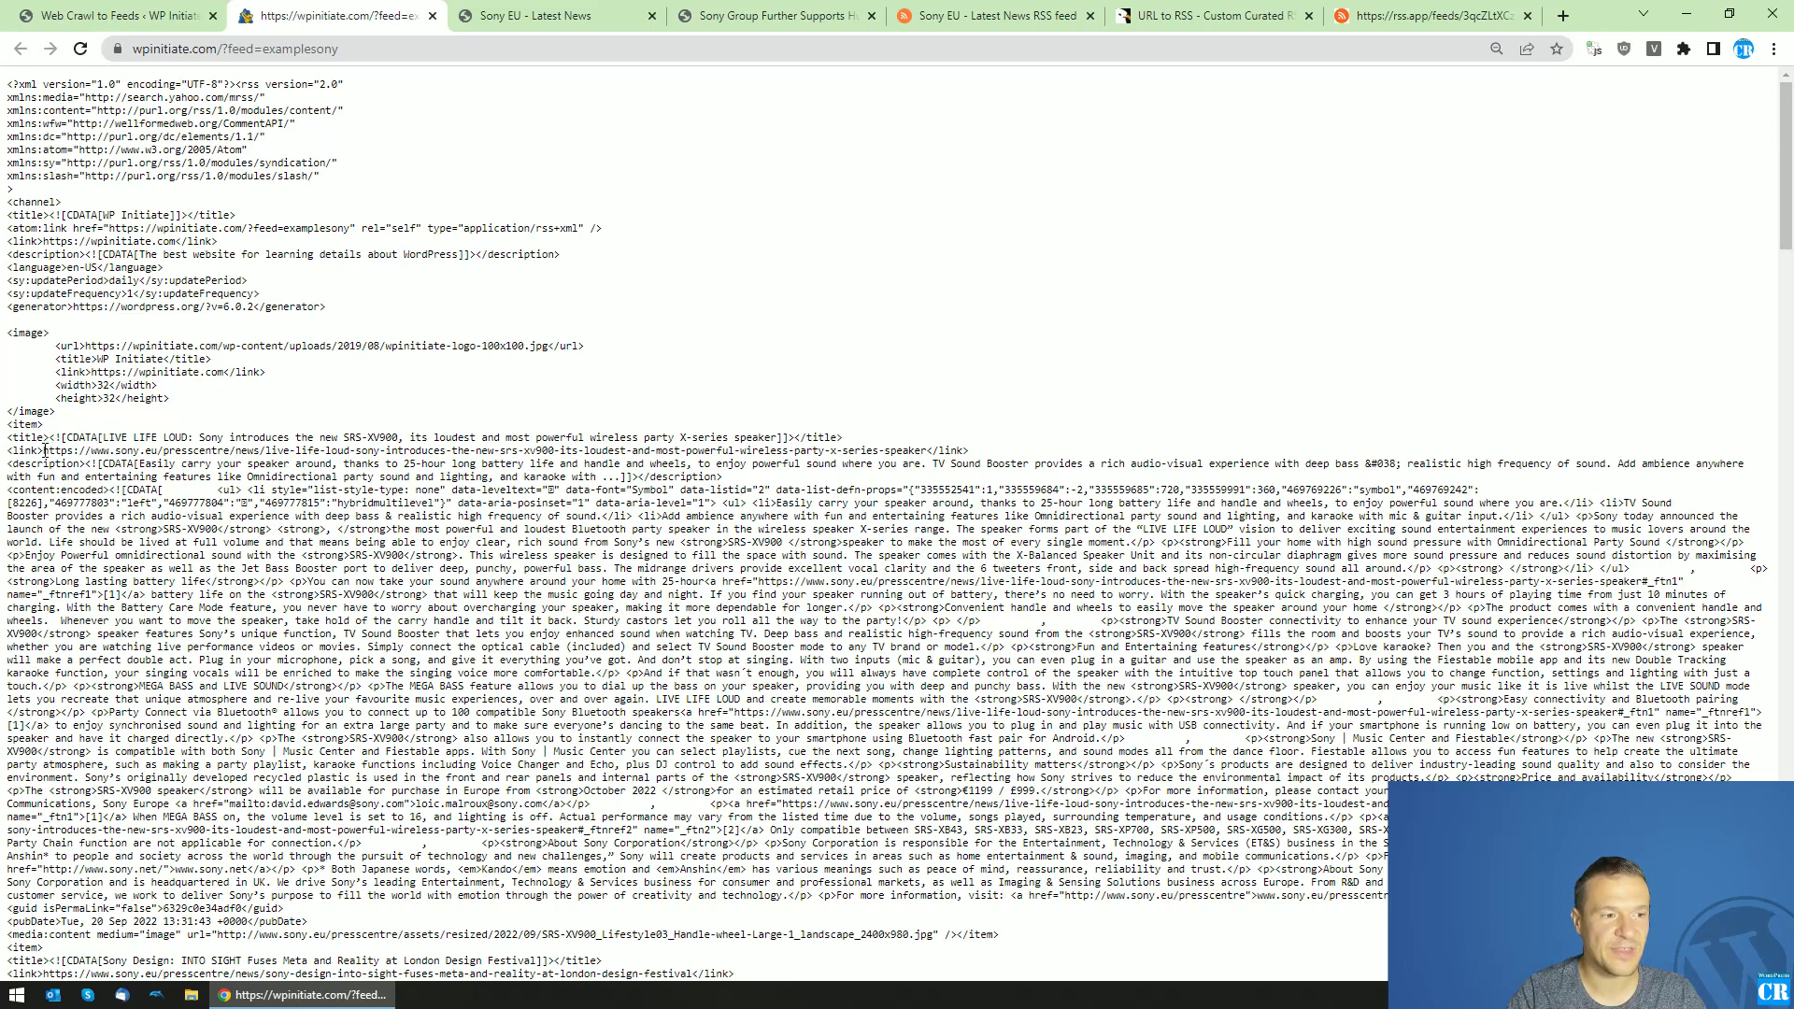
Inspect the feed's content:encoded full article text and the first item's title, LIVE LIFE LOUD
{"action": "mouse_move", "coordinate": [117, 478]}
{"action": "left_mouse_down"}
{"action": "mouse_move", "coordinate": [934, 566]}
{"action": "mouse_move", "coordinate": [116, 478]}
{"action": "mouse_move", "coordinate": [120, 498]}
{"action": "left_mouse_up"}
{"action": "left_click", "coordinate": [4, 500]}
{"action": "left_click_drag", "start_coordinate": [6, 489], "coordinate": [125, 490]}
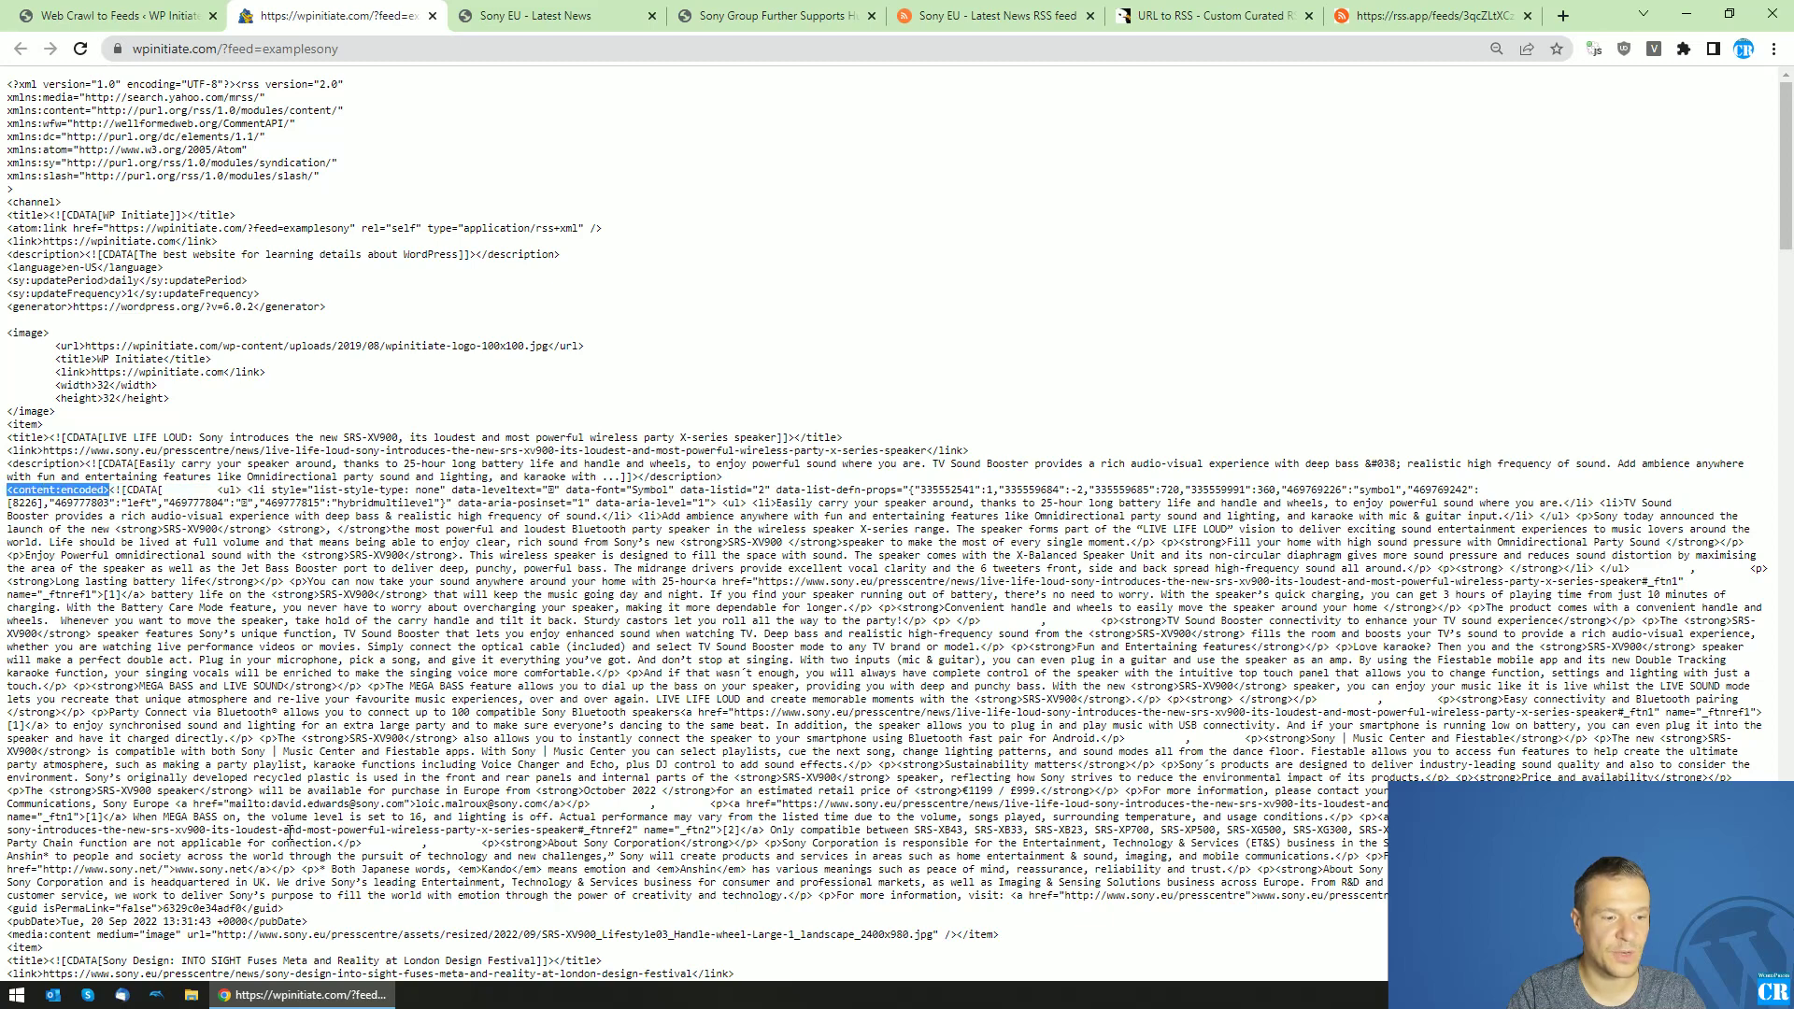
{"action": "scroll", "coordinate": [290, 832], "scroll_direction": "down", "scroll_amount": 2}
{"action": "left_click_drag", "start_coordinate": [91, 251], "coordinate": [199, 250]}
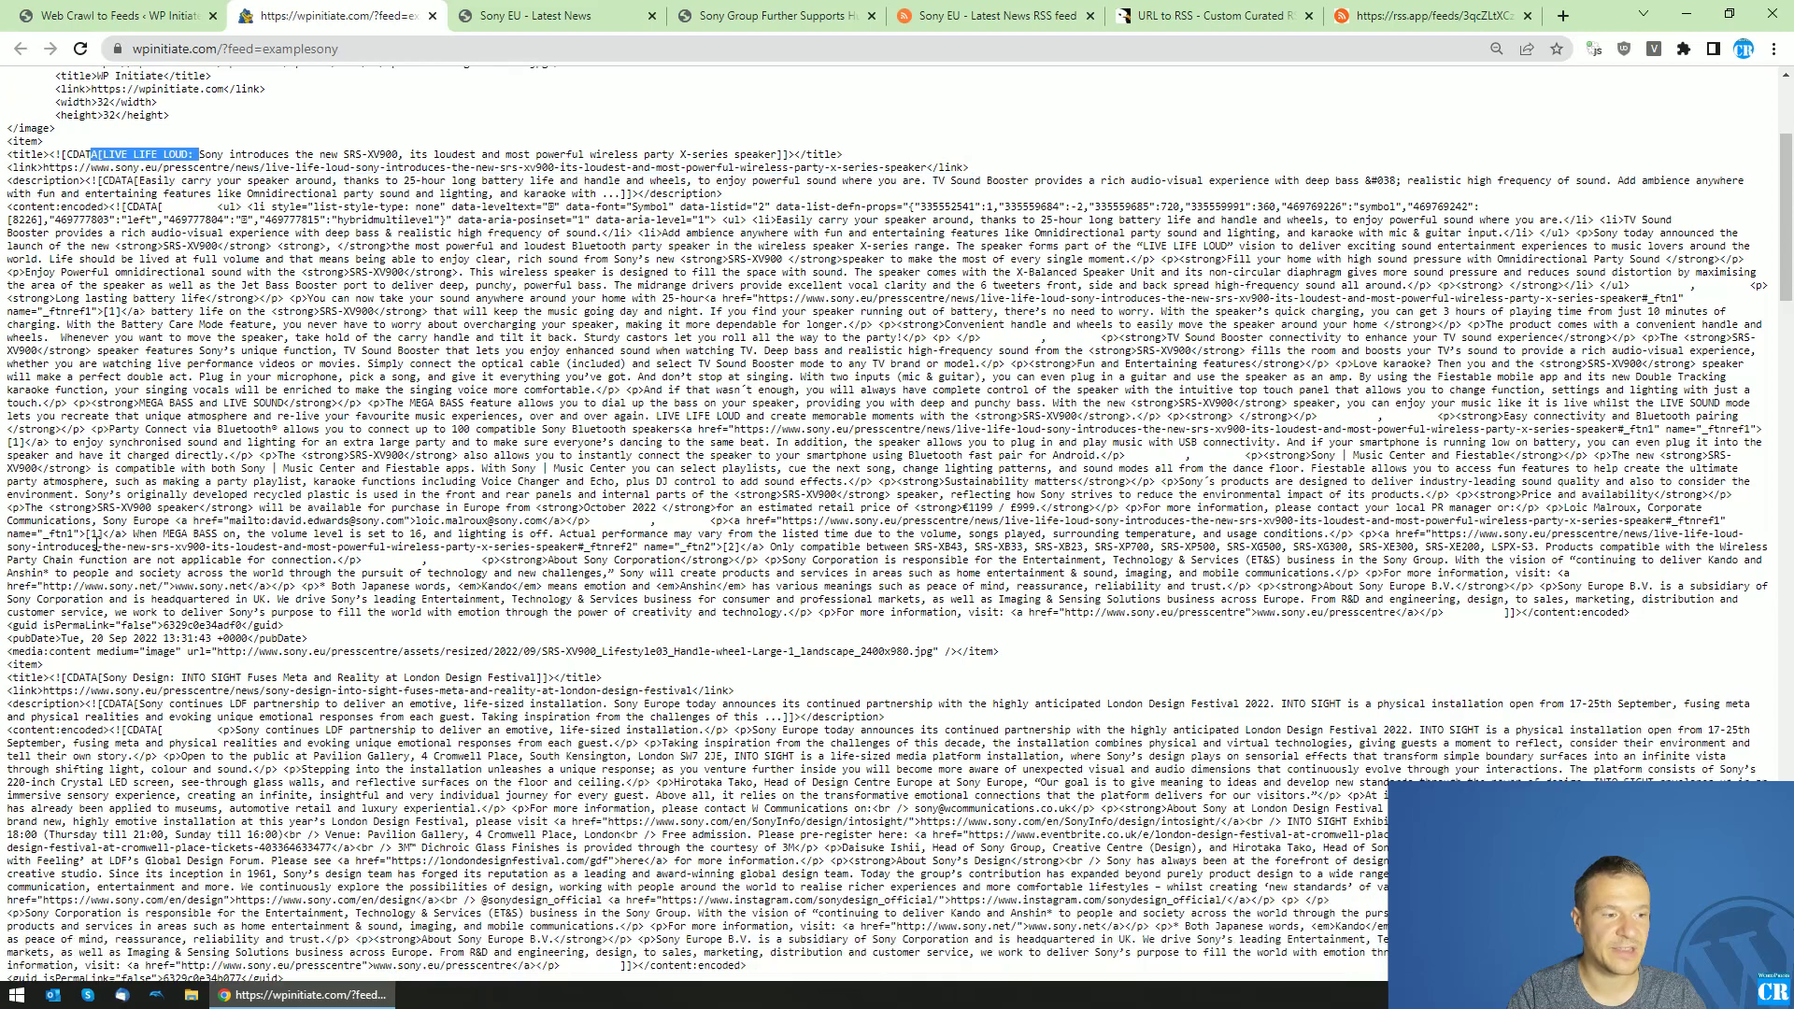
{"action": "scroll", "coordinate": [283, 561], "scroll_direction": "down", "scroll_amount": 2}
Copy the article's image URL and load it in a new tab to verify it, then close it
{"action": "left_click_drag", "start_coordinate": [42, 561], "coordinate": [917, 560]}
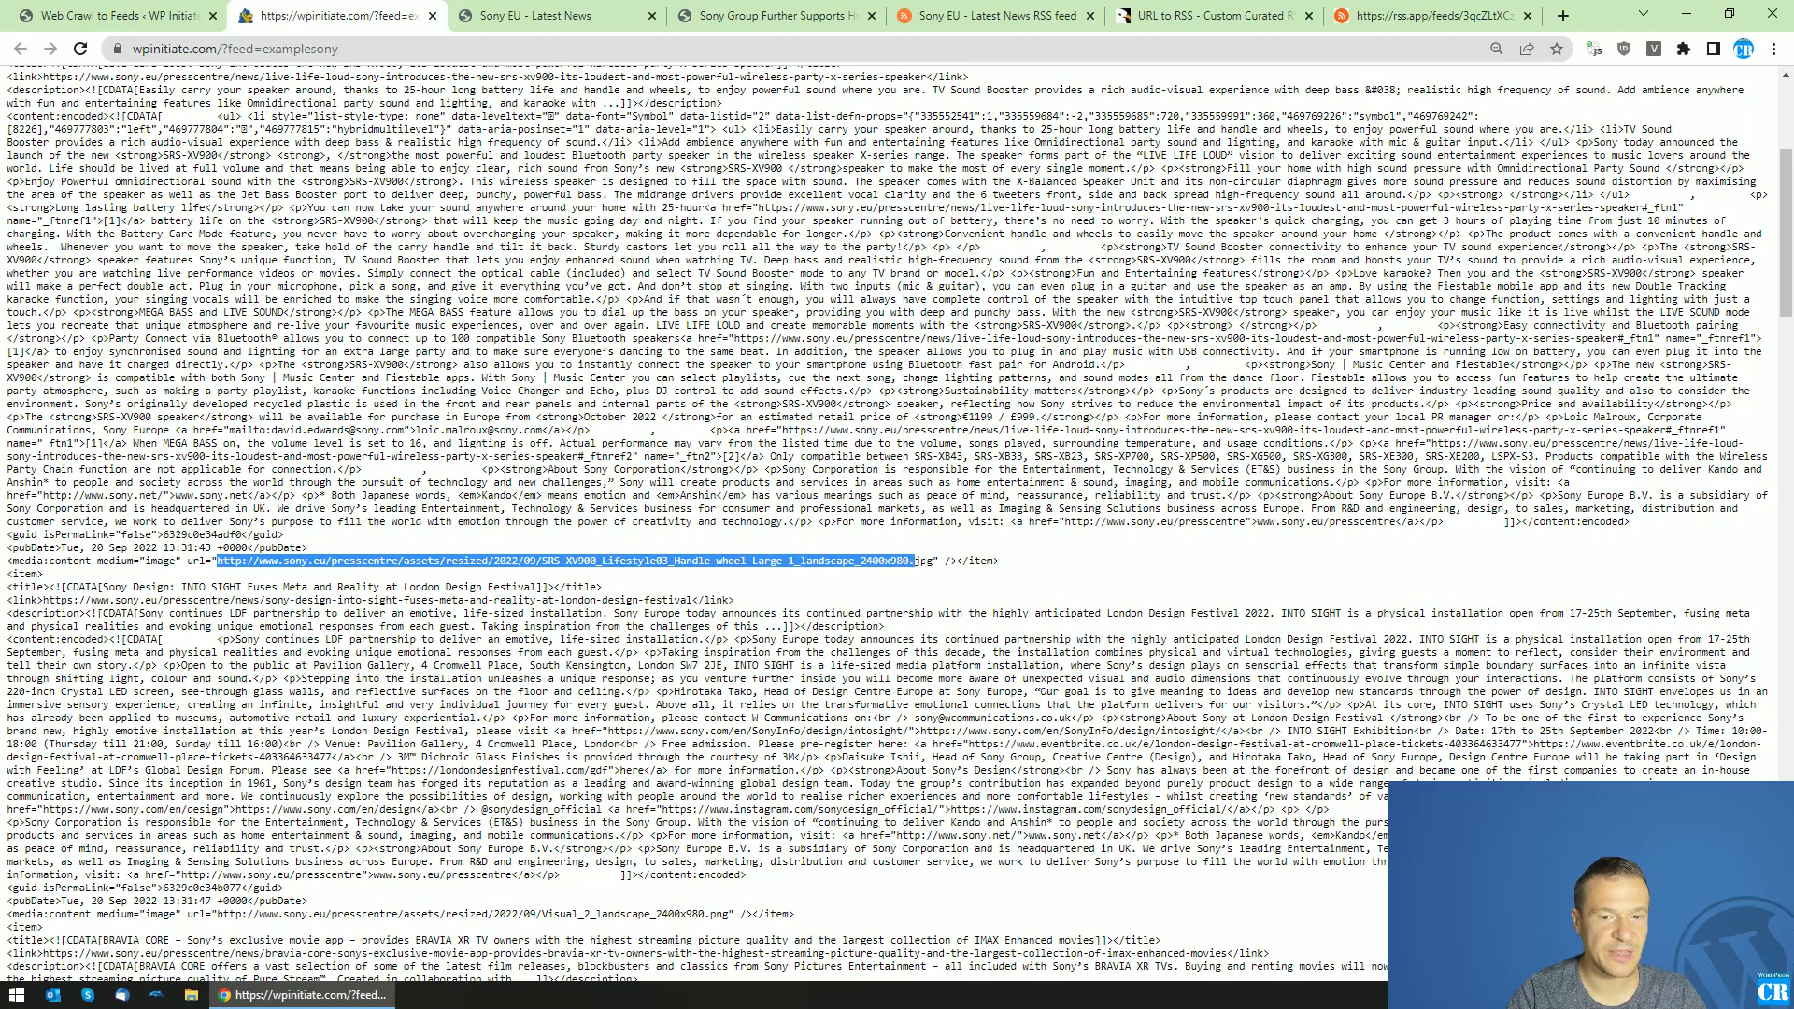
{"action": "key", "text": "ctrl+c"}
{"action": "key", "text": "ctrl+t"}
{"action": "key", "text": "ctrl+v"}
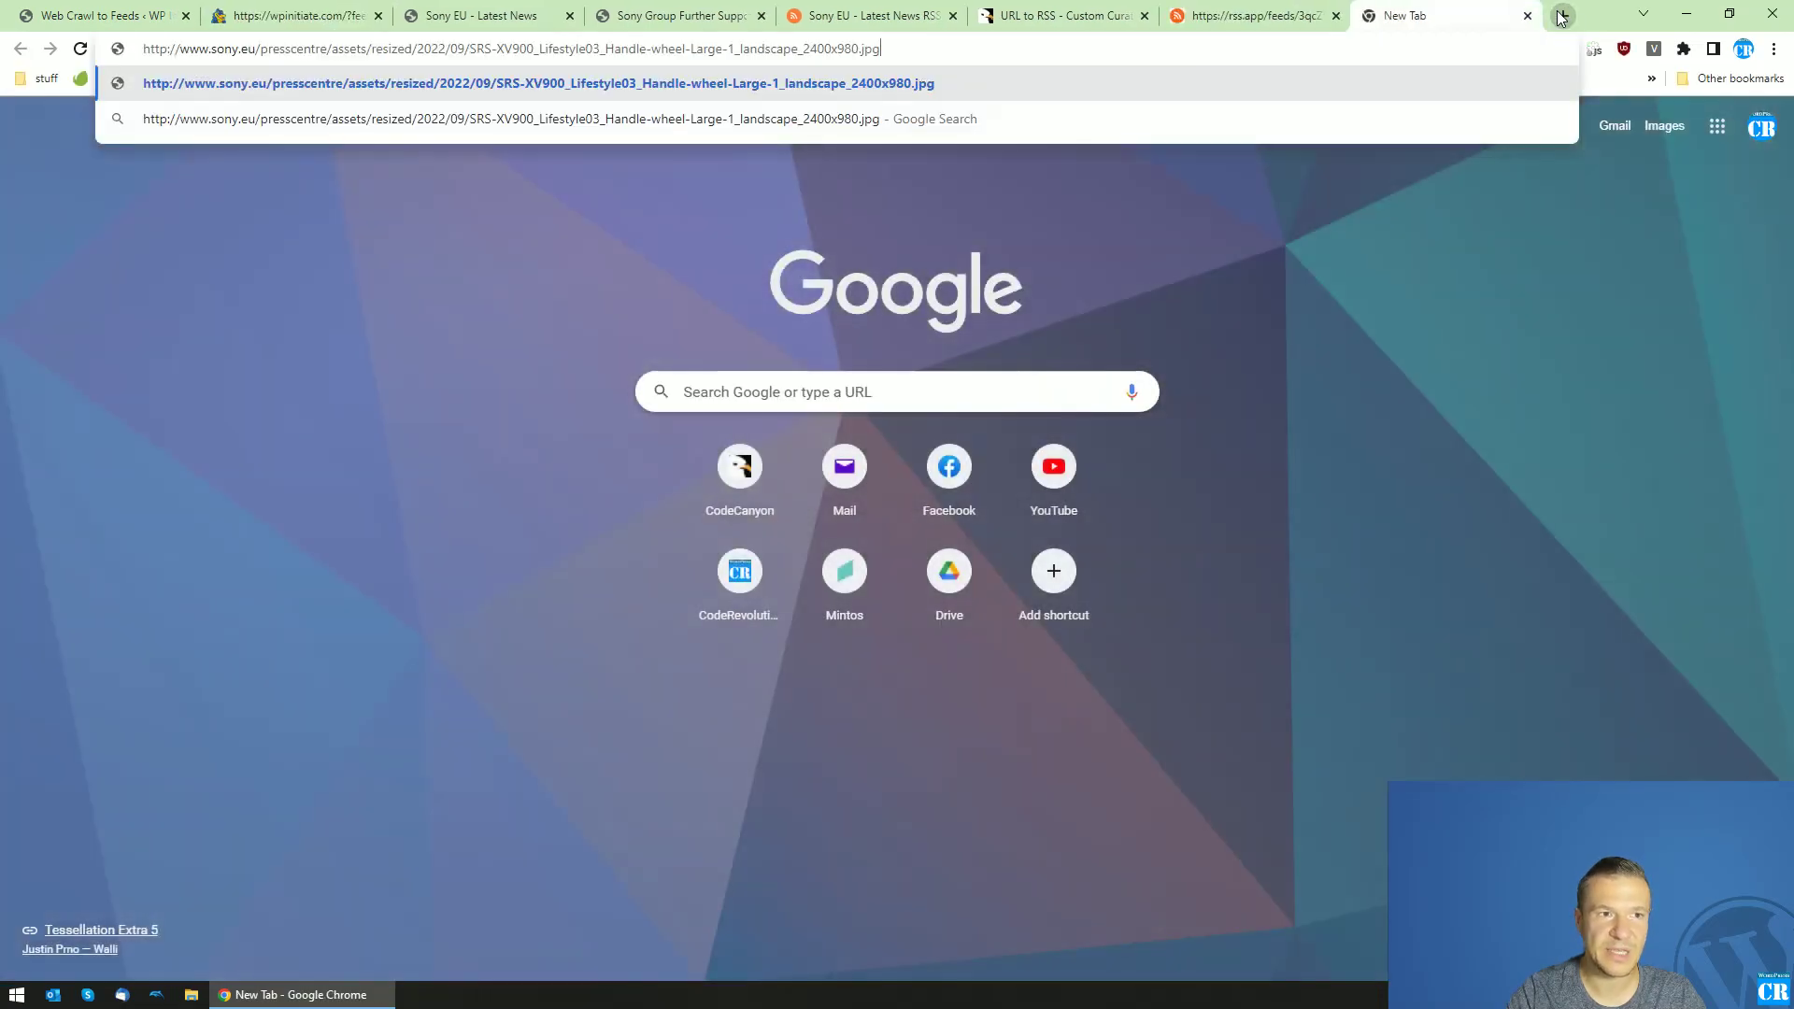
{"action": "key", "text": "Return"}
{"action": "left_click", "coordinate": [1527, 16]}
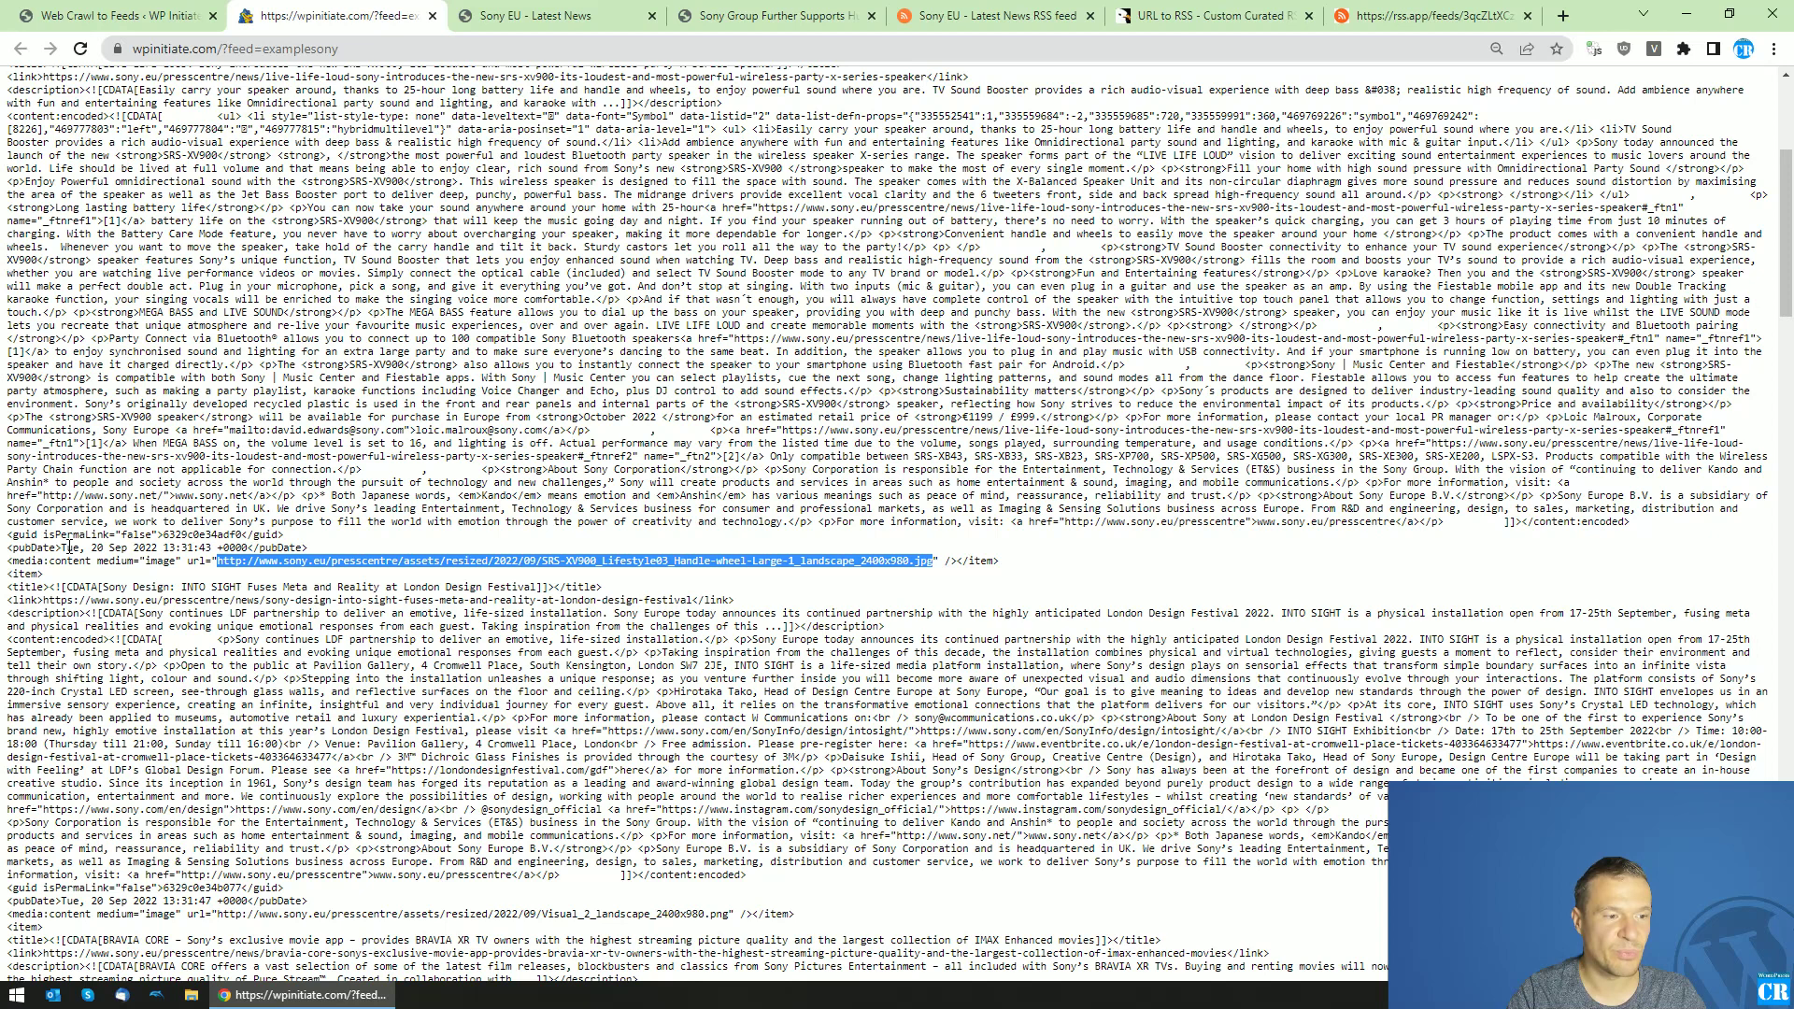
Check the item's publication date, then bring up RSS.app's Sony feed for comparison
{"action": "left_click_drag", "start_coordinate": [68, 547], "coordinate": [204, 548]}
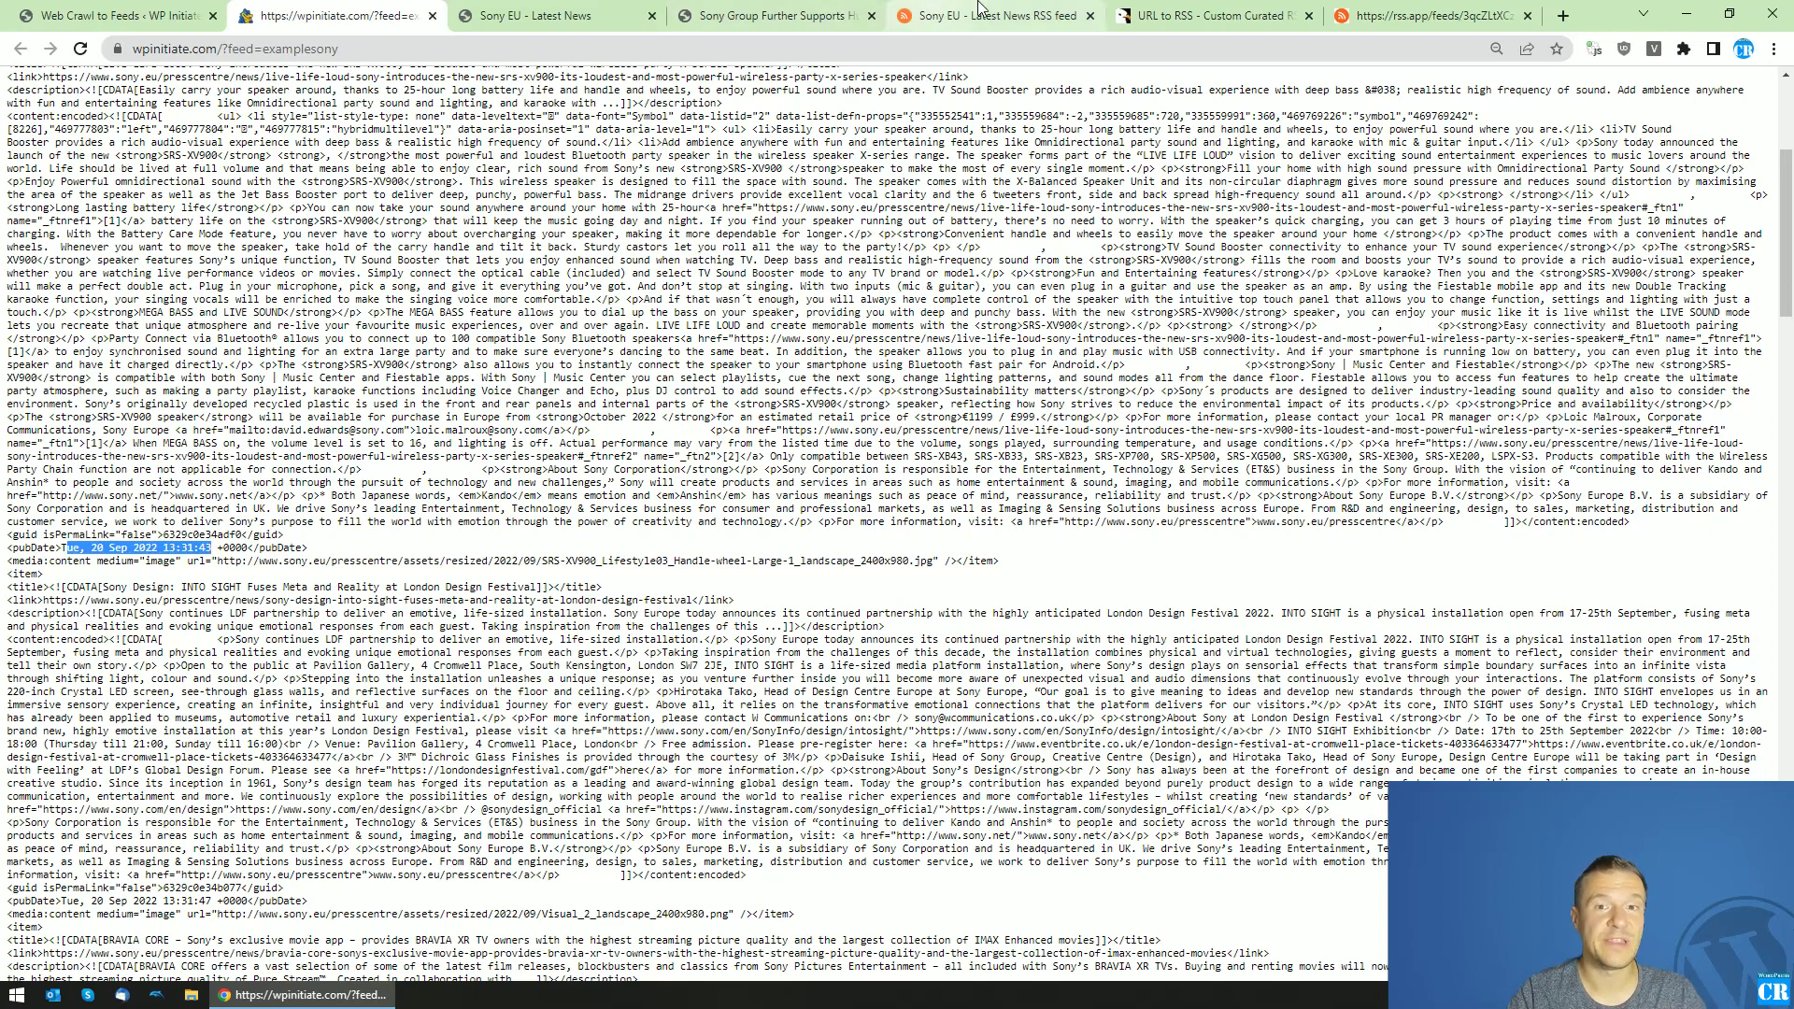
{"action": "left_click", "coordinate": [1206, 15]}
{"action": "left_click", "coordinate": [306, 11]}
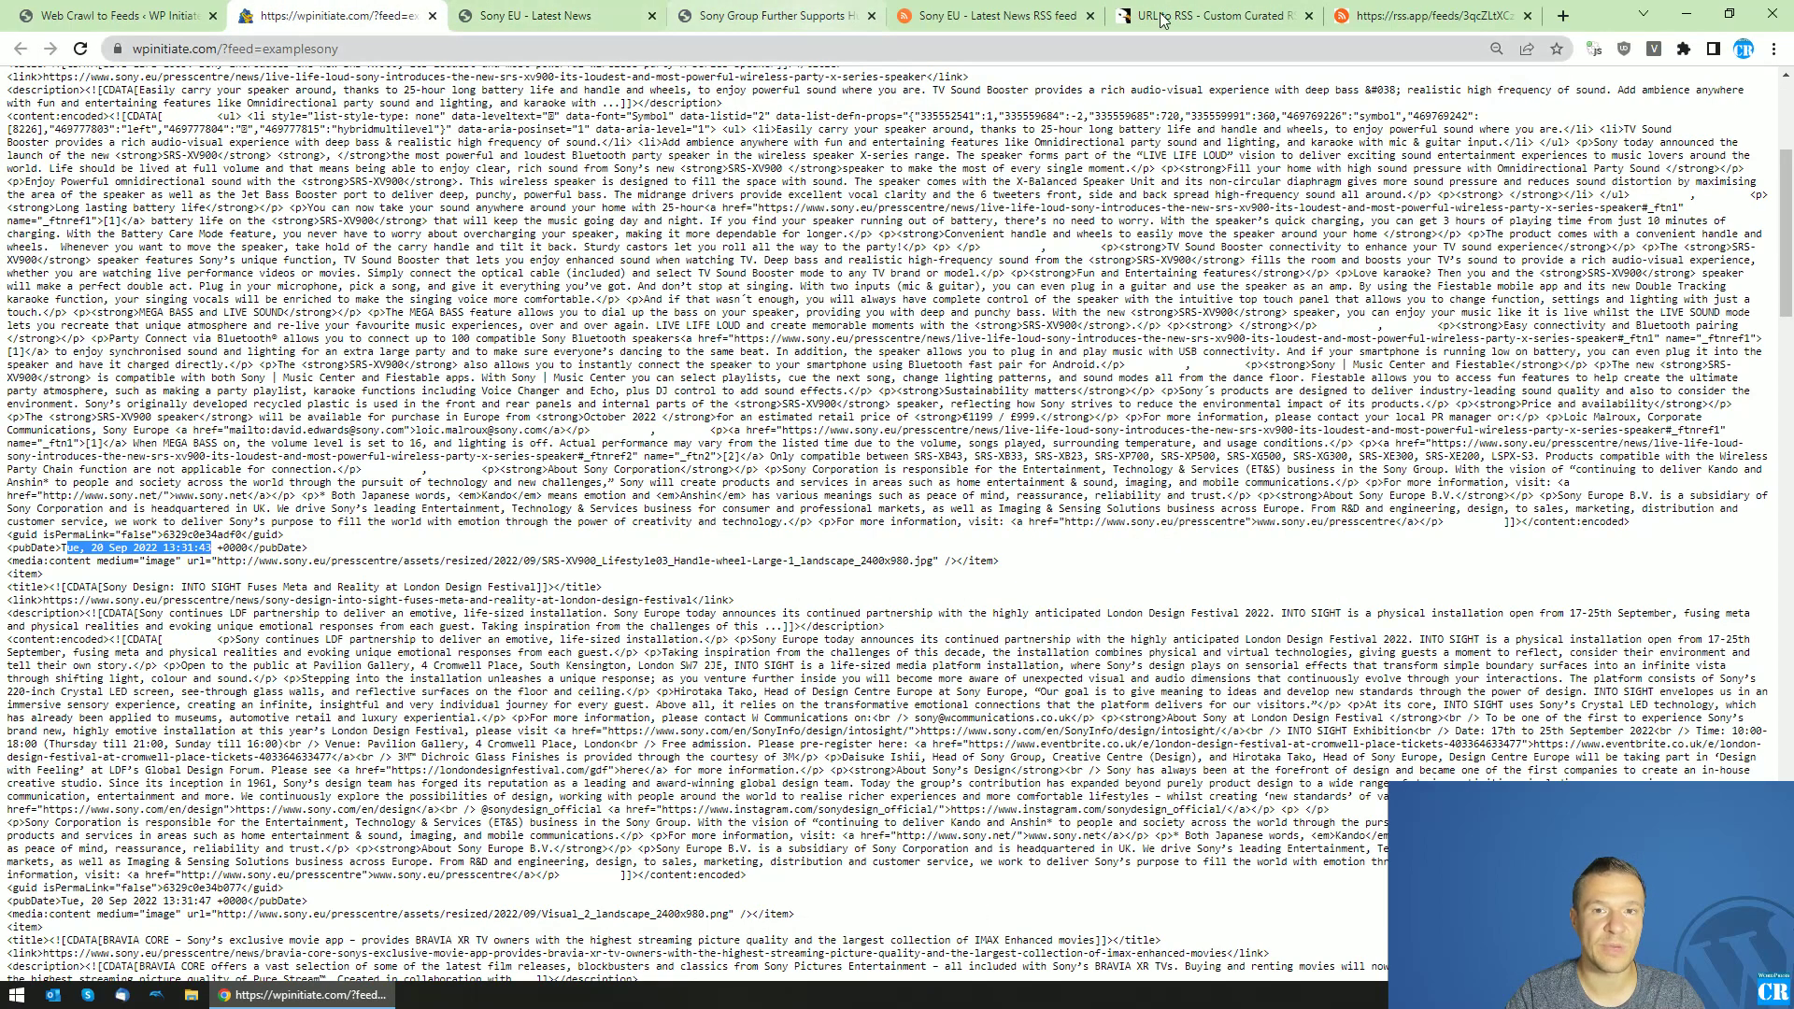
{"action": "left_click", "coordinate": [1430, 16]}
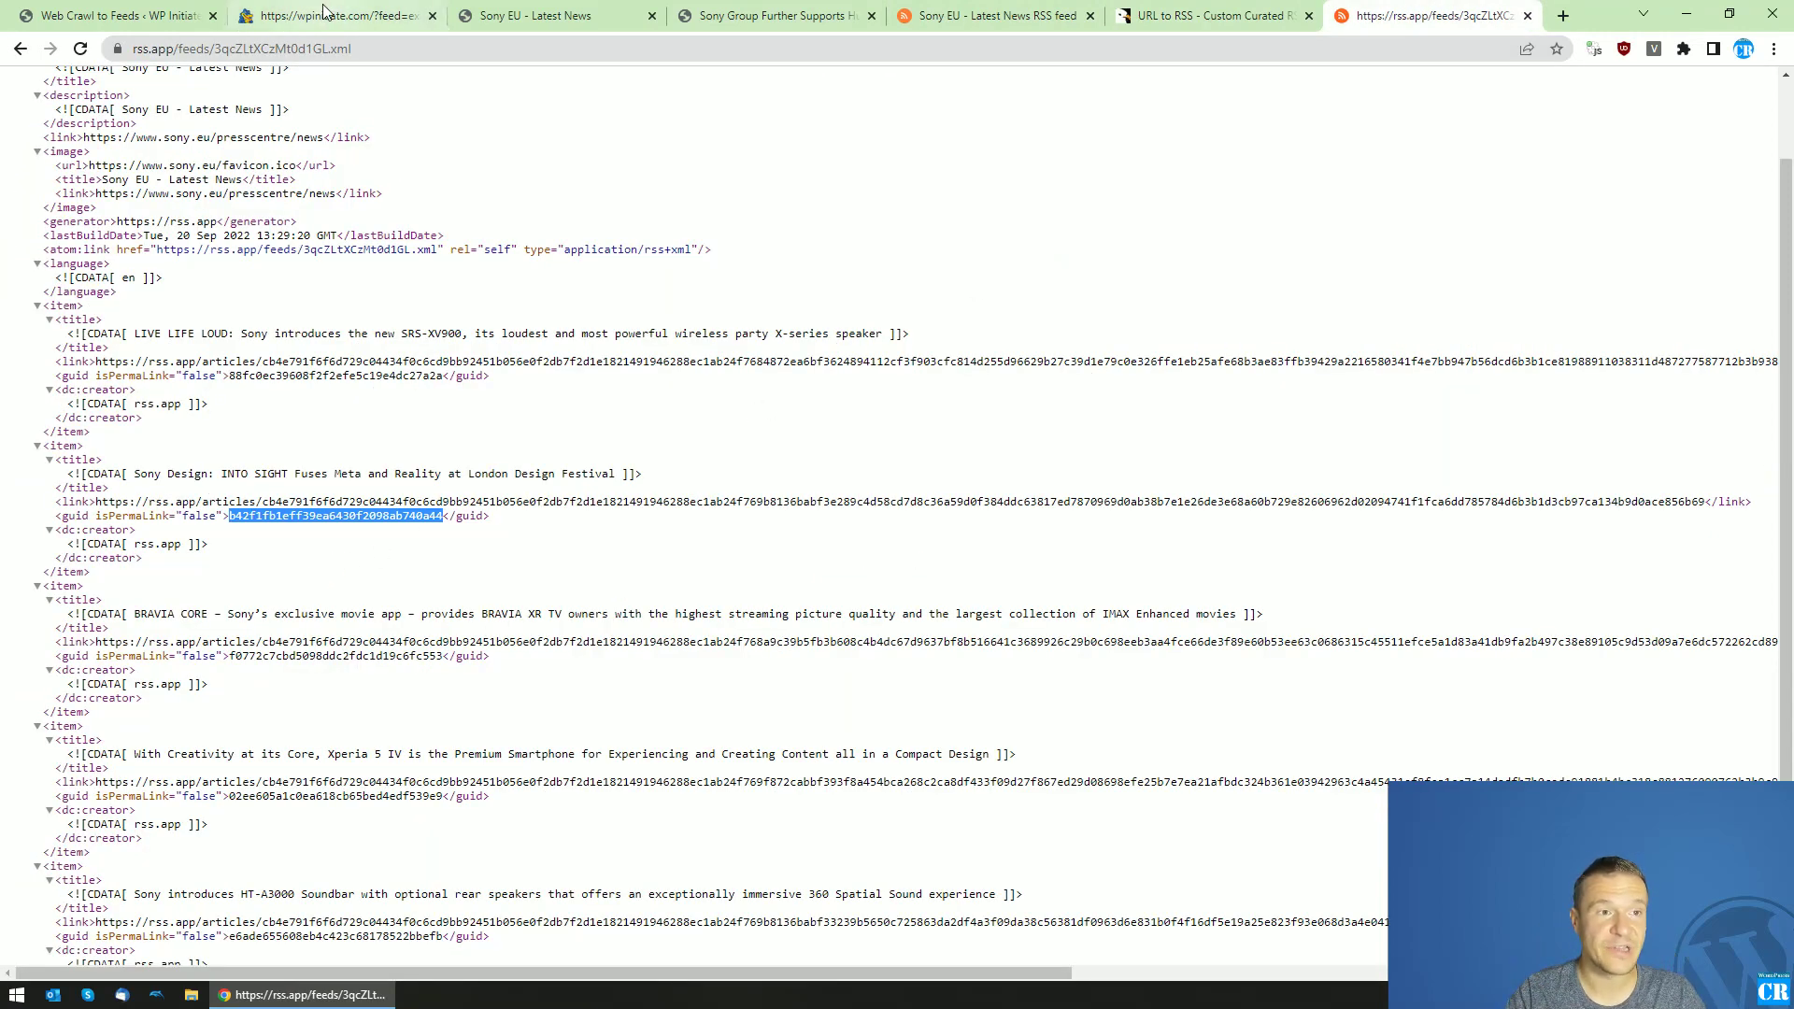
Return to the $39 URL to RSS CodeCanyon listing from RSS.app's feed
{"action": "left_click", "coordinate": [1115, 11]}
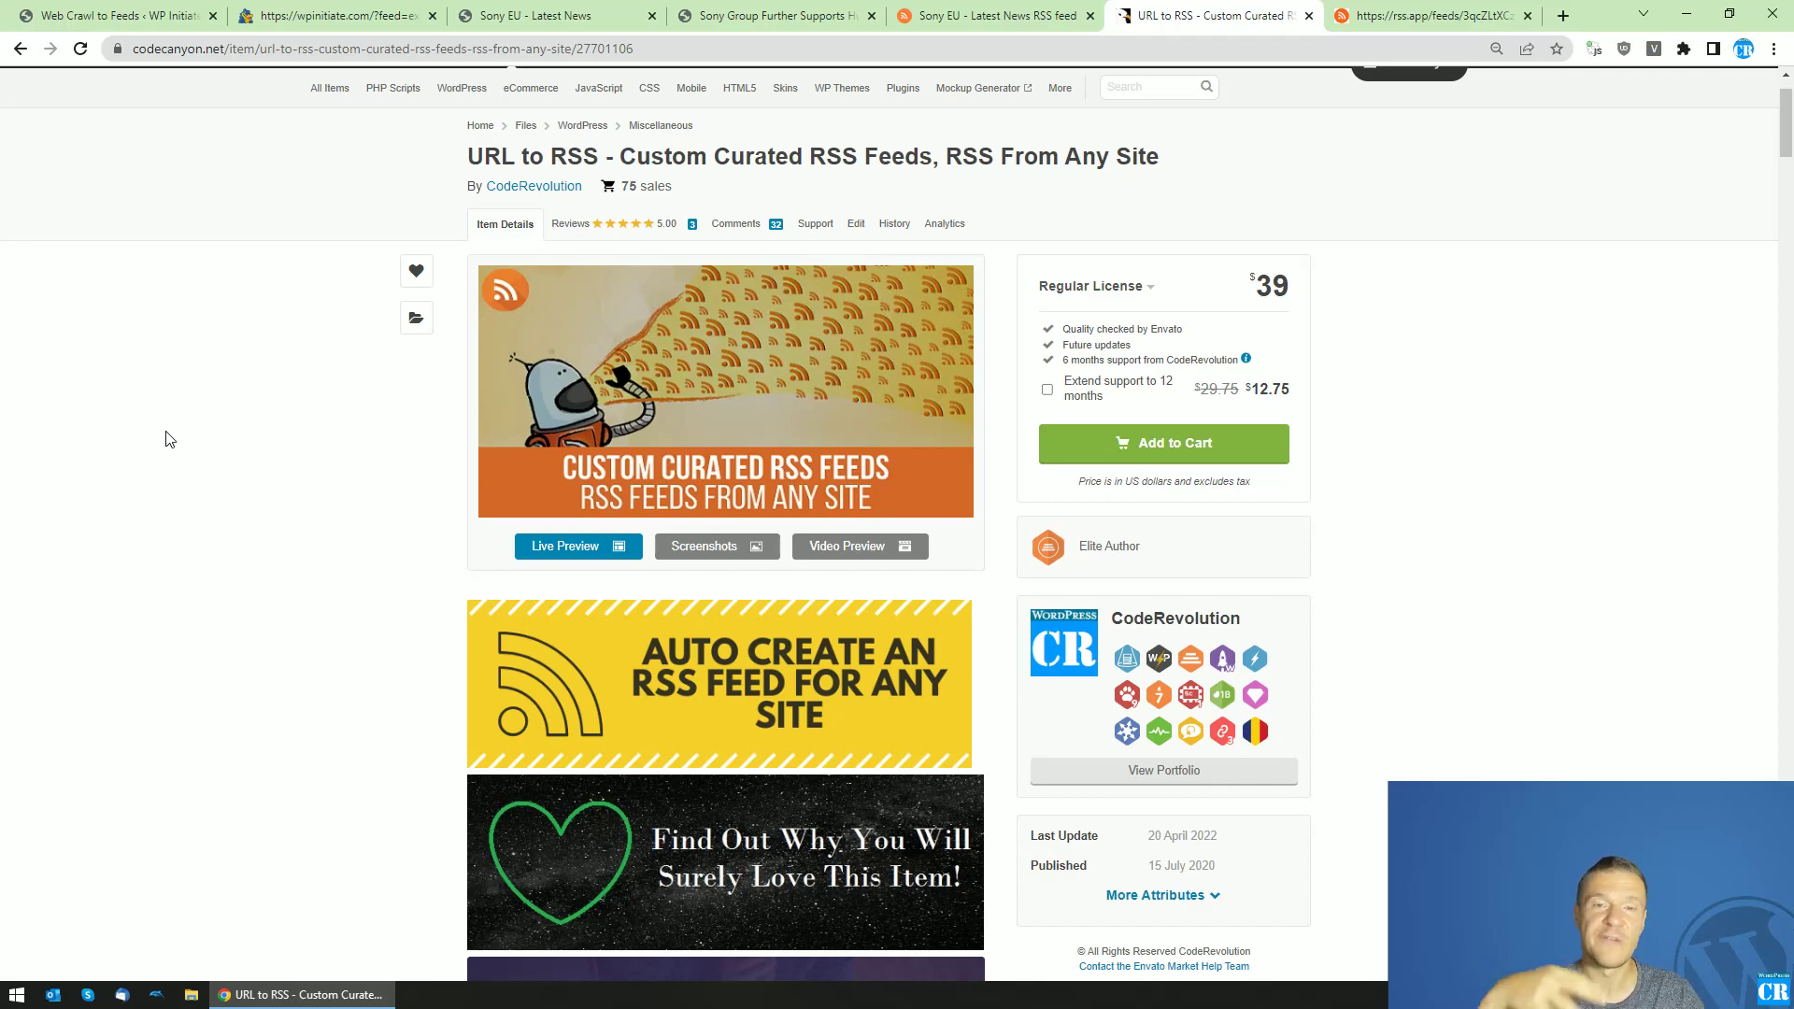
Go back to the wpinitiate.com/?feed=examplesony feed with its full article content
{"action": "left_click", "coordinate": [261, 13]}
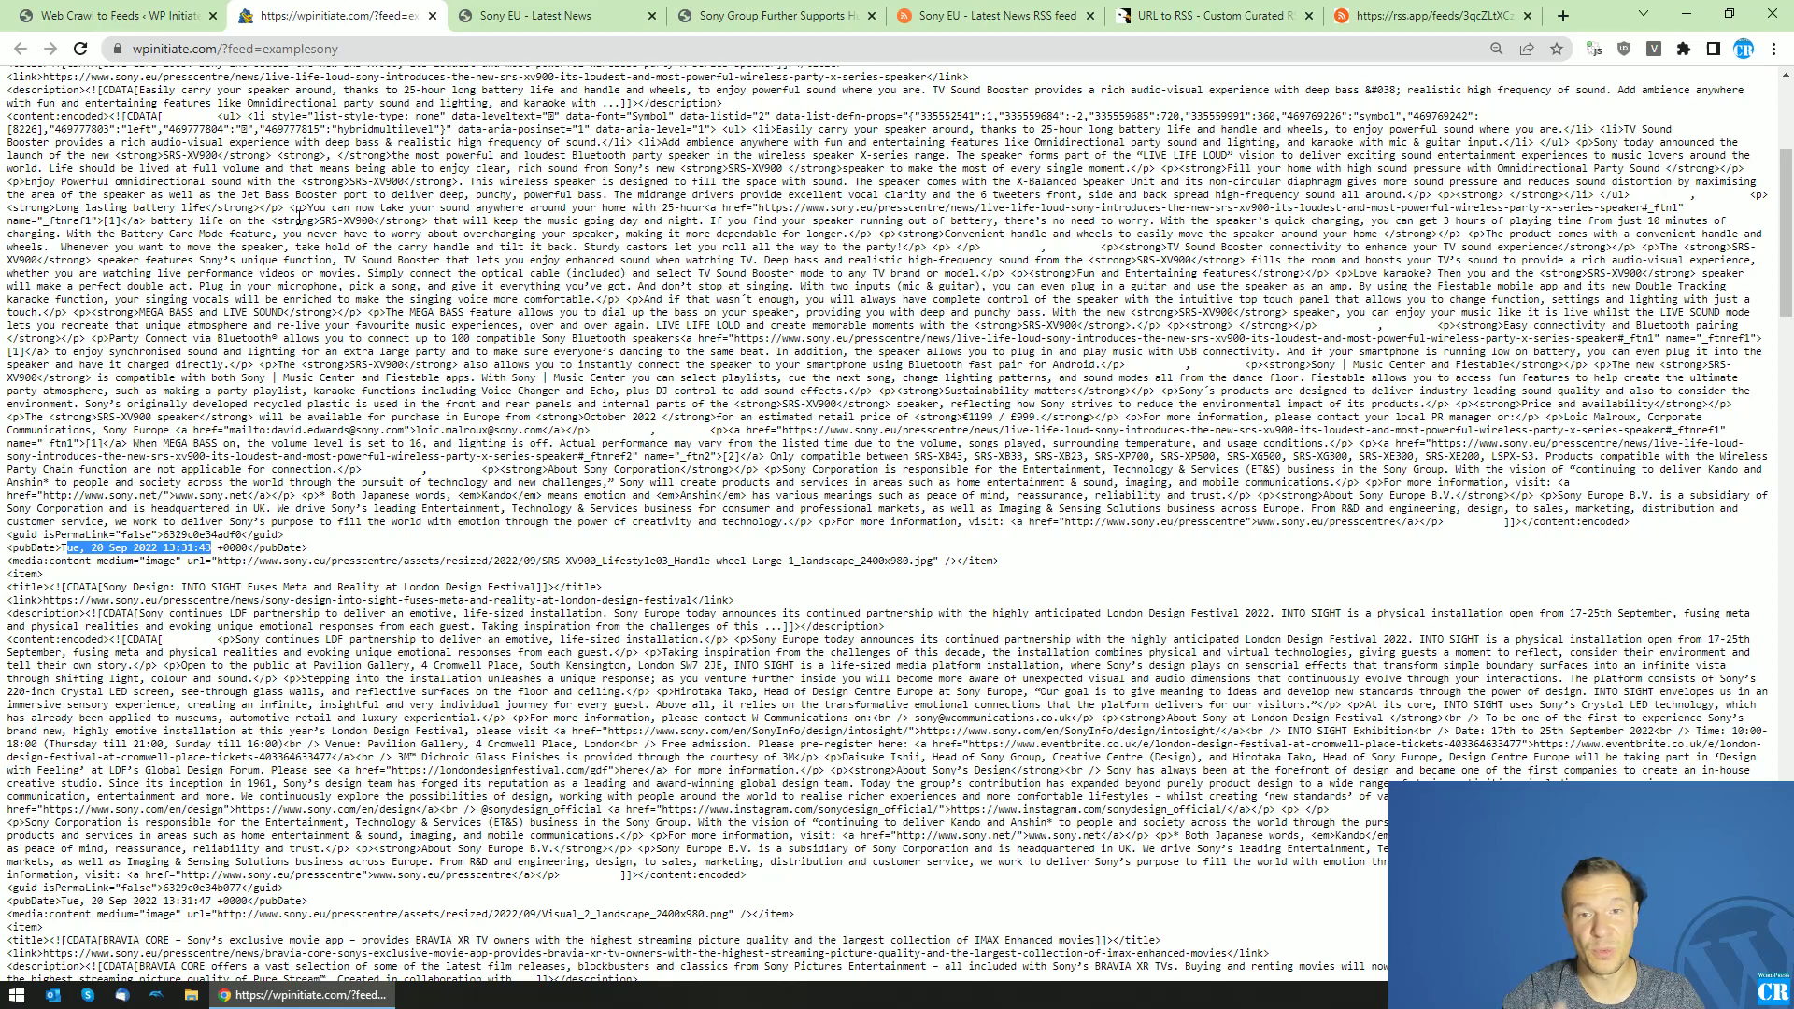